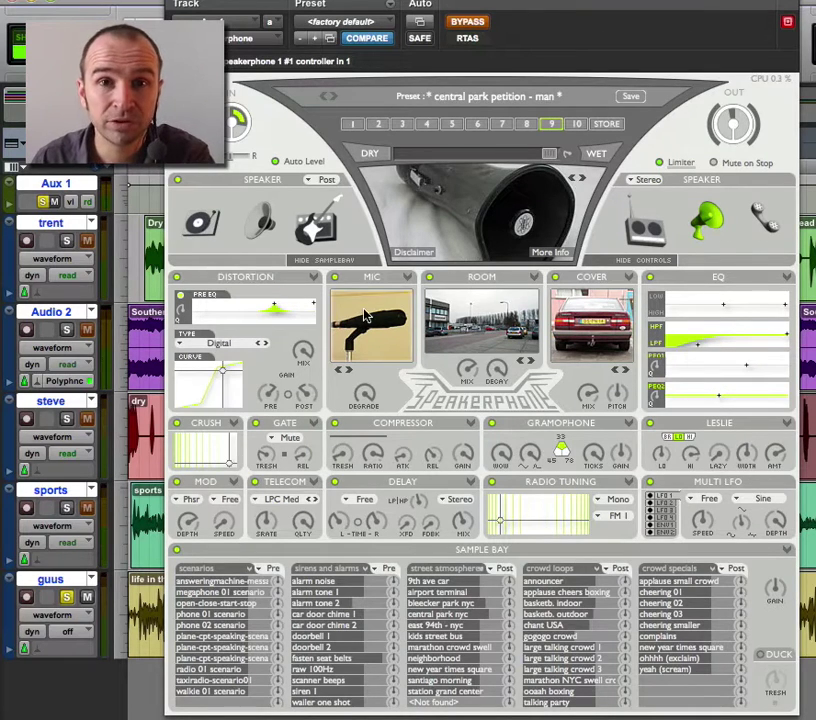
- Lower the high band of the distortion pre EQ and reshape the distortion curve toward a straight diagonal
mouse_move(313, 305)
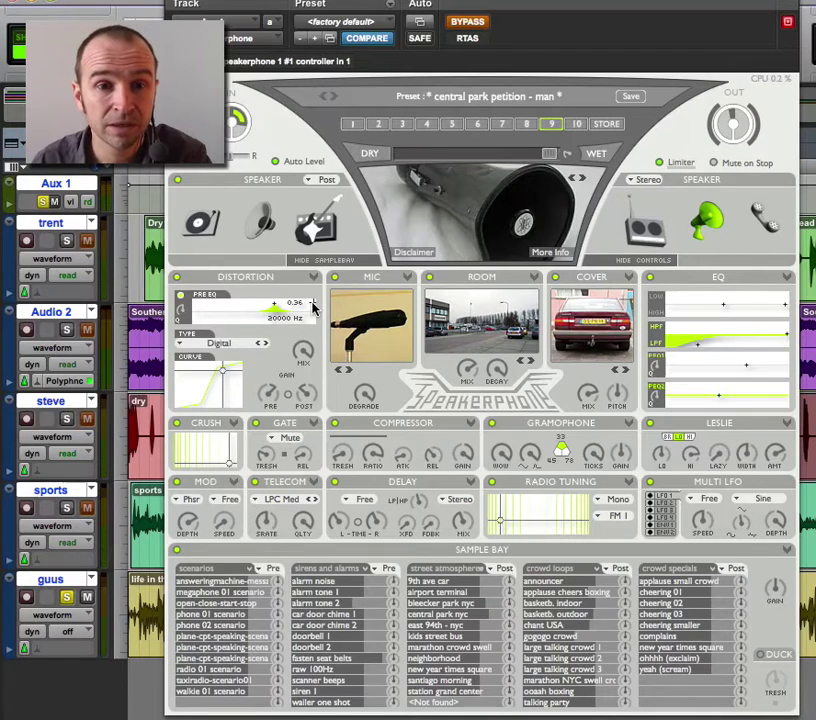
left_click_drag(313, 305, 118, 324)
left_click(222, 377)
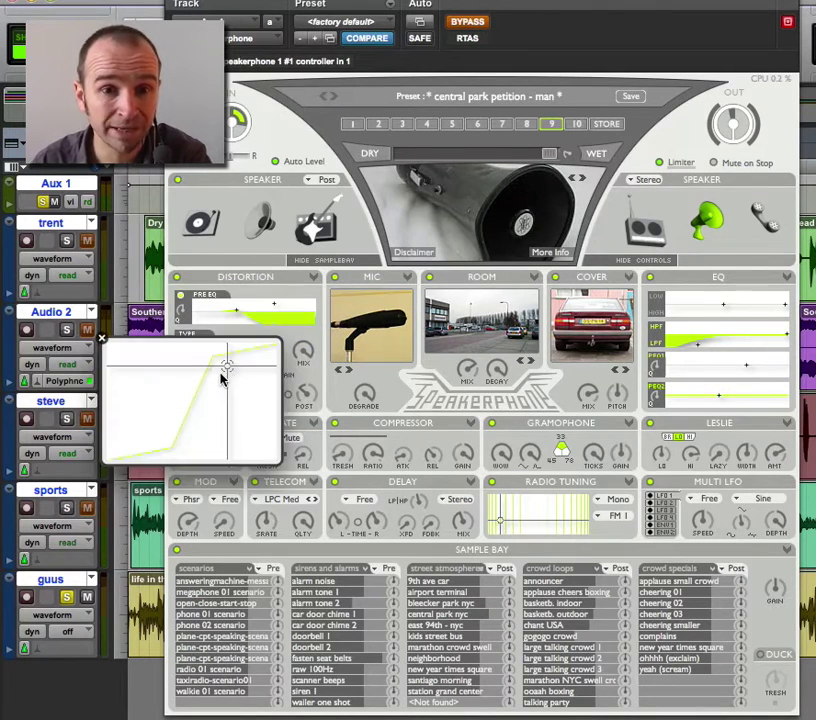
left_click_drag(222, 377, 198, 425)
- Adjust the Crush and Radio Tuning graphs and boost the first peak band in the EQ
left_click_drag(227, 461, 265, 456)
left_click_drag(492, 524, 527, 514)
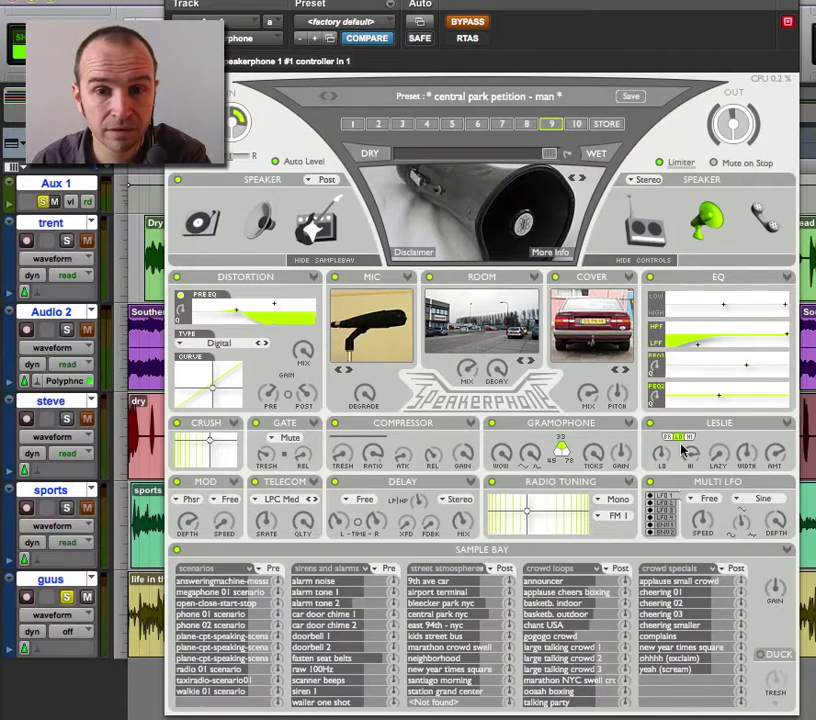
left_click(744, 370)
mouse_move(744, 370)
left_mouse_down()
mouse_move(640, 365)
mouse_move(714, 386)
mouse_move(760, 365)
left_mouse_up()
- Look through the speaker lists for record players, horns and guitar amps and the list of microphones
left_click(200, 222)
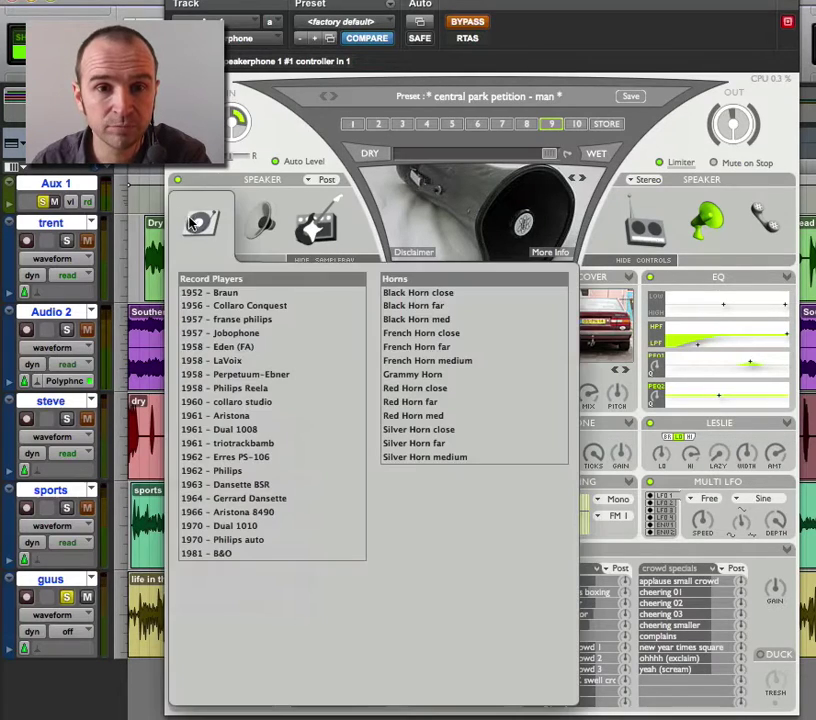
left_click(337, 231)
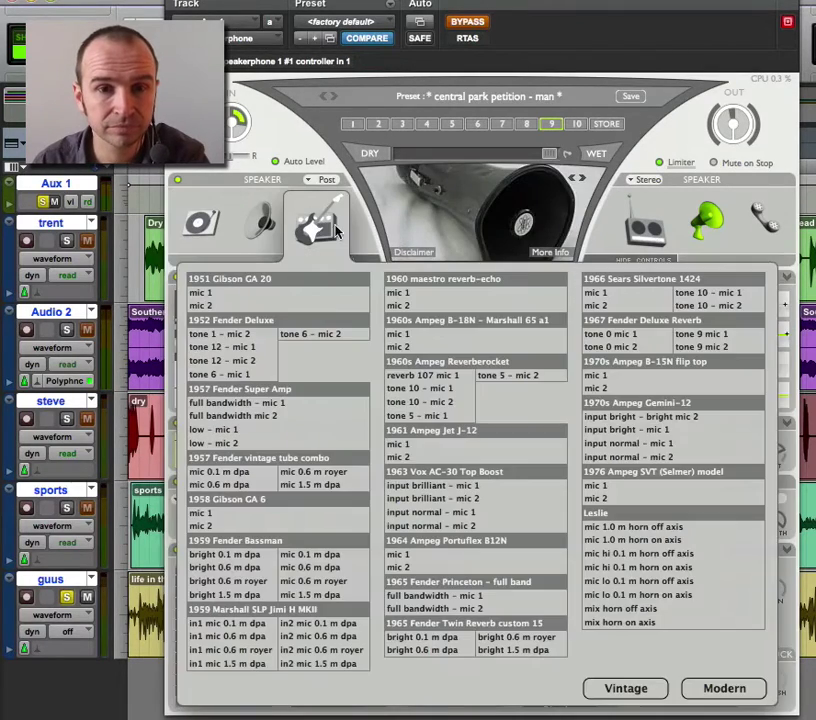
left_click(665, 247)
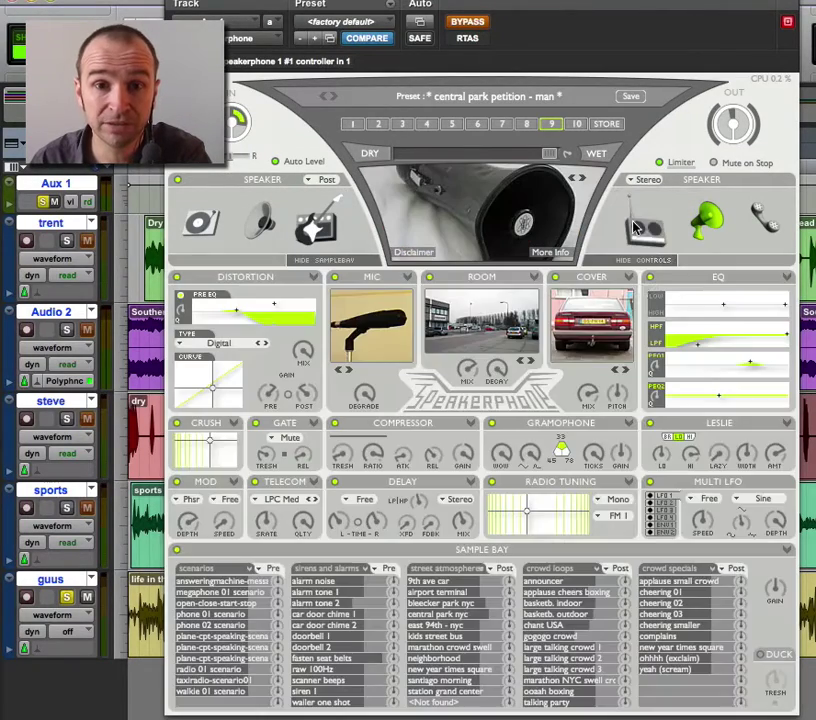
left_click(493, 345)
left_click(585, 325)
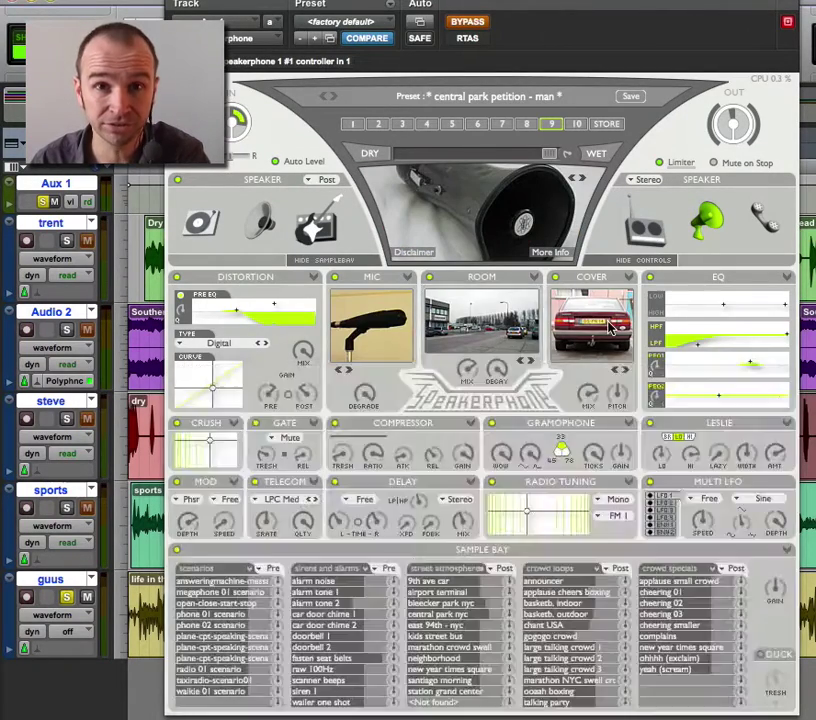
left_click(373, 333)
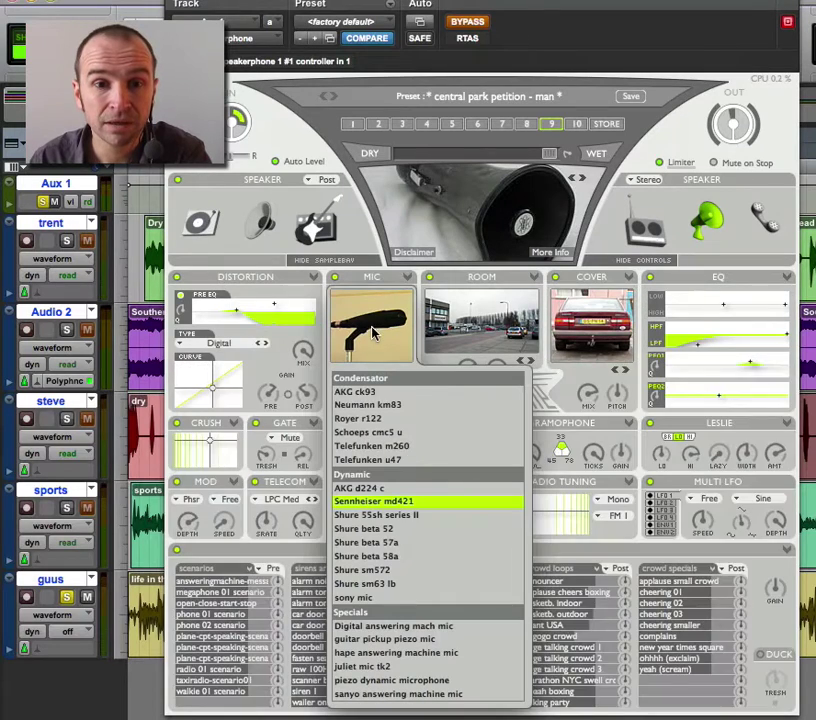
- Browse the vintage and modern guitar amp models and preview their pictures and microphone positions
left_click(318, 230)
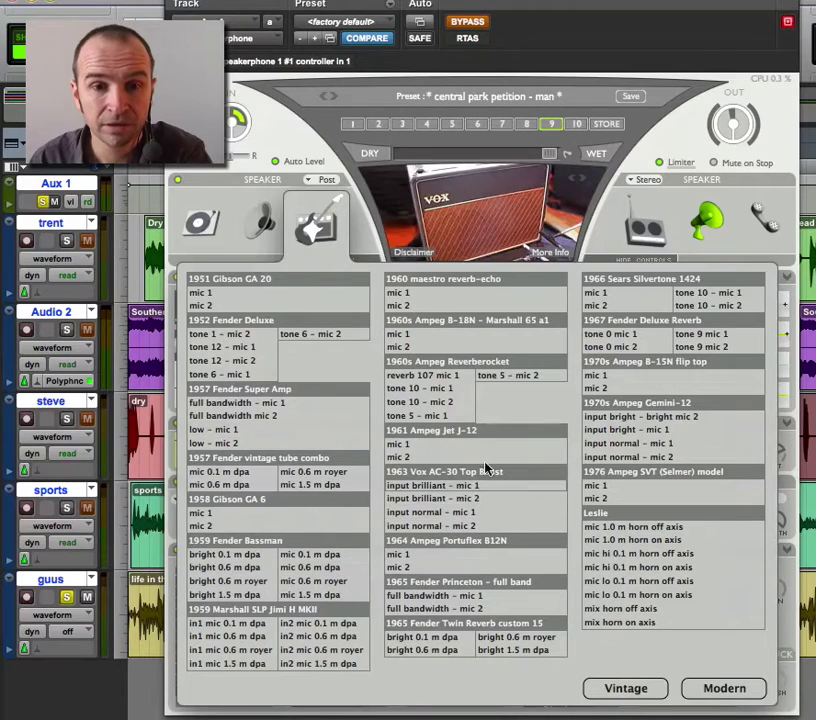
left_click(700, 688)
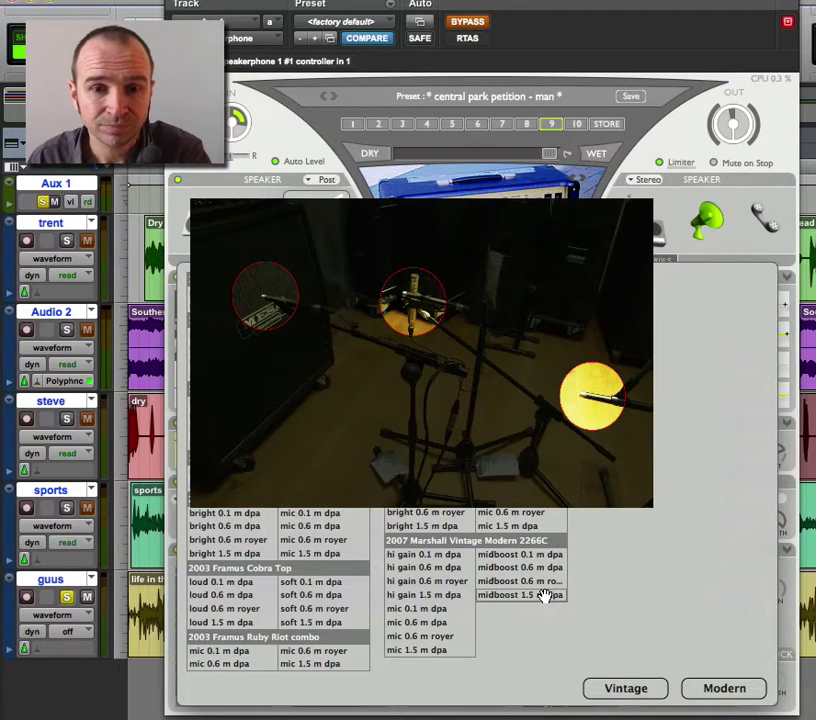
left_click(546, 596)
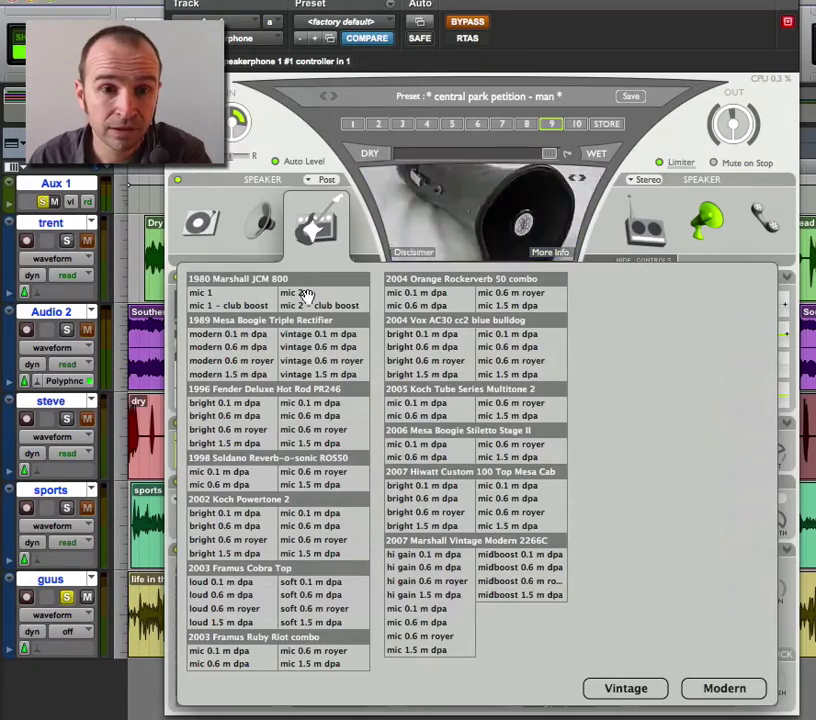
left_click(314, 224)
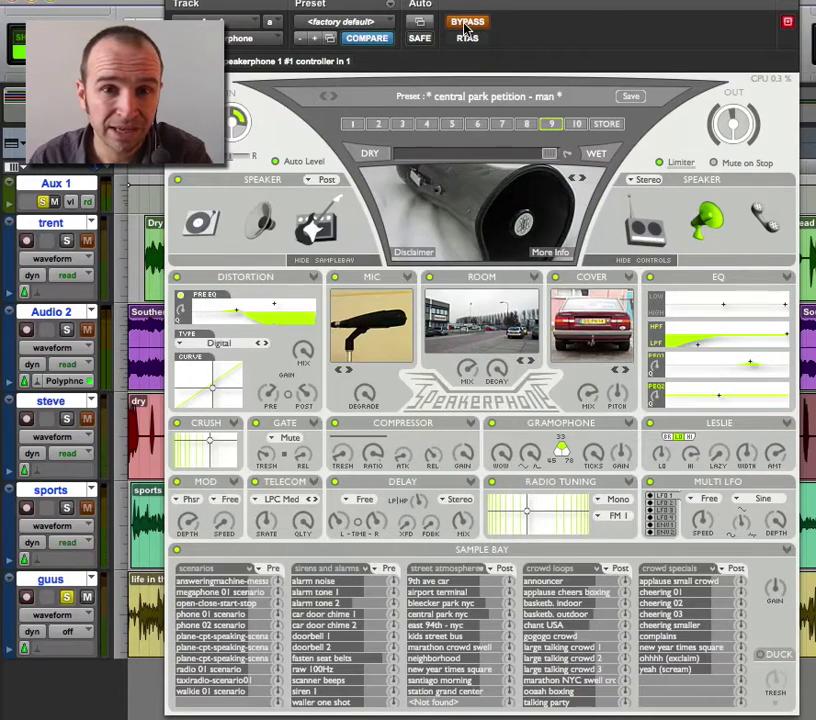
left_click(320, 223)
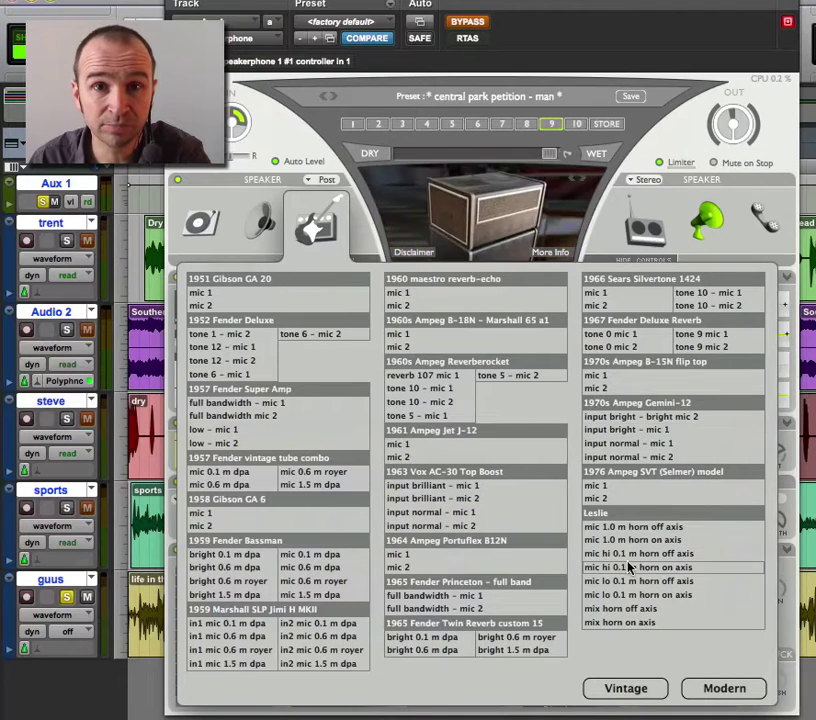
left_click(718, 692)
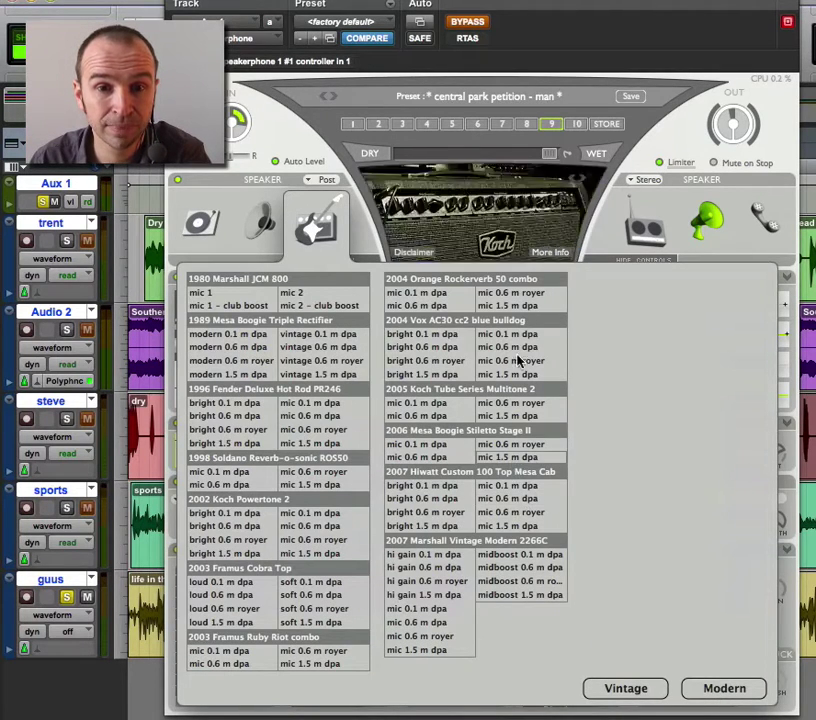
- Take the plug-in out of bypass and recall the "fast start" preset from slot 1
left_click(467, 22)
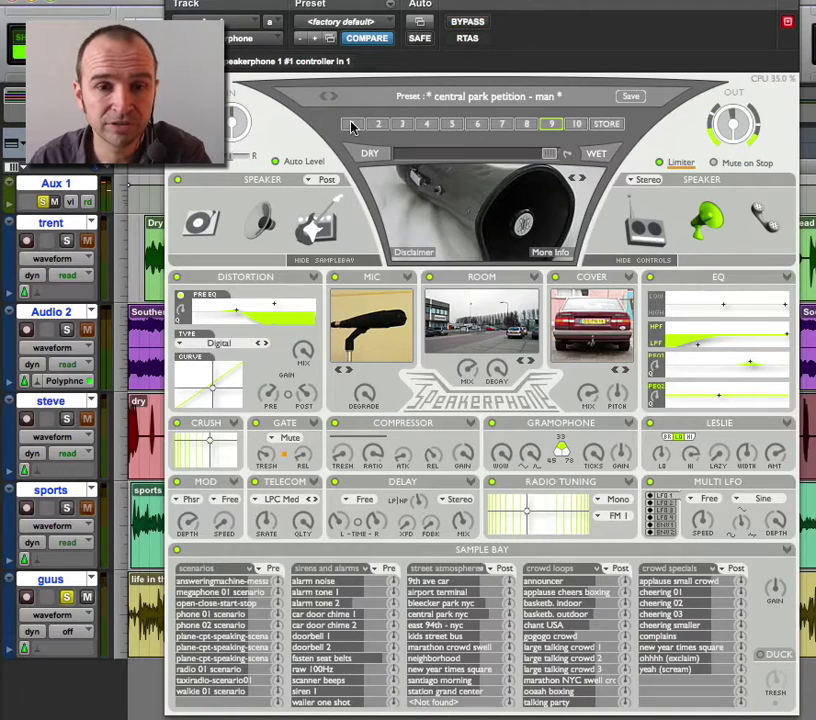
left_click(352, 124)
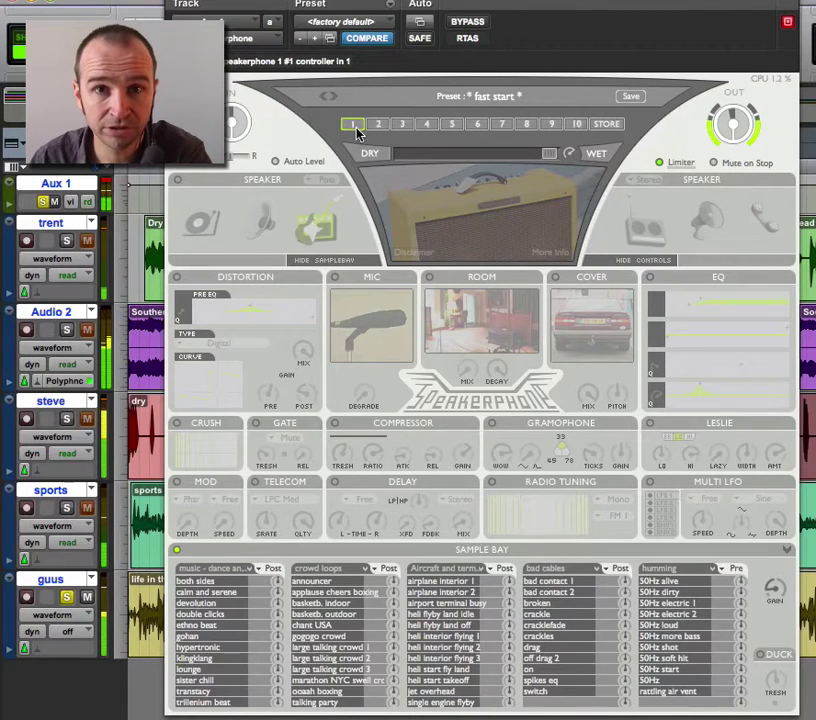
- Turn on the speaker section and select the 1959 Marshall SLP Jimi H MKII with in2 mic 1.5 m dpa
left_click(506, 211)
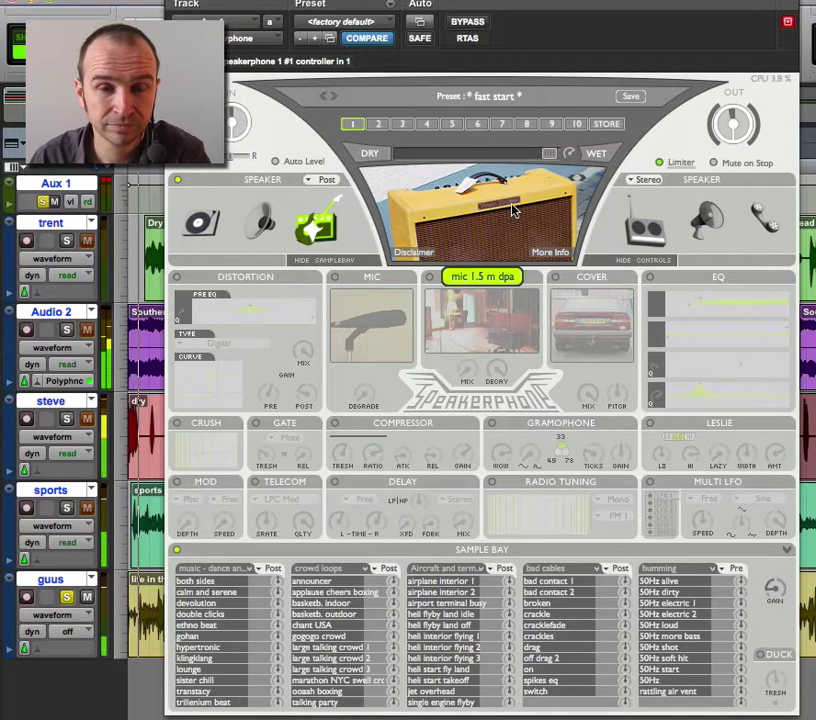
left_click(506, 211)
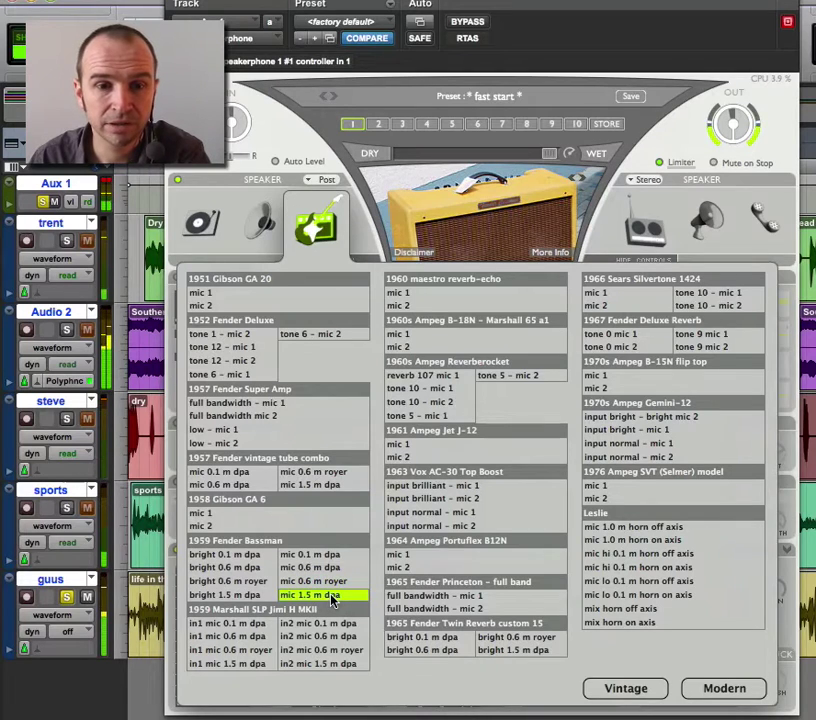
left_click(336, 665)
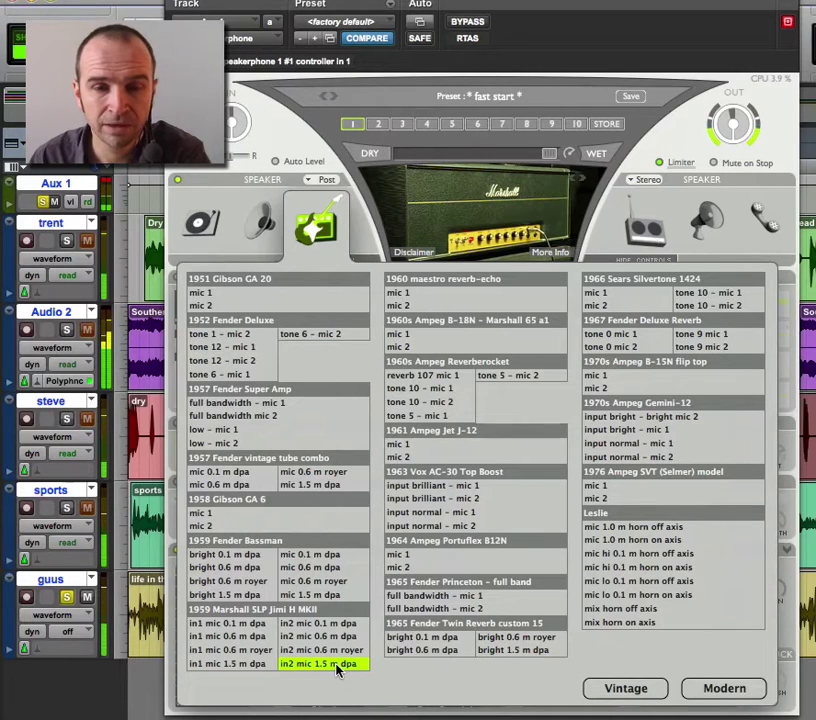
- Audition the Leslie microphone positions, ending on mic lo 0.1 m horn off axis, and close the amp list
left_click(656, 545)
key("Down")
key("Down")
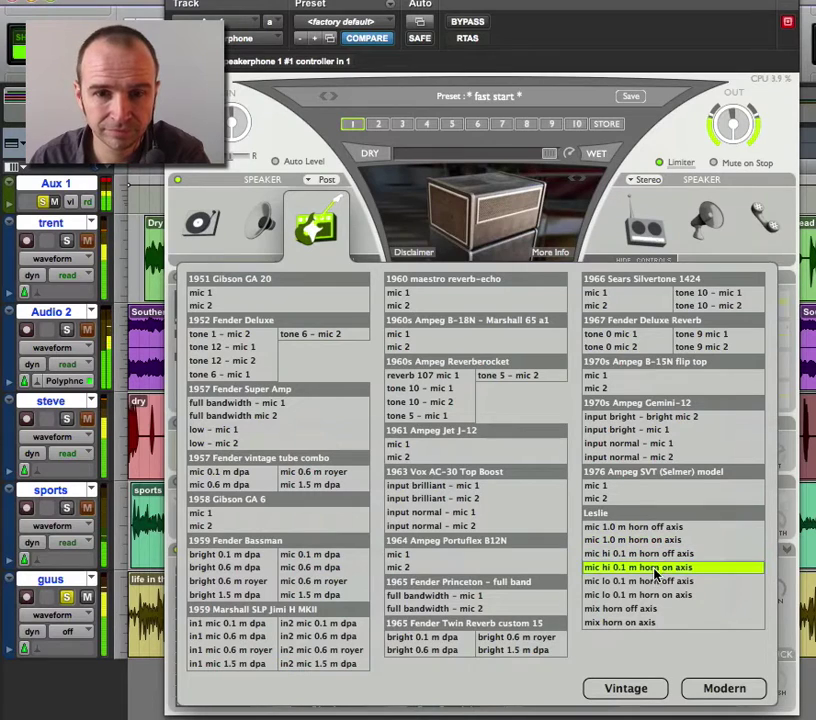
left_click(655, 582)
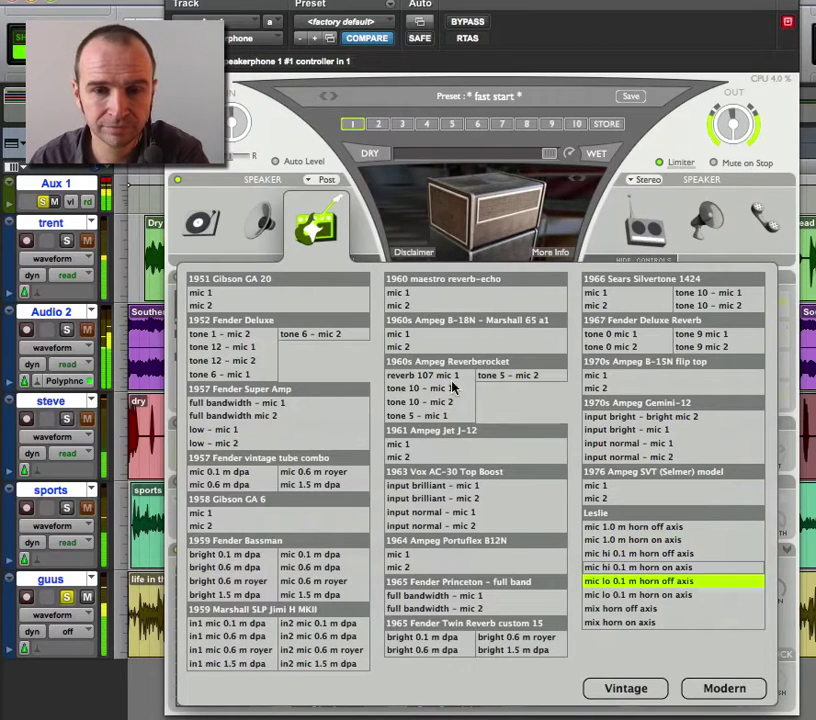
left_click(312, 230)
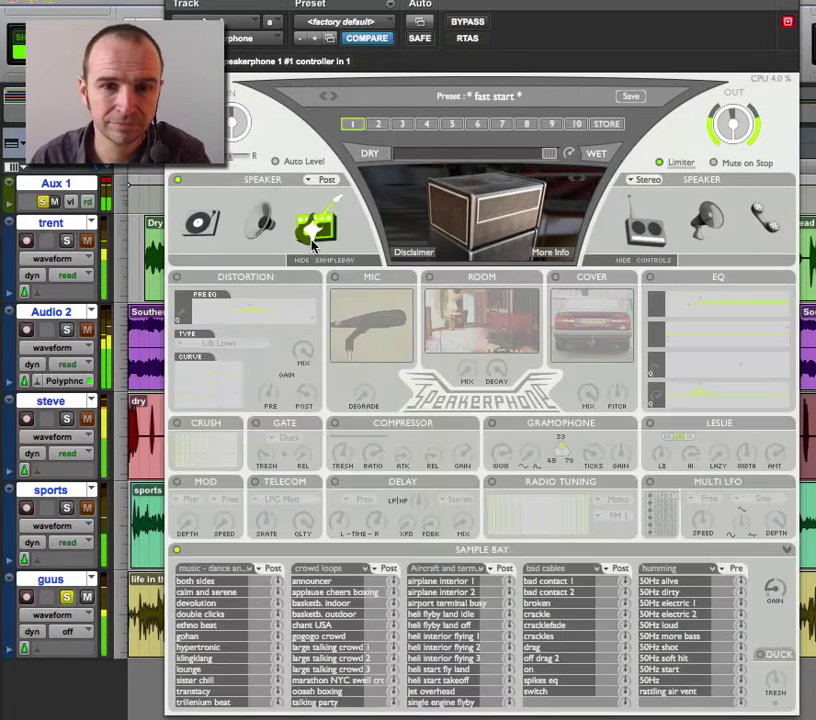
- Turn on the room section and choose the girls room from the small spaces
left_click(494, 333)
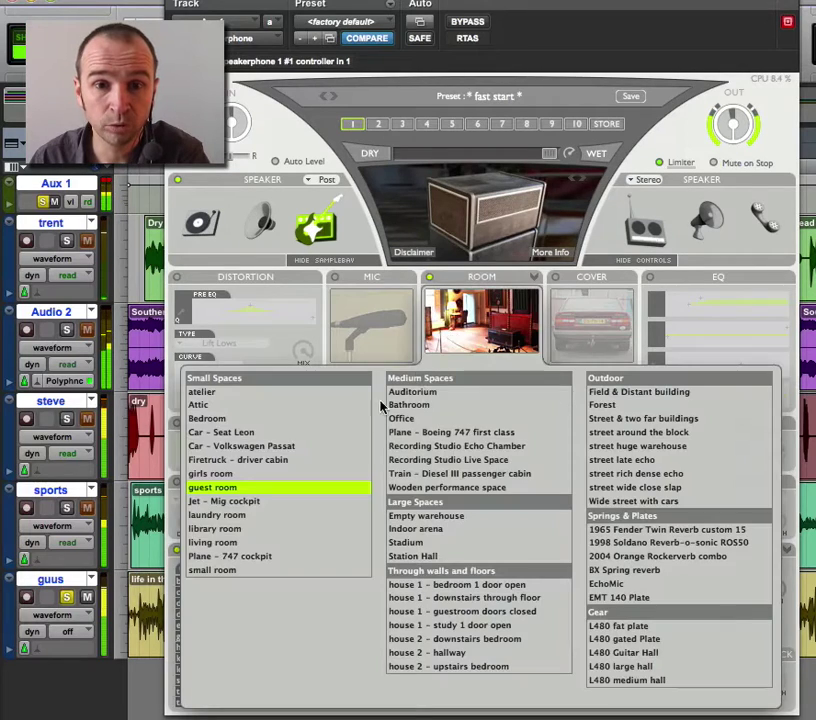
left_click(213, 474)
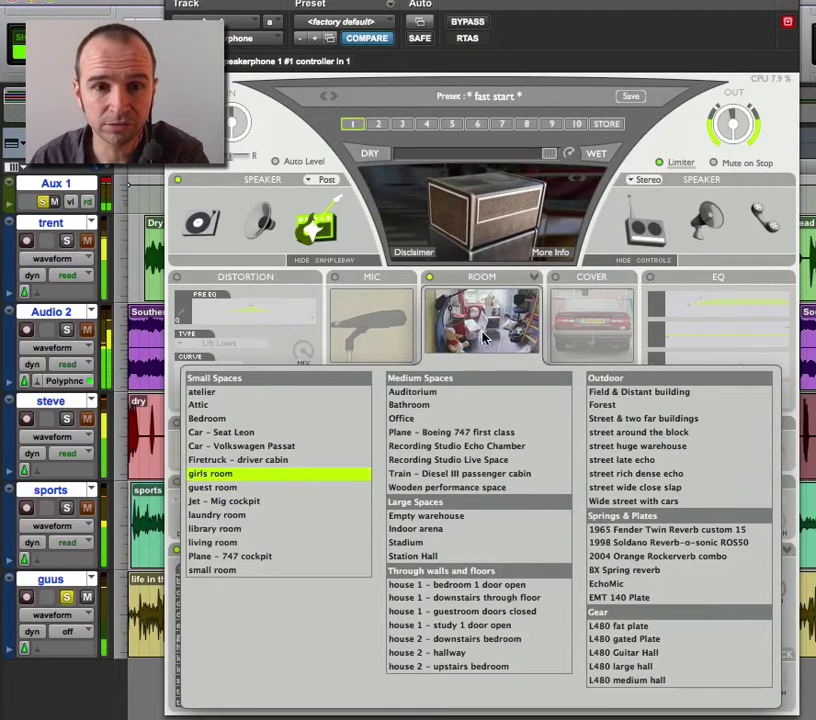
left_click(483, 338)
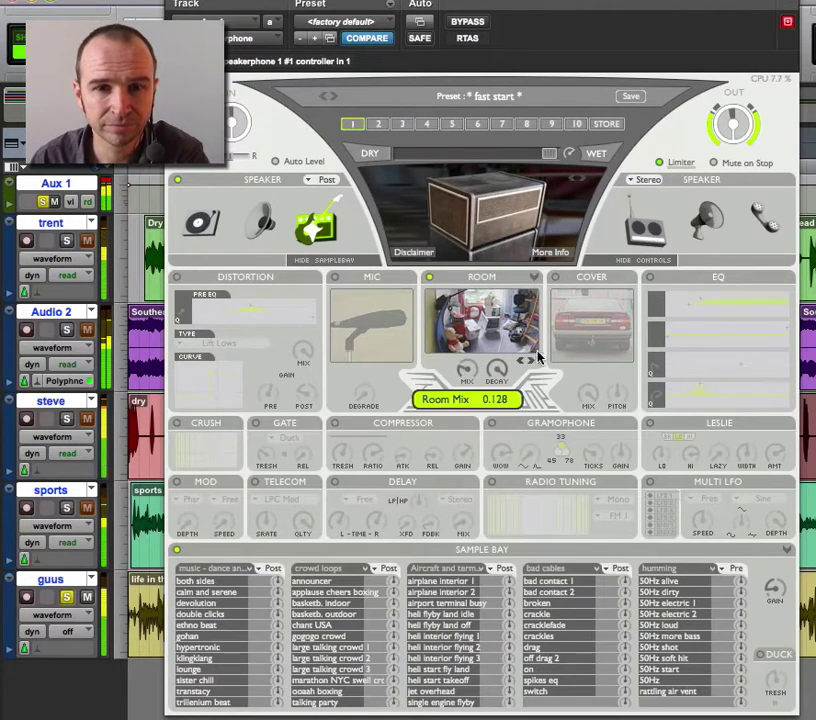
left_click_drag(537, 357, 608, 360)
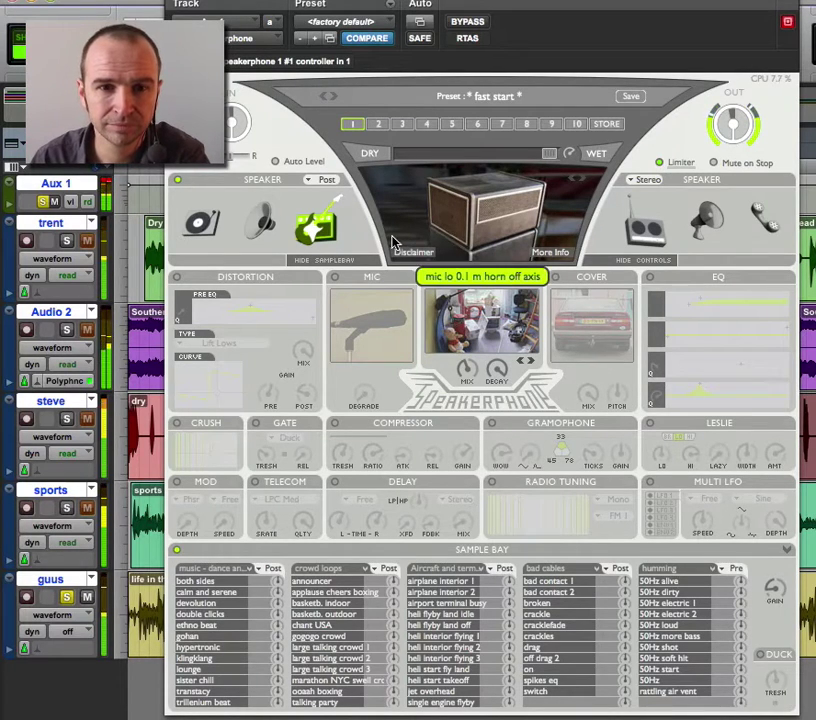
- Audition the modern Mesa Boogie Triple Rectifier, Fender Deluxe Hot Rod and Soldano Reverb-o-sonic amps at the 1.5 m dpa position
left_click(321, 230)
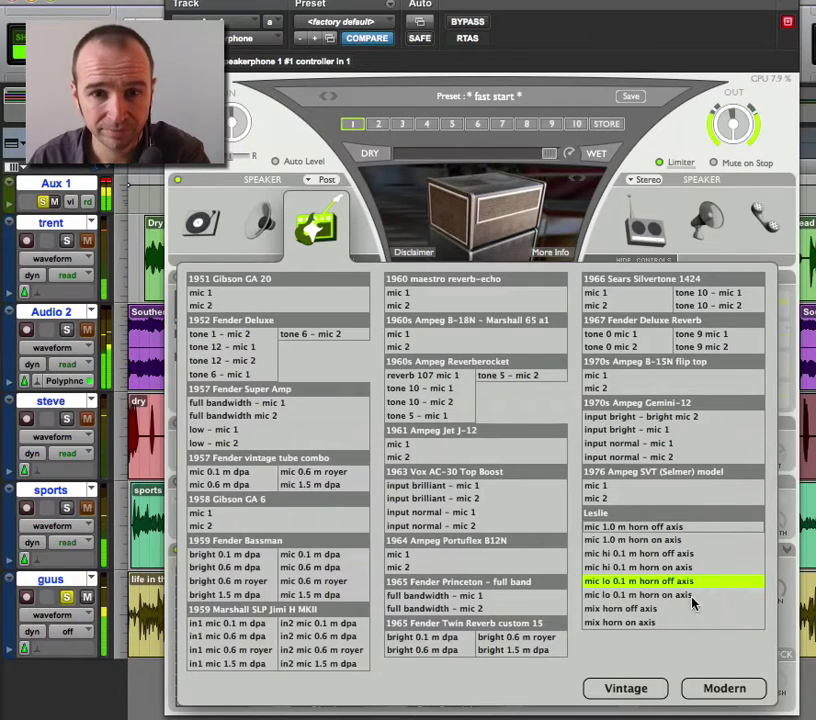
left_click(724, 689)
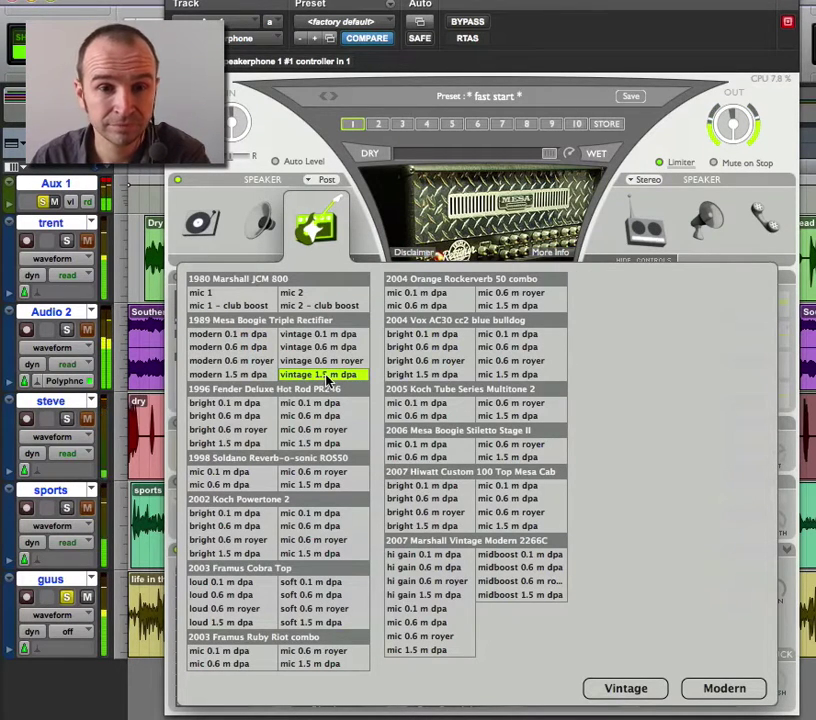
left_click(341, 444)
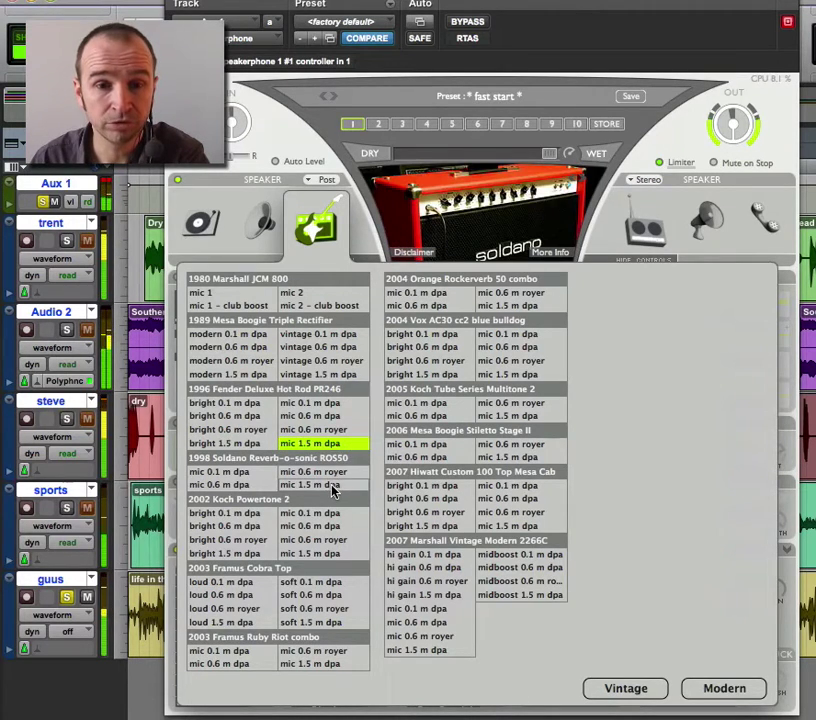
left_click(333, 489)
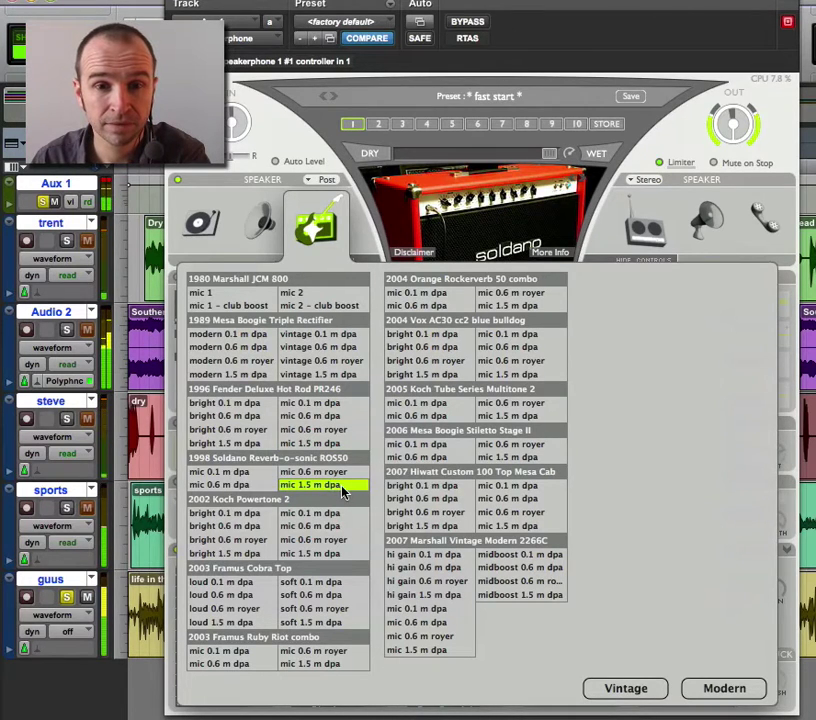
- Compare microphone positions on the 2007 Hiwatt Custom 100, then select the 2004 Orange Rockerverb 50 combo with mic 0.6 m dpa
left_click(532, 528)
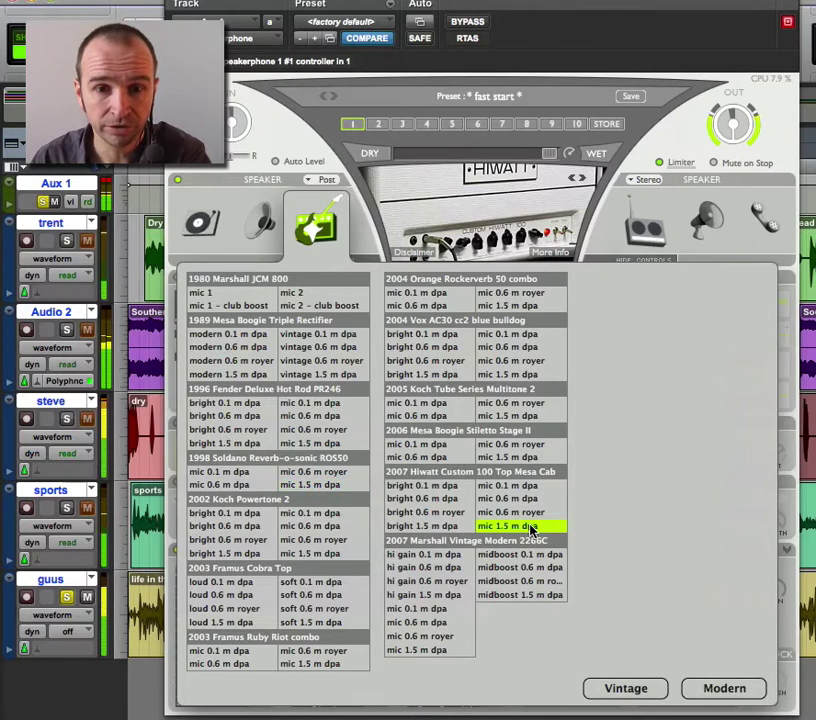
left_click(530, 513)
left_click(531, 500)
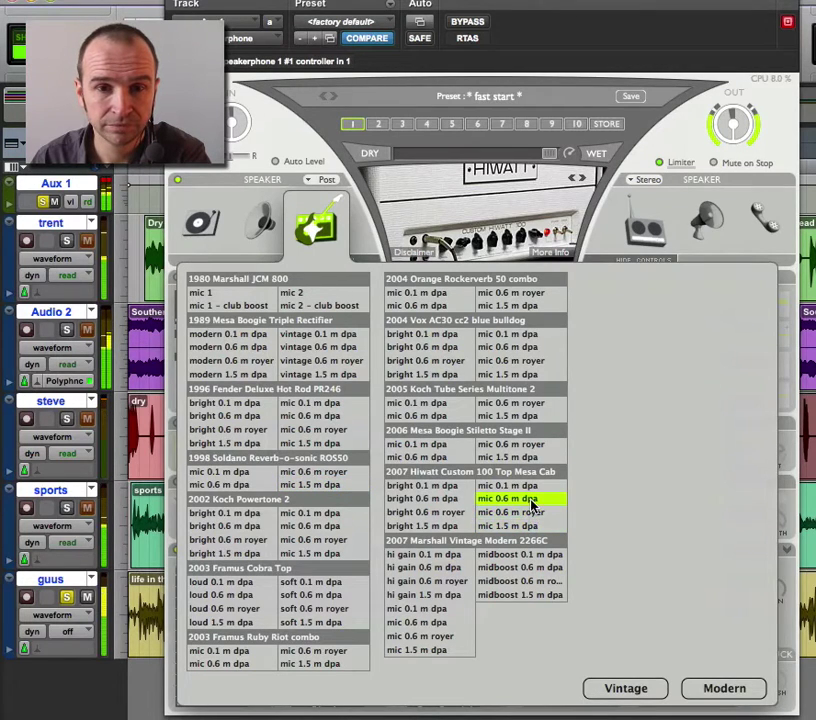
left_click(455, 525)
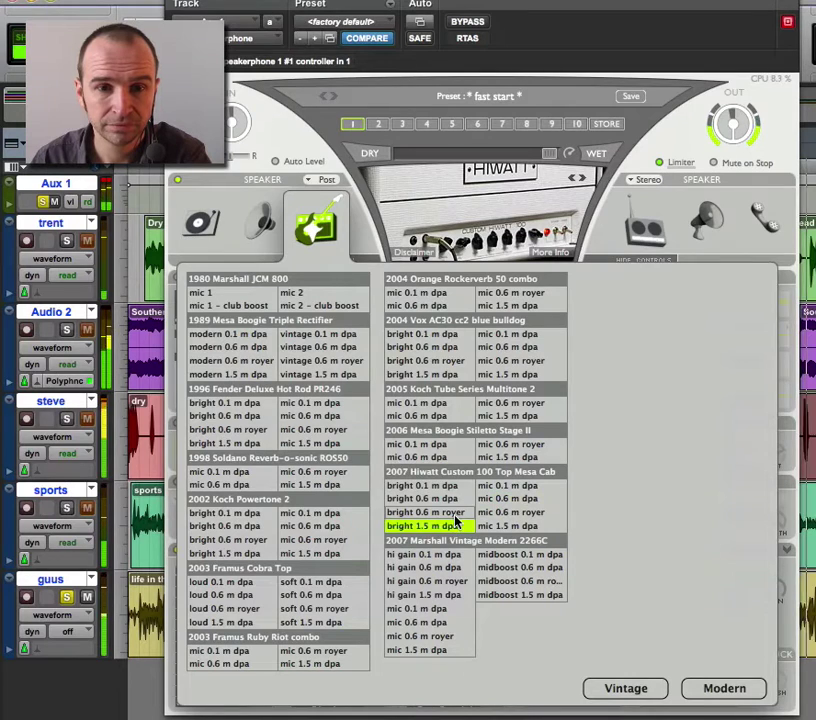
left_click(453, 512)
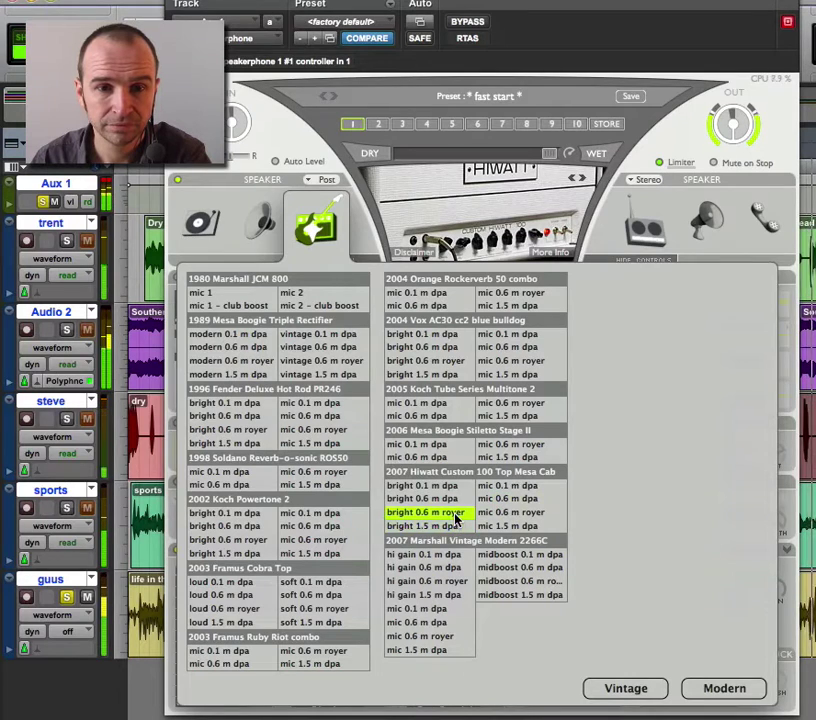
left_click(435, 307)
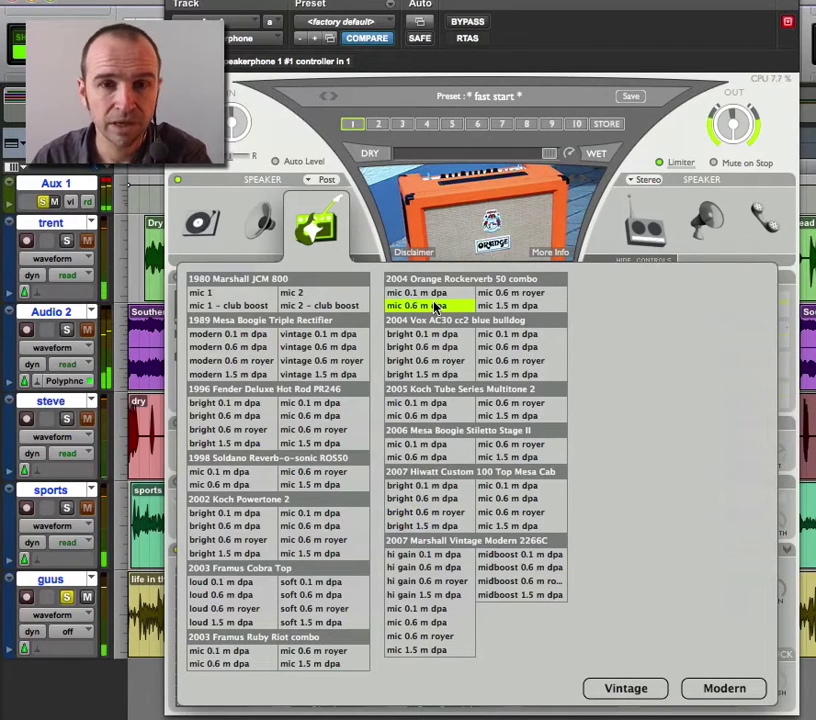
- Close the guitar amp list and turn on the distortion section
left_click(316, 232)
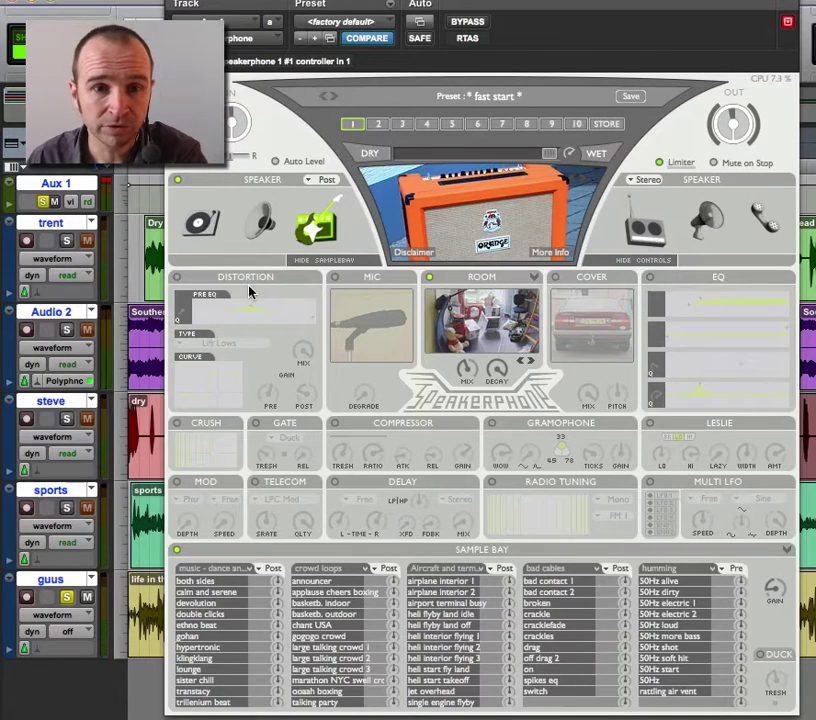
left_click(177, 278)
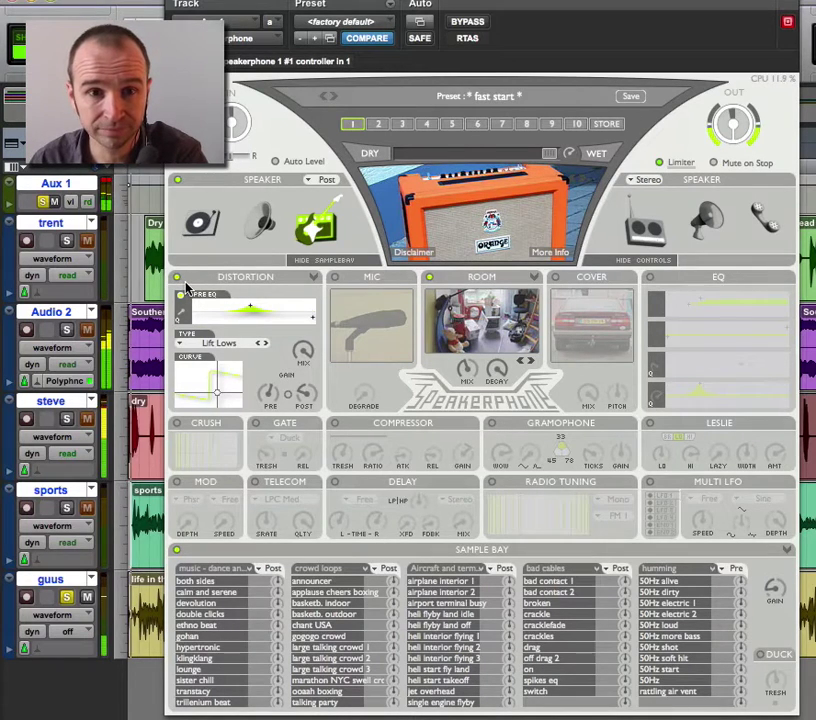
- Recall snapshot 2 and compare its sound with the plug-in bypassed, leaving the plug-in active
left_click(378, 125)
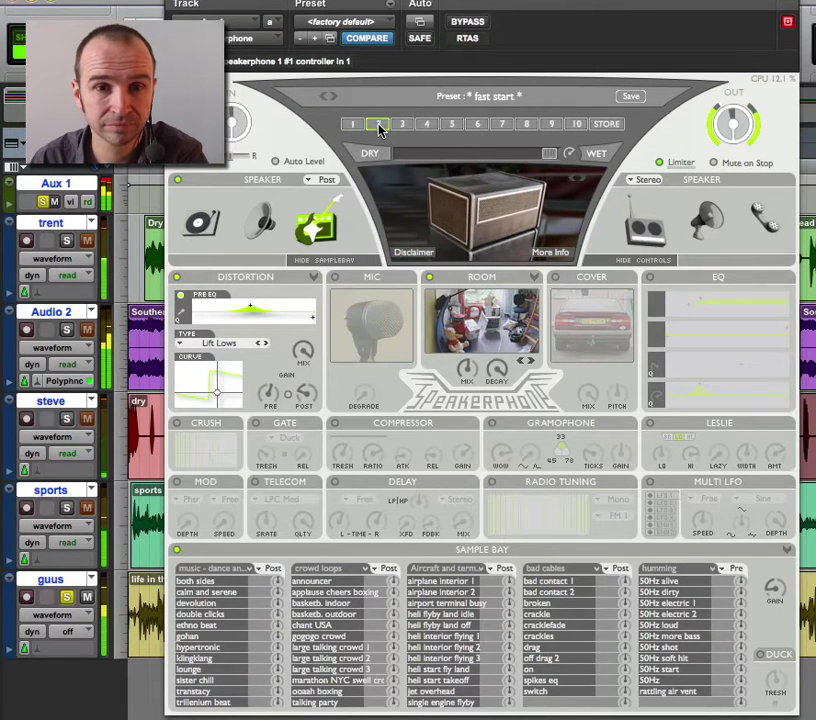
left_click(467, 22)
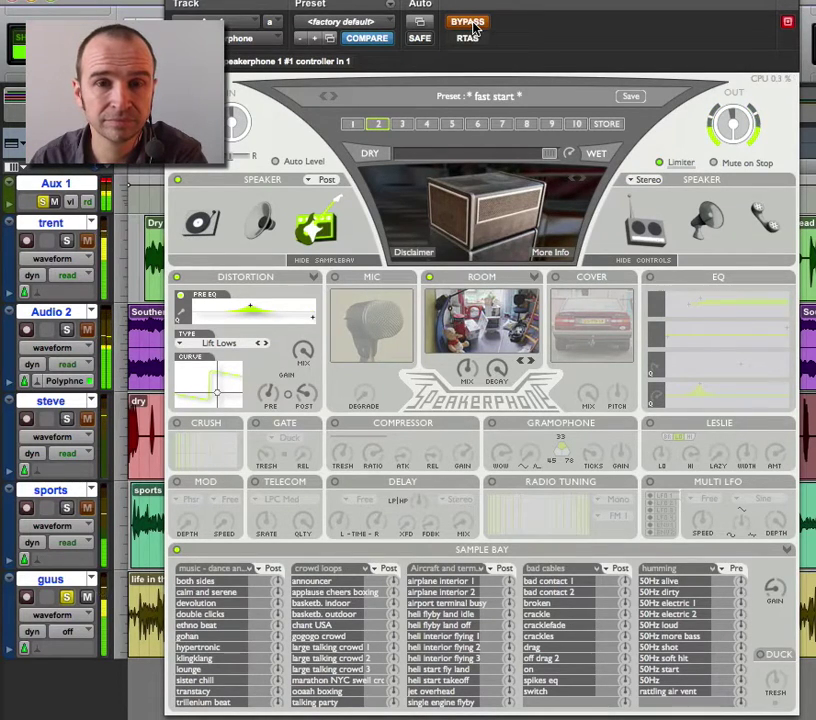
left_click(474, 26)
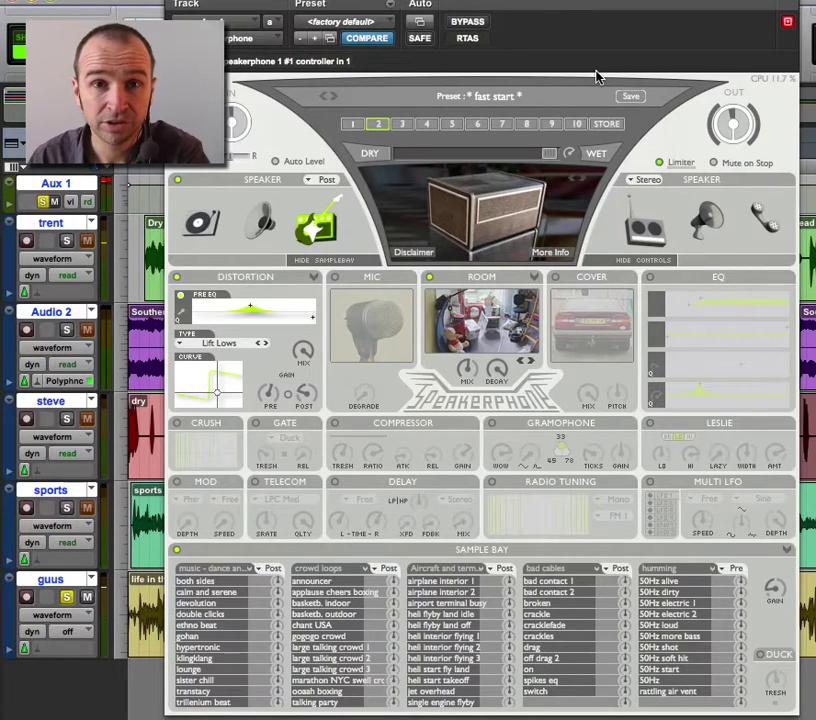
- Recall snapshot 8, solo the sports track instead of the guus track and start playback
left_click(527, 126)
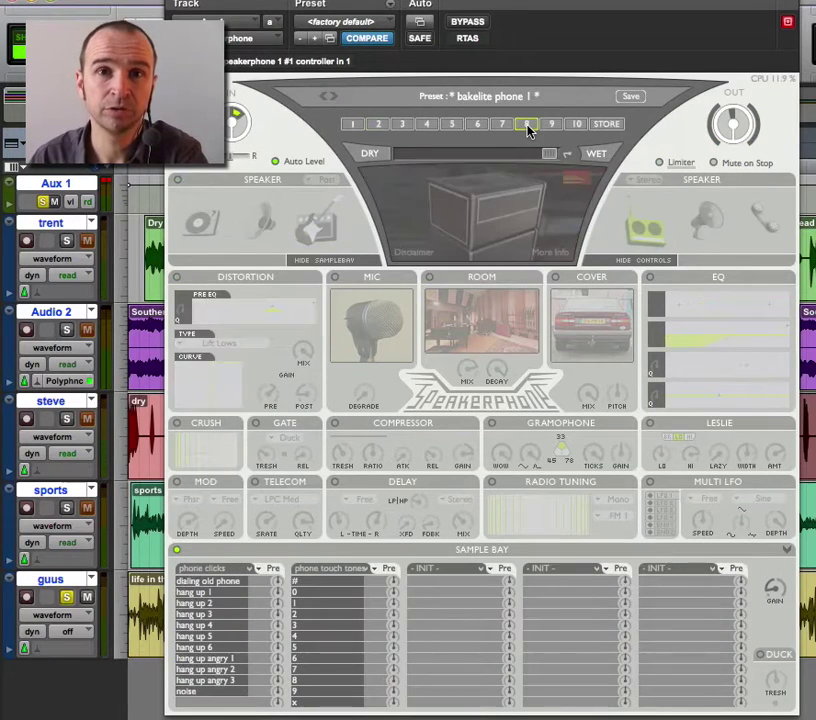
left_click(66, 510)
left_click(67, 598)
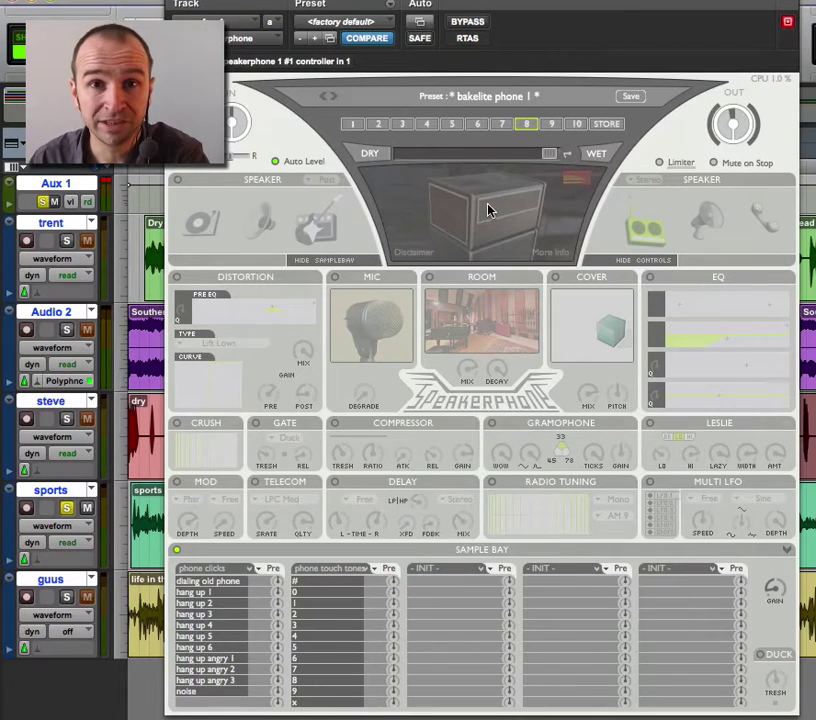
key("space")
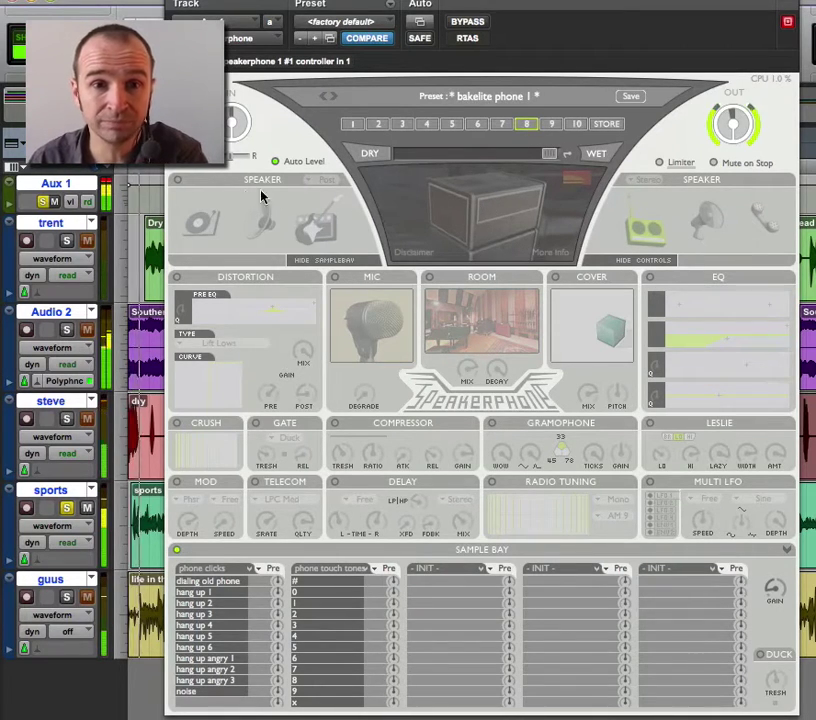
- Turn on the speaker section, choose the Telefunken 33WE 1929 radio and view its extra info before closing it
left_click(180, 181)
left_click(479, 204)
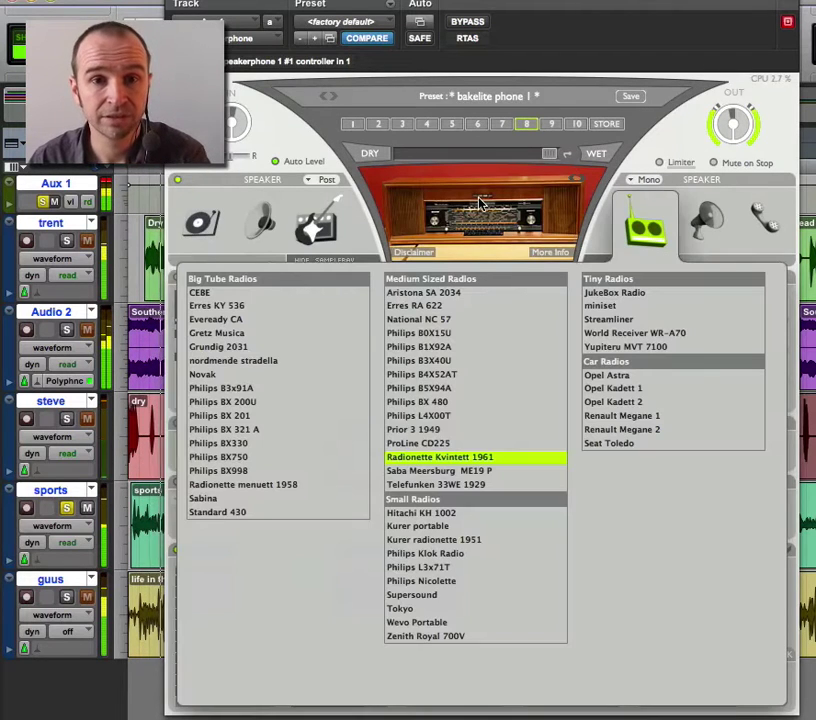
left_click(469, 485)
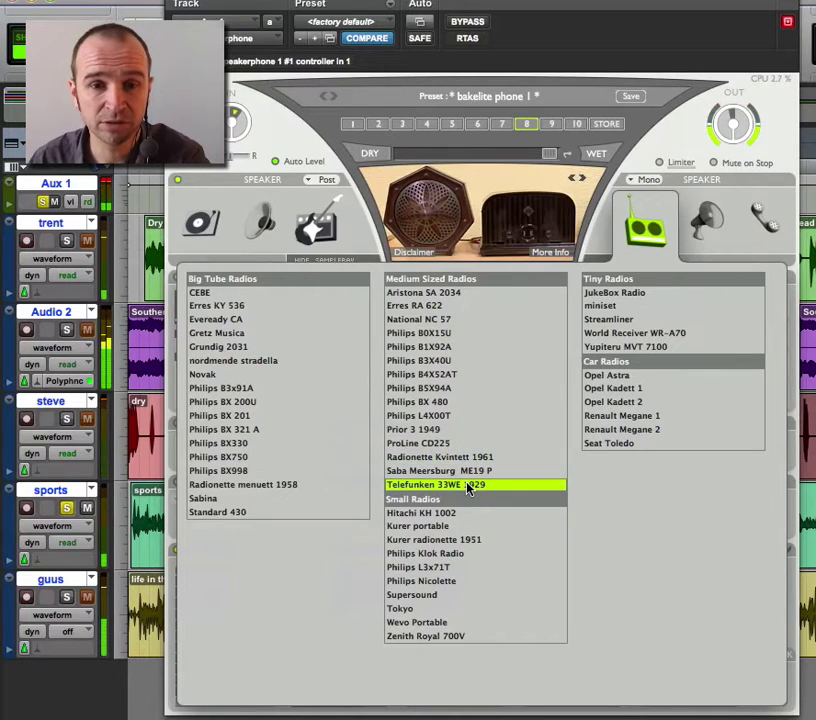
left_click(536, 255)
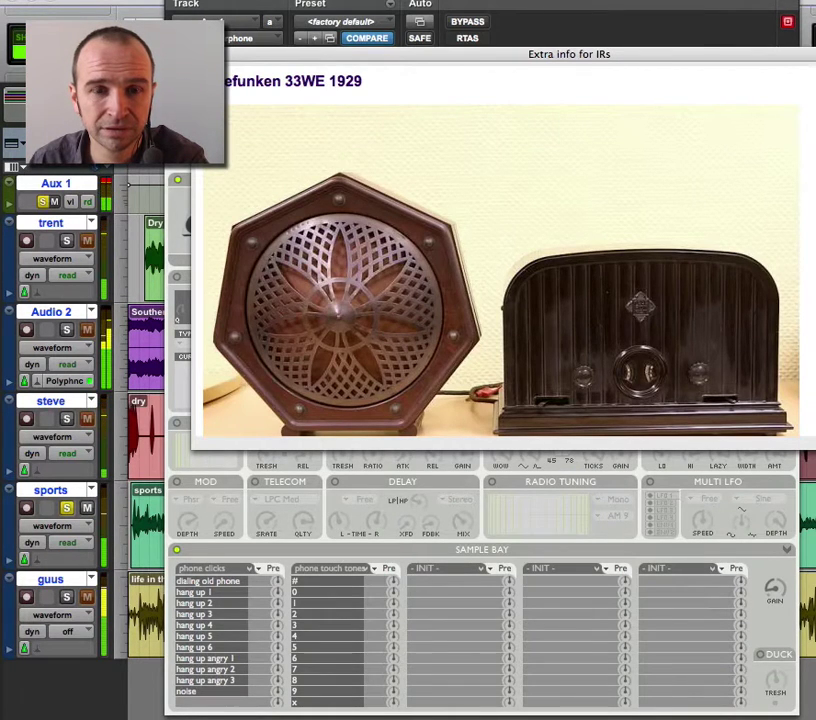
key("super+w")
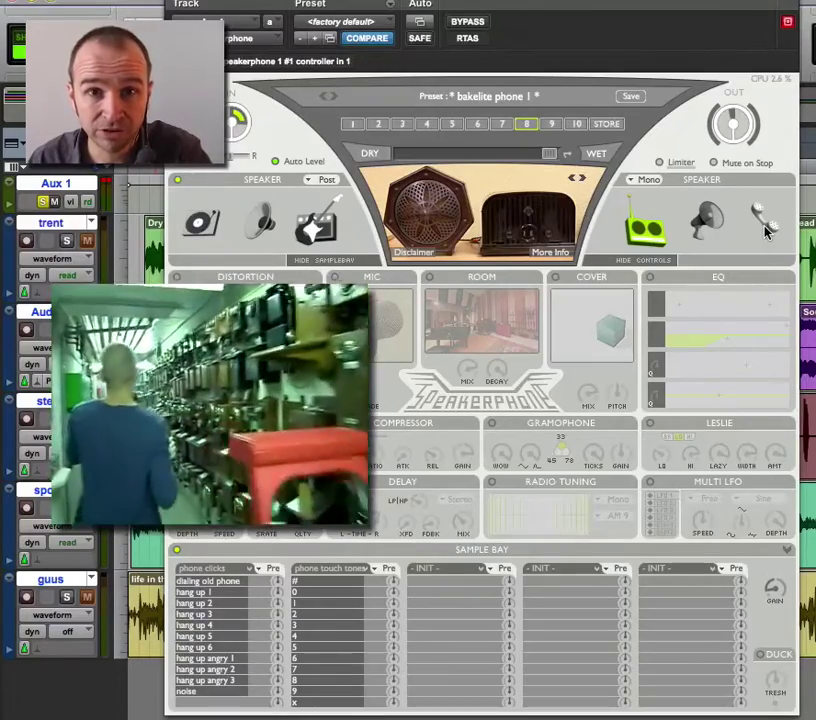
- Audition the antique phones 1895 Stockholm telefon fabr, 1912 BTMC, 1927 Siemens Halske W28, BTMC 2600 and Lorenz, ending on old black phone
left_click(766, 232)
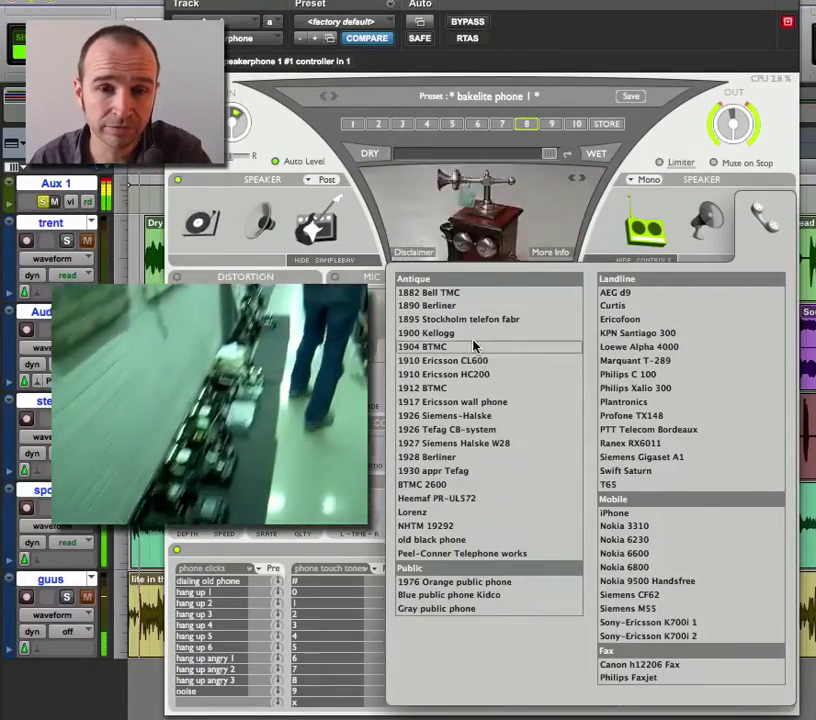
left_click(466, 320)
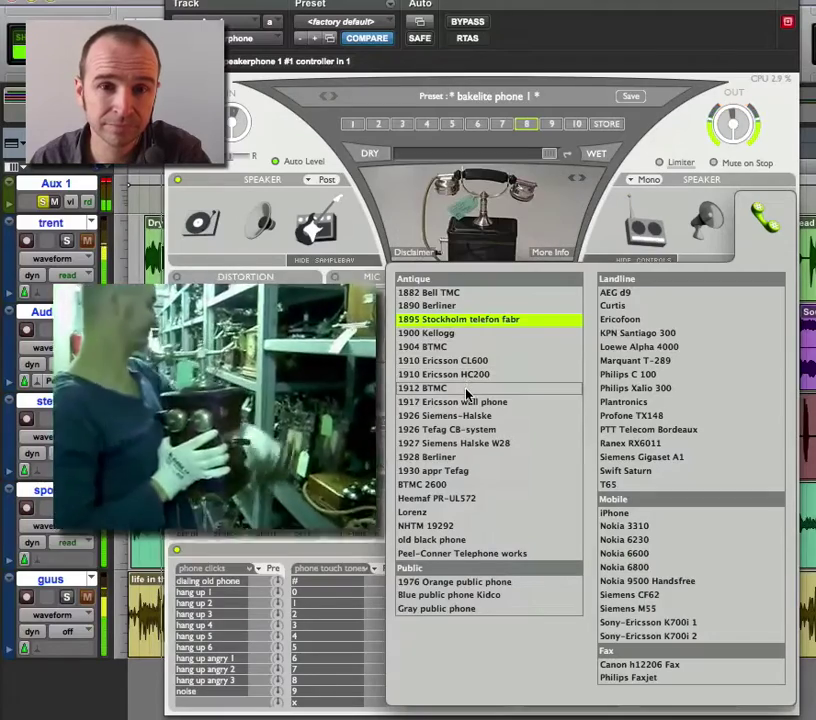
left_click(466, 389)
left_click(459, 444)
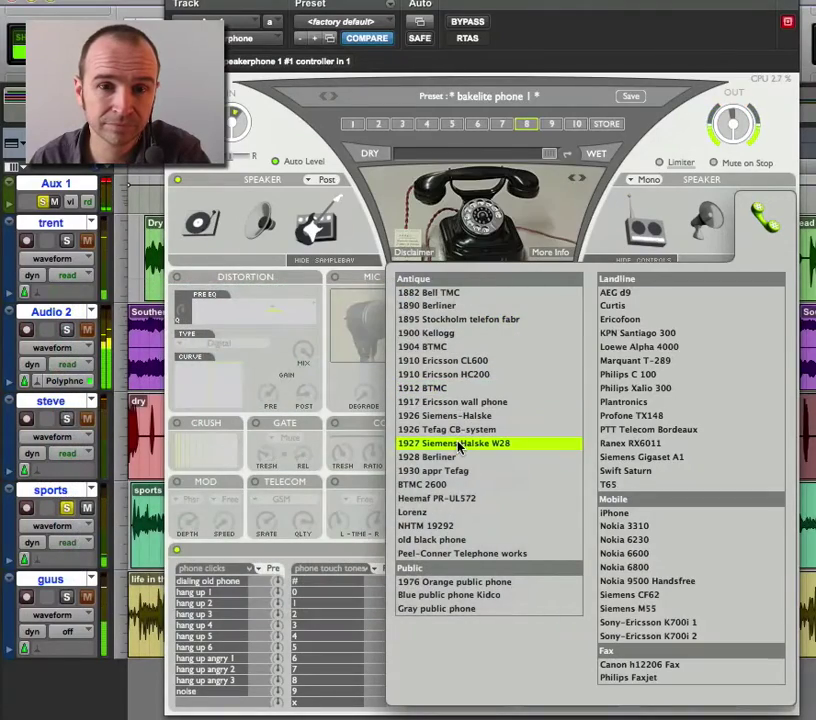
left_click(457, 485)
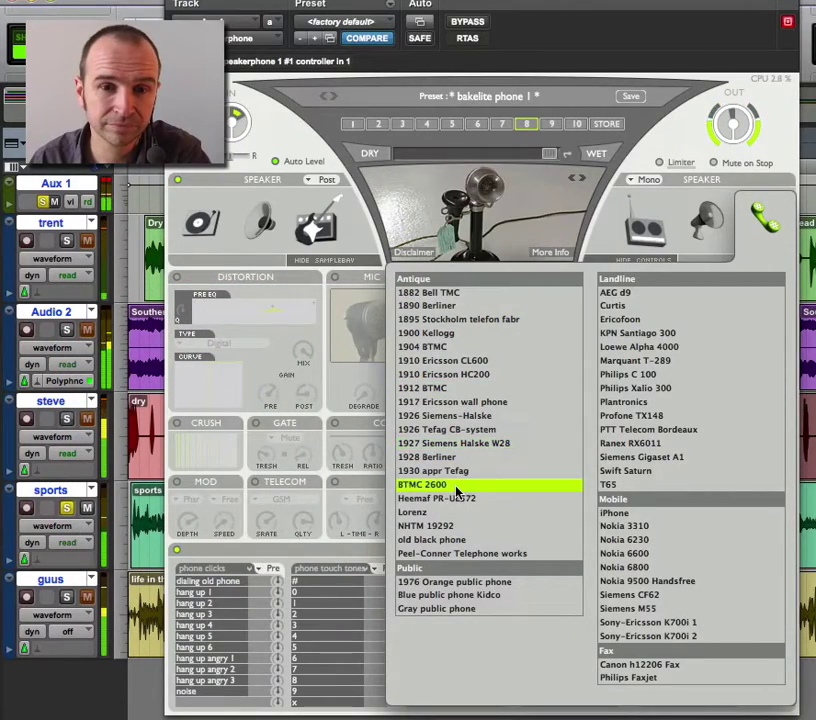
left_click(460, 513)
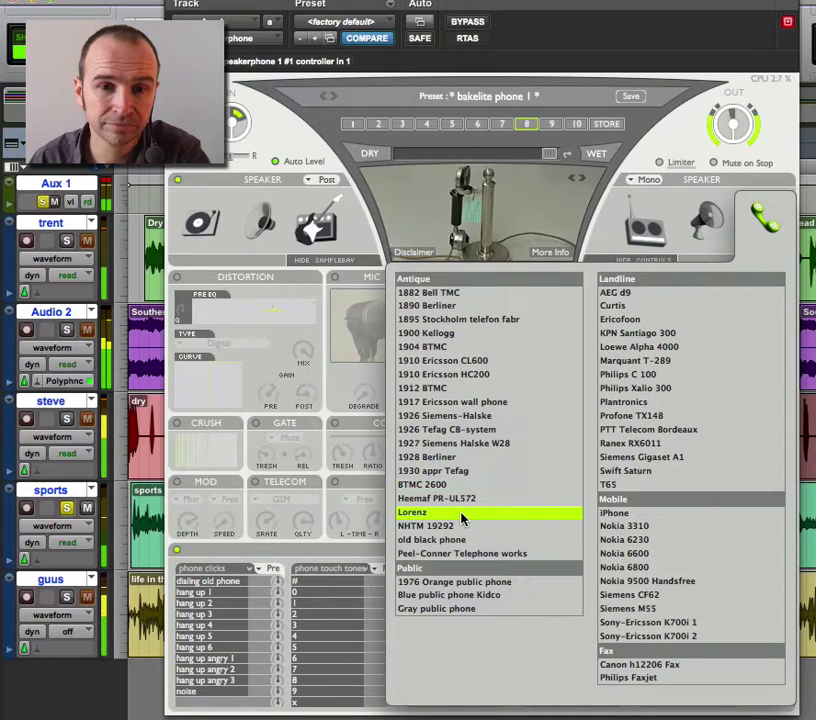
left_click(463, 544)
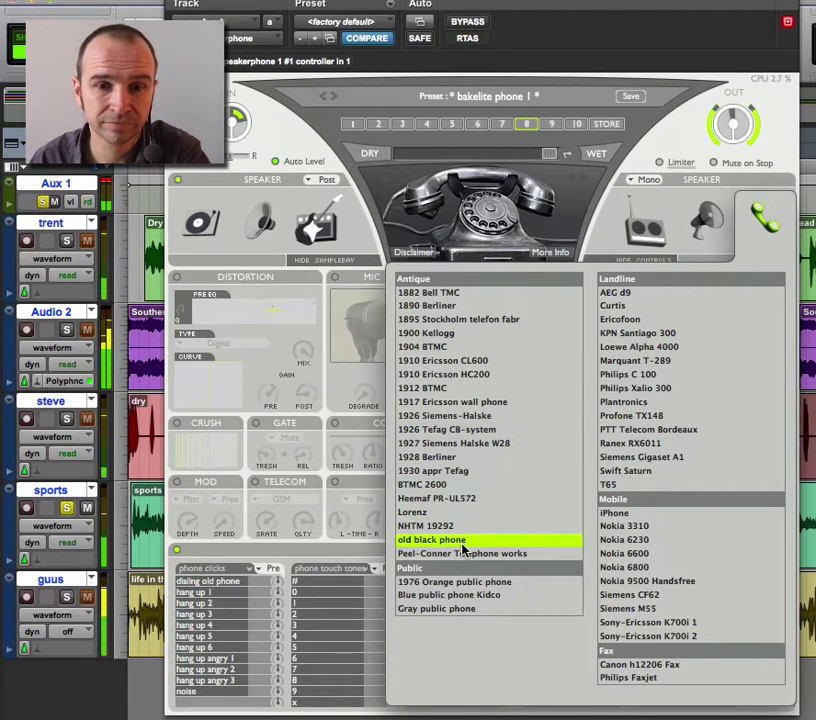
- Audition the pink karaoke toy and the Monitor Spirit Absolute Zero speaker, end on the alarm clock radio and close the speaker list
left_click(266, 228)
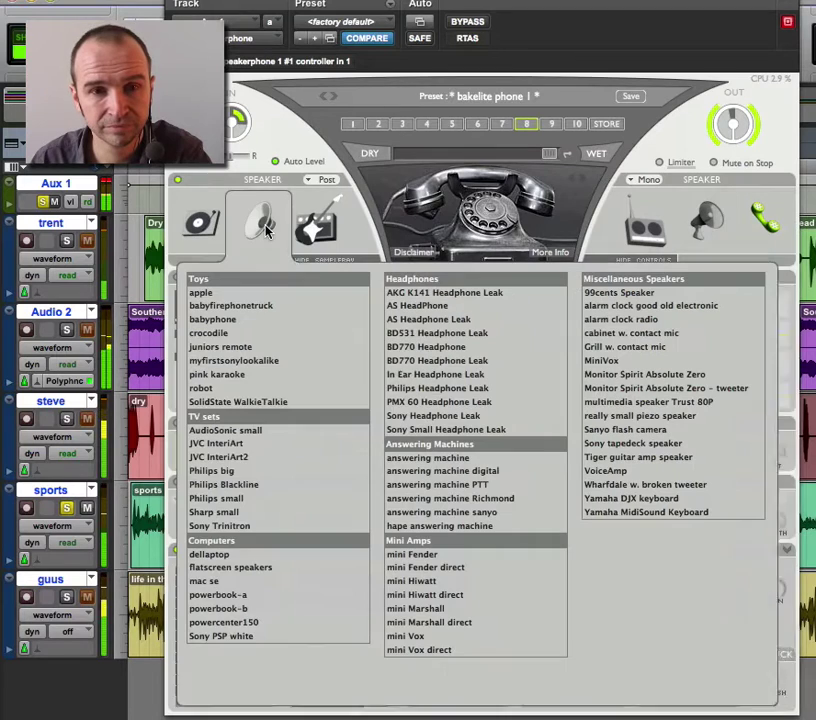
left_click(249, 376)
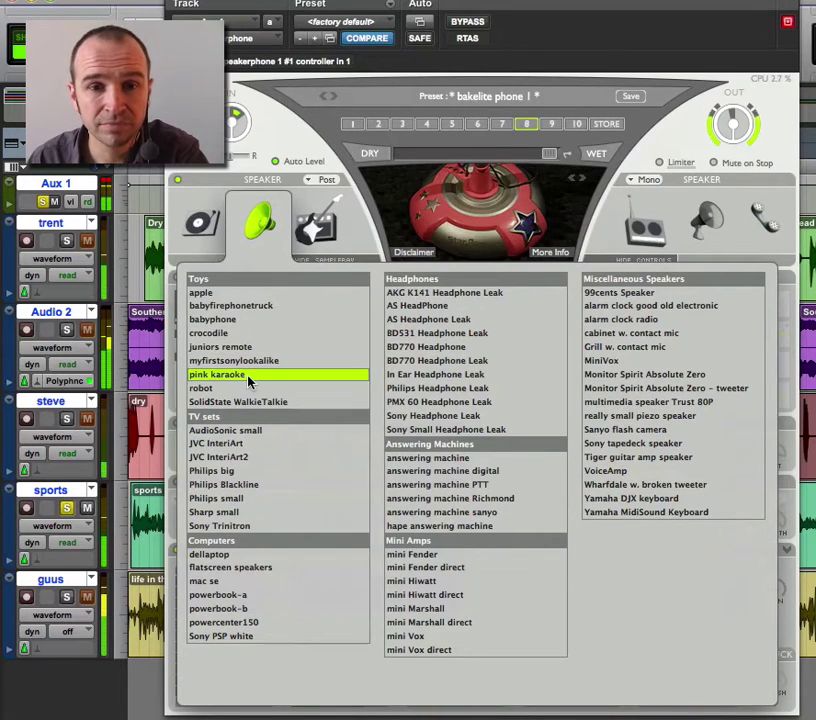
left_click(662, 513)
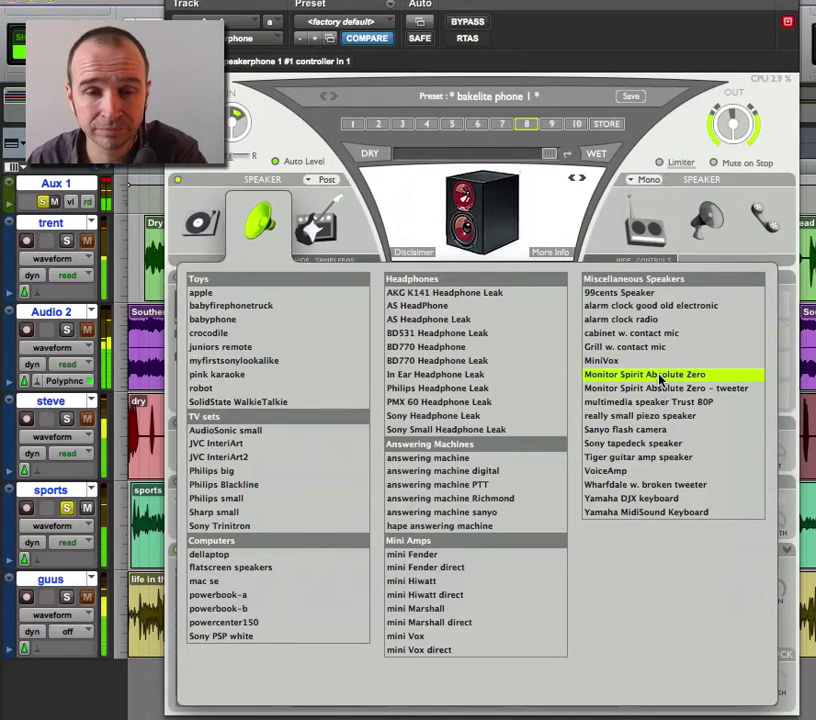
left_click(655, 320)
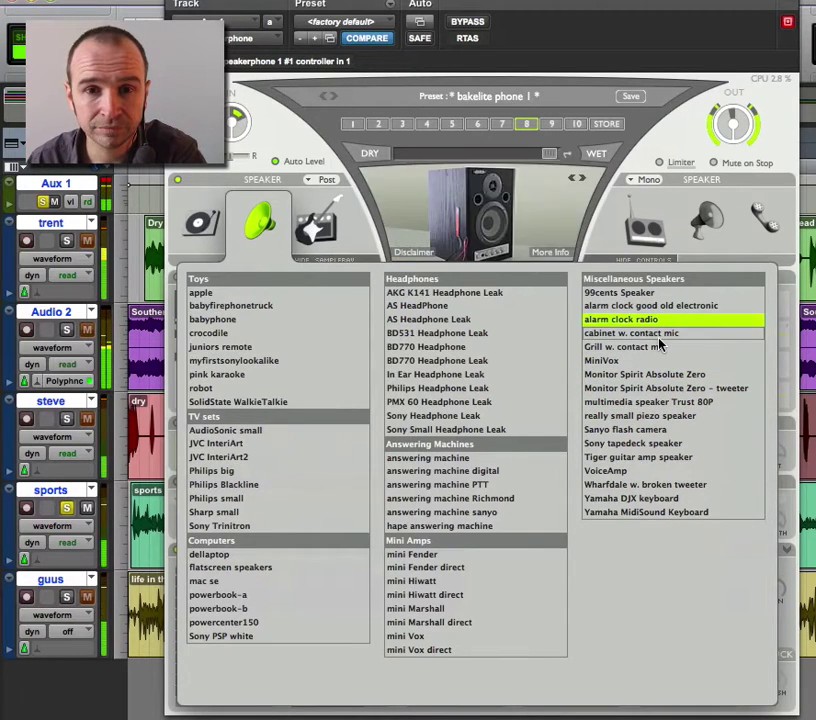
left_click(281, 228)
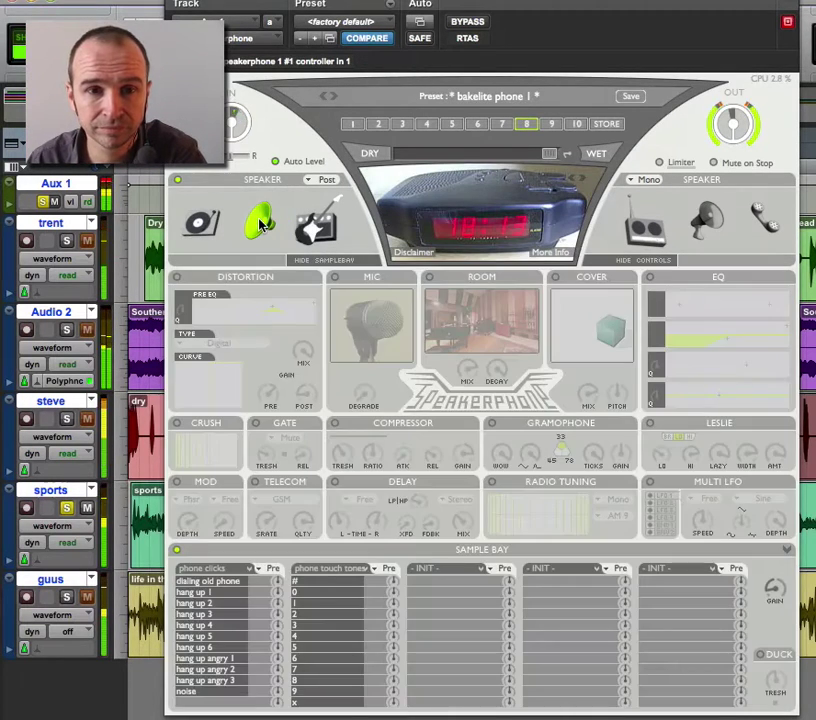
- Browse the presets, loading radio bad reception in a house - distance 5 and then gsm call from office 2
left_click(497, 100)
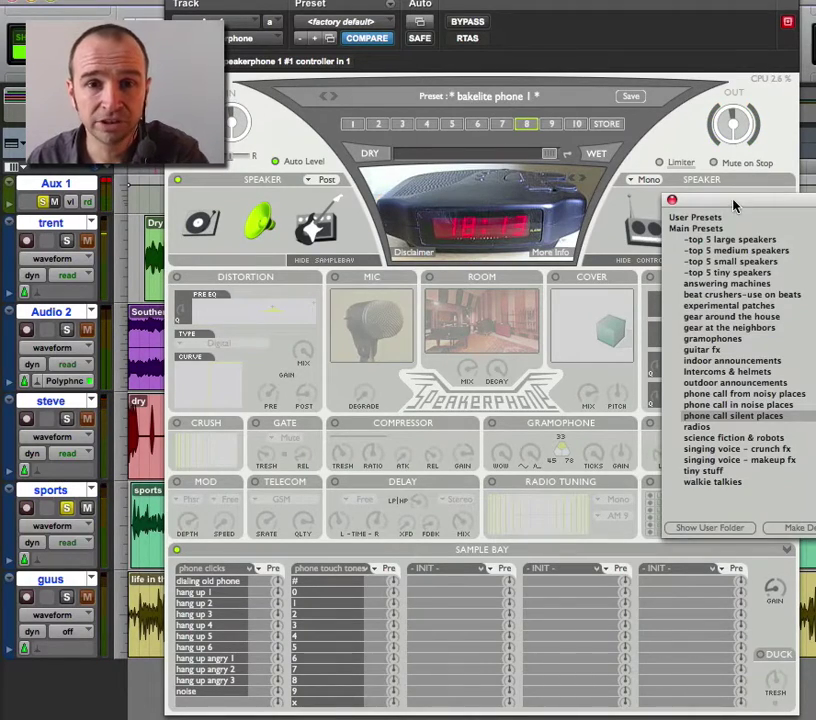
left_click(536, 325)
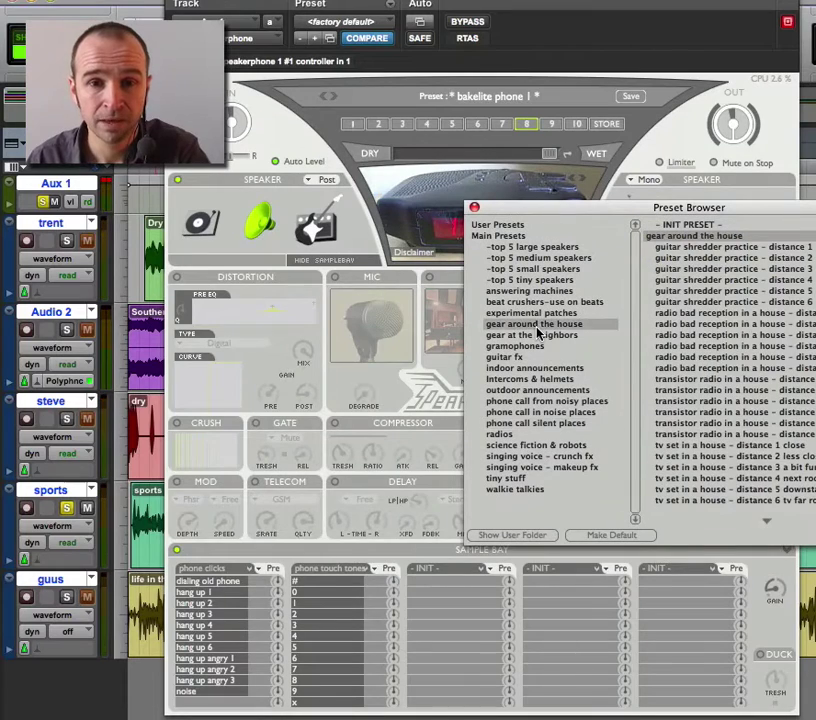
left_click(694, 357)
left_click(536, 401)
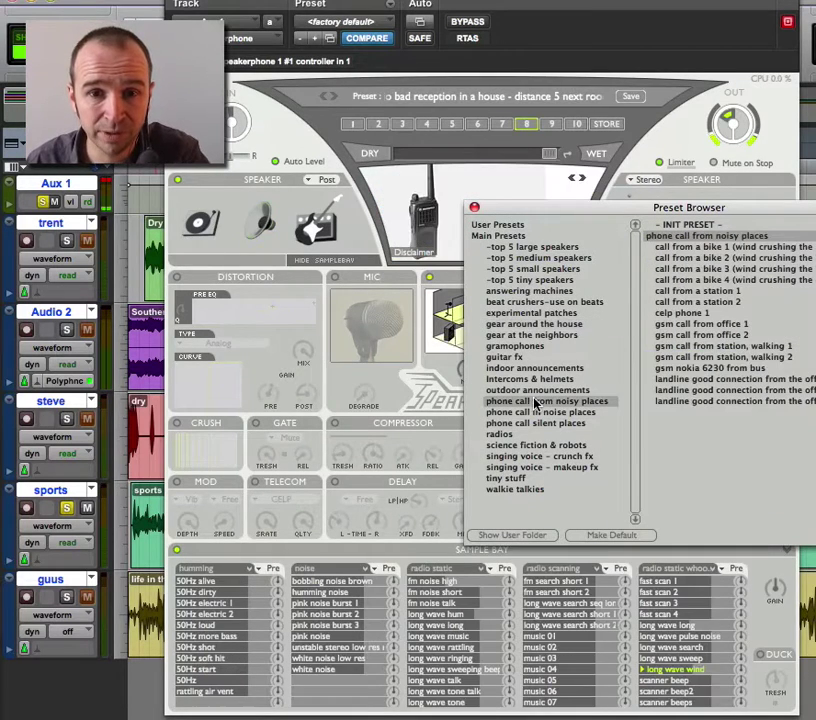
left_click(690, 336)
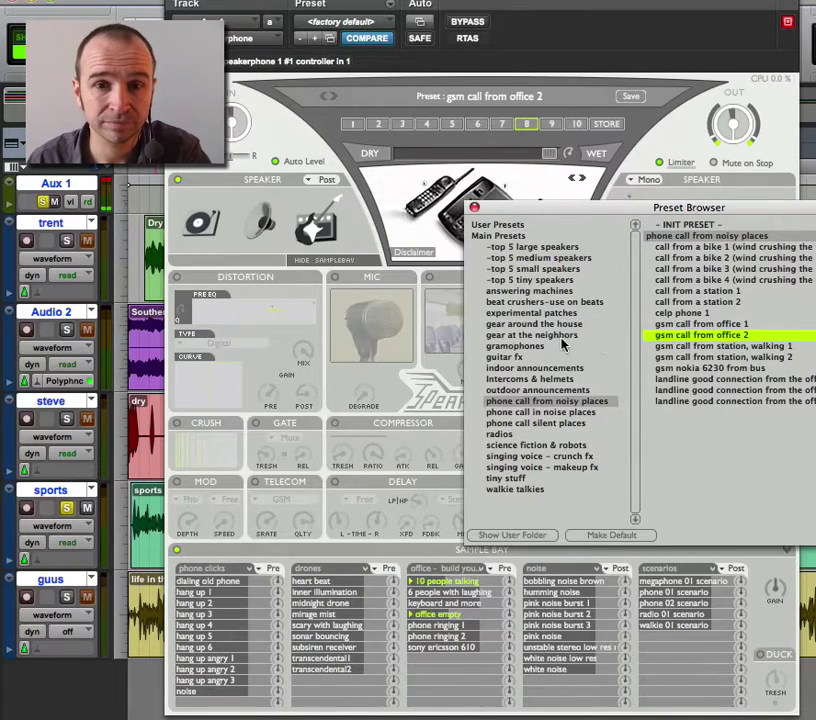
- Load the neighbors preset tv set in a house 1, then the science fiction preset life, but not as we know it, and close the browser
left_click(563, 344)
left_click(693, 337)
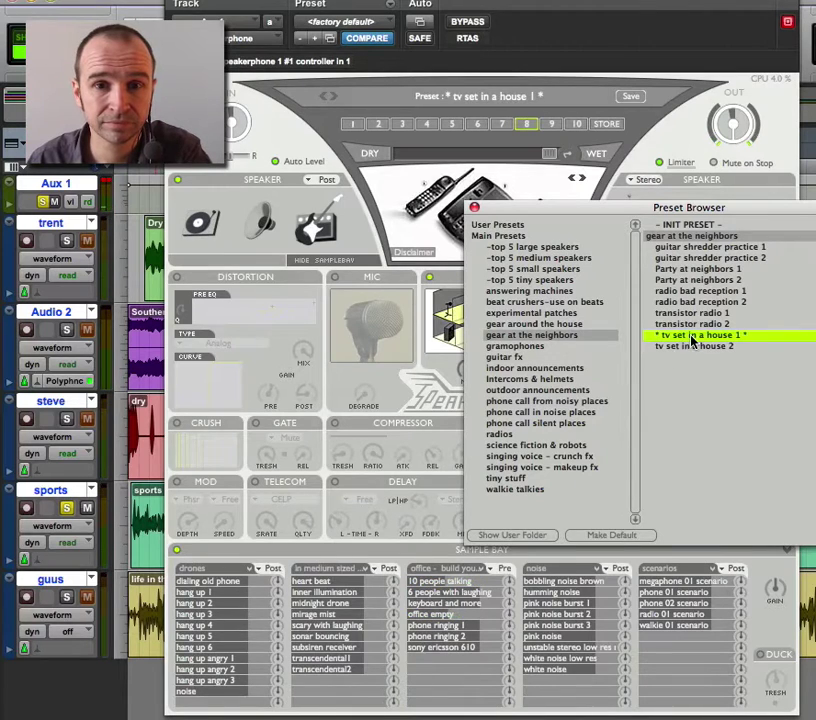
left_click(570, 445)
left_click(684, 368)
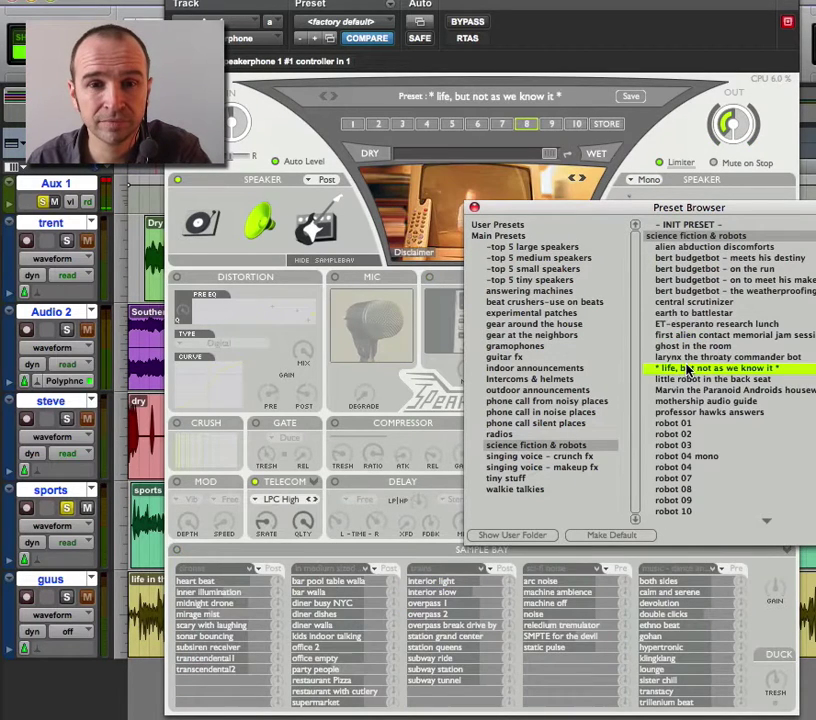
left_click(475, 208)
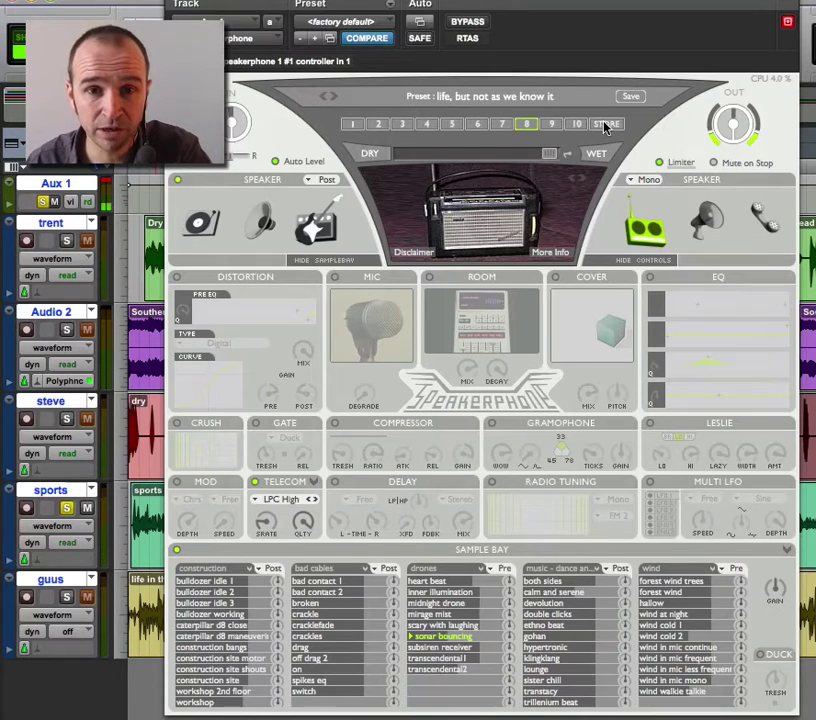
- Store the current preset in snapshot slot 10
left_click(605, 125)
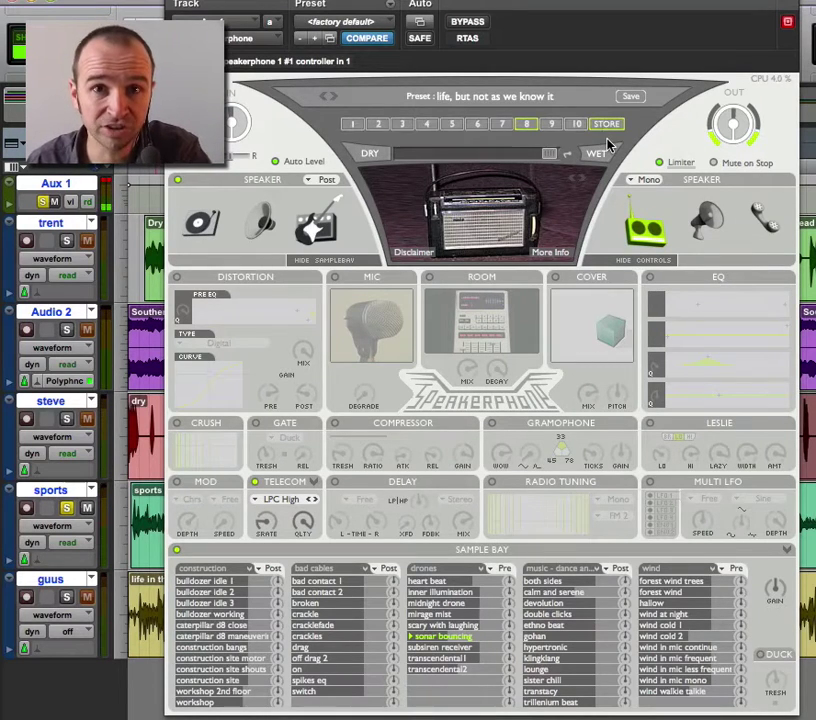
left_click(577, 125)
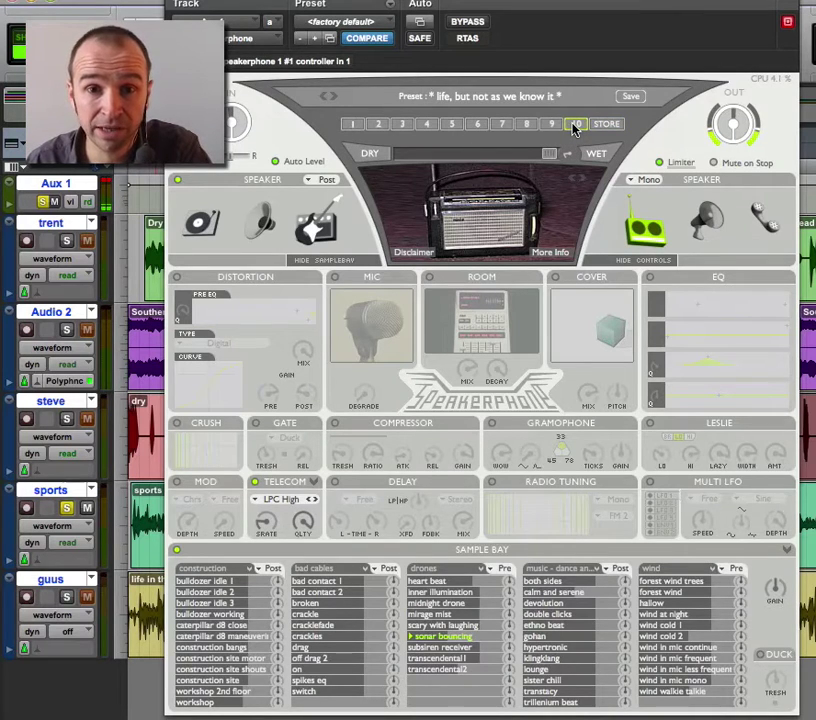
- Switch between snapshots 9 and 10, then recall snapshot 3
left_click(553, 125)
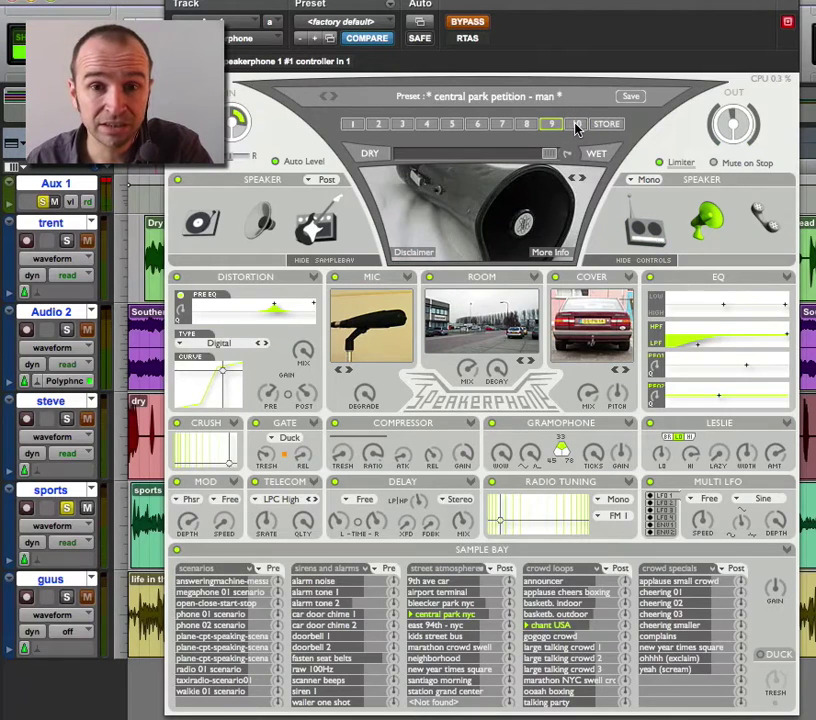
left_click(577, 125)
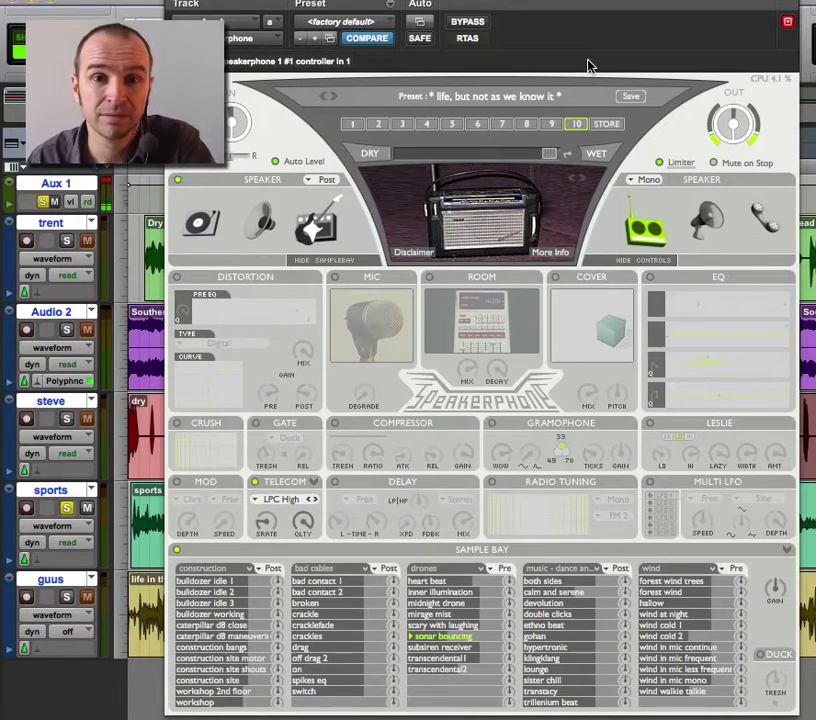
left_click(401, 124)
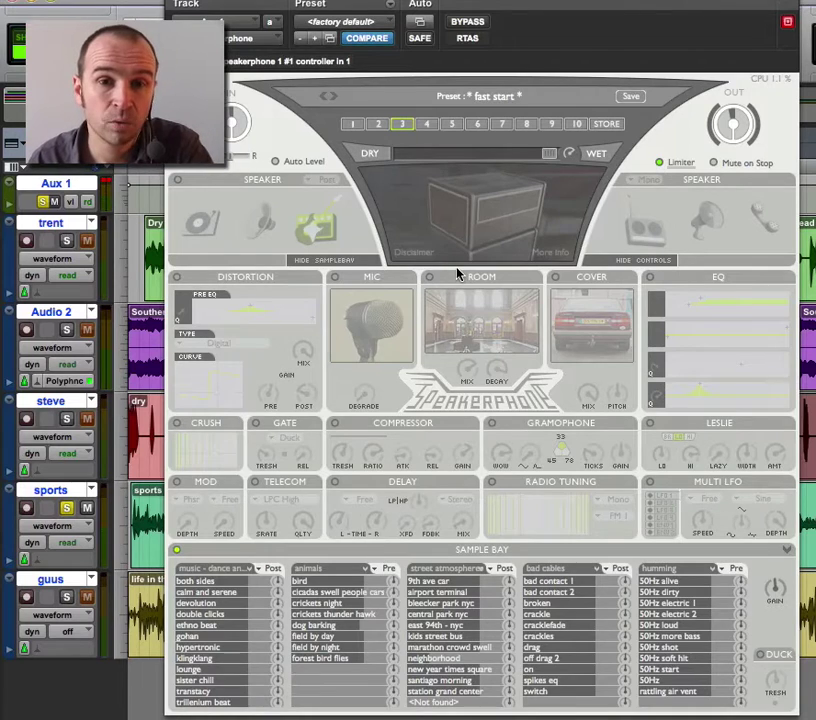
- Enable the mic section, audition the Royer r122 microphone on the playing track, and switch the section off again
left_click(336, 277)
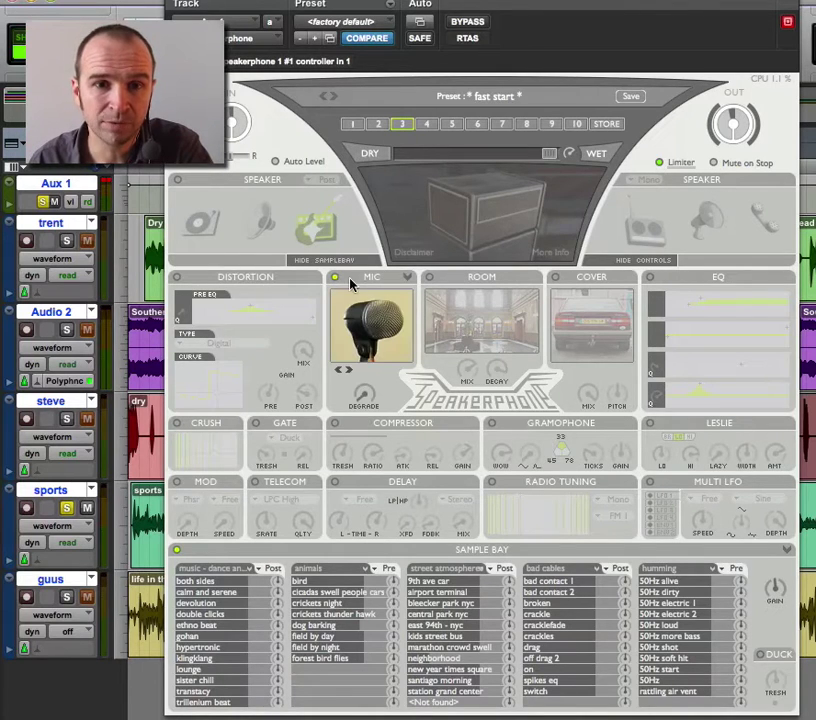
left_click(390, 316)
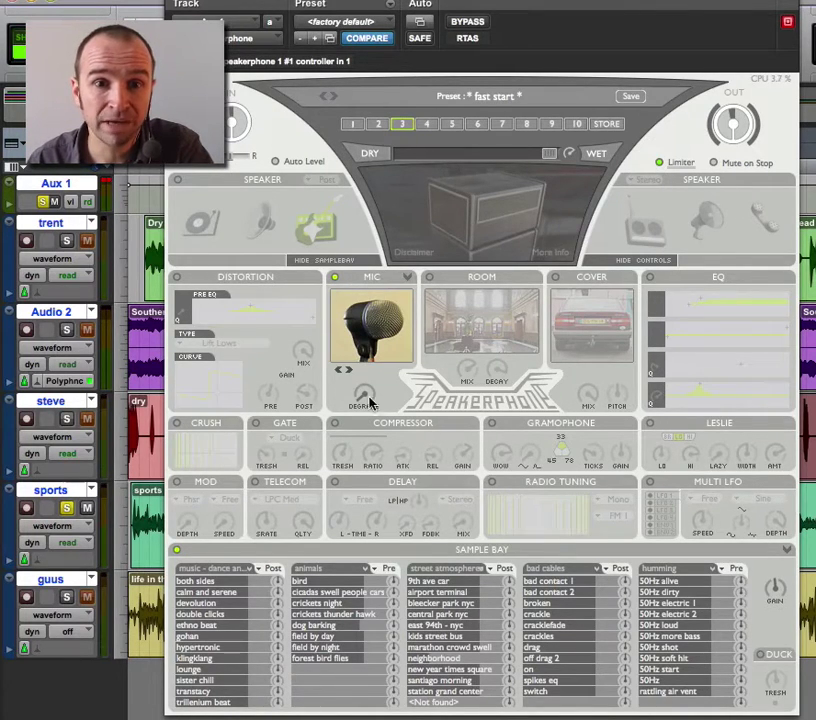
left_click(391, 349)
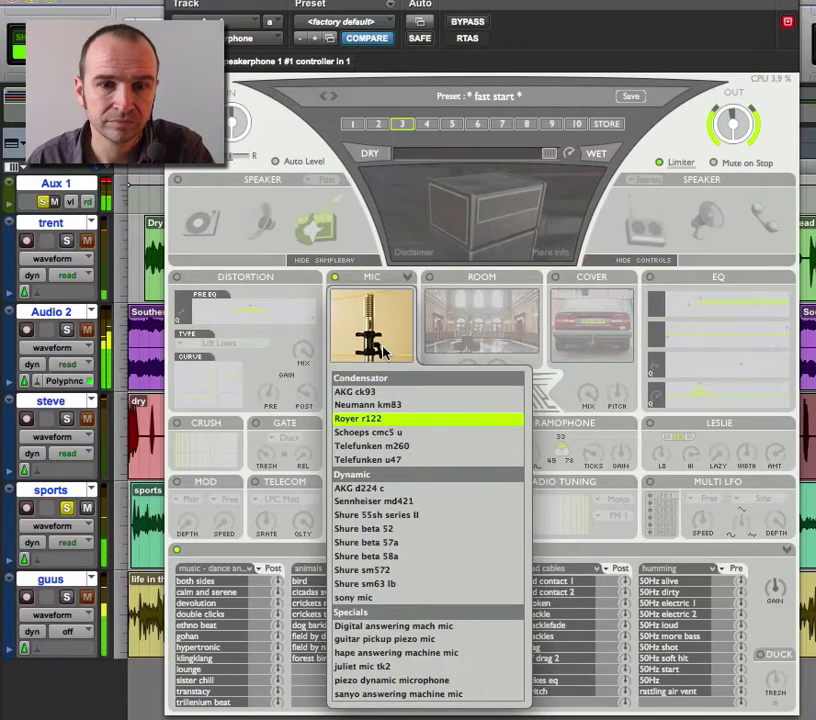
left_click(390, 421)
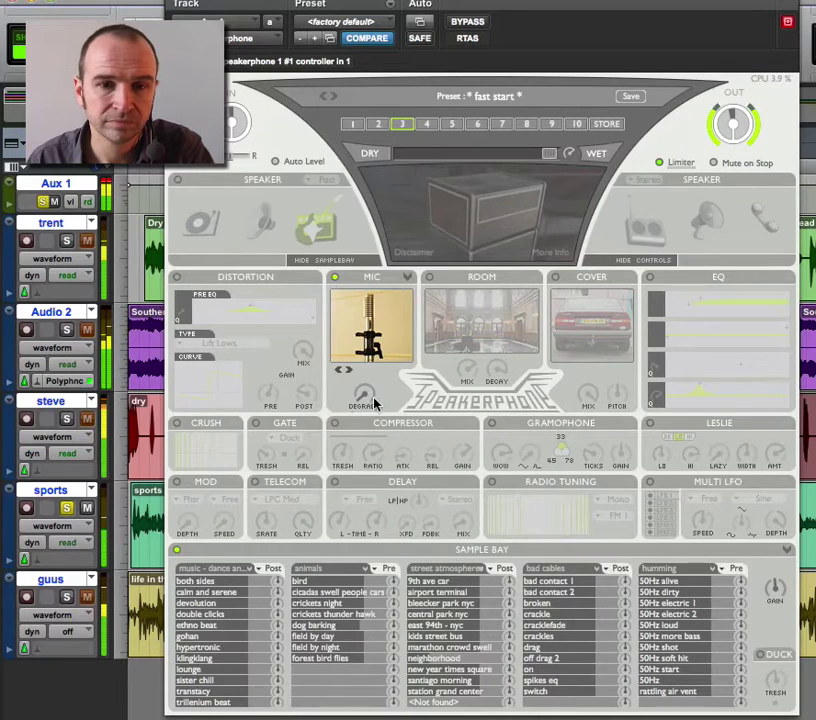
mouse_move(368, 396)
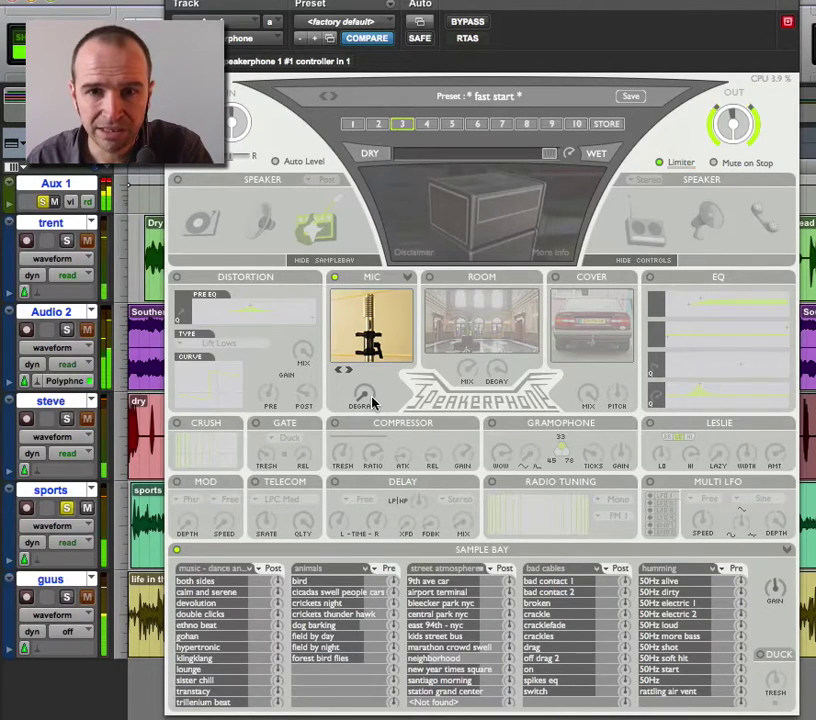
left_click(335, 279)
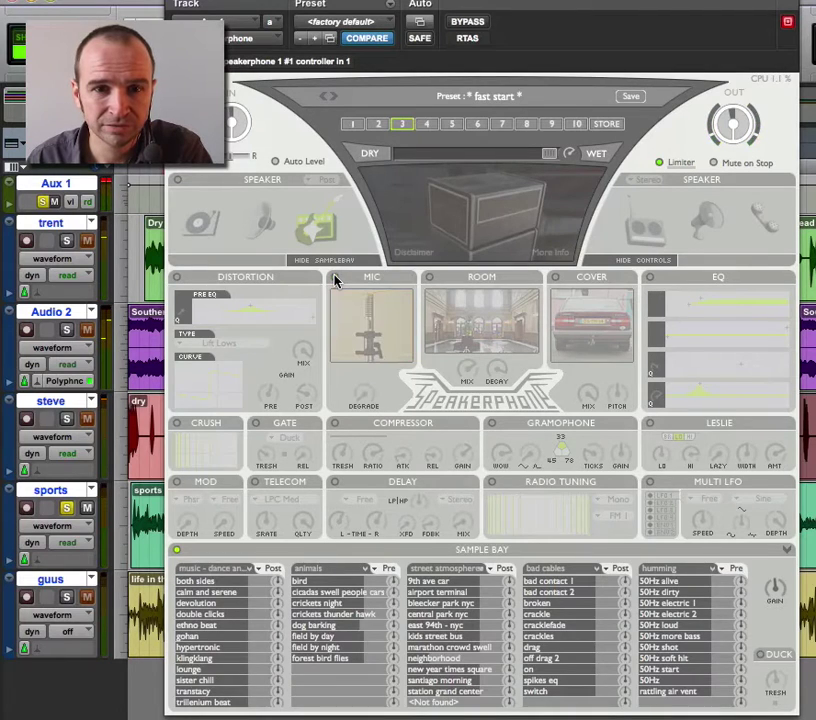
- Enable the room section and audition the 1965 Fender Twin Reverb custom 15 and 2004 Orange Rockerverb combo springs
left_click(429, 279)
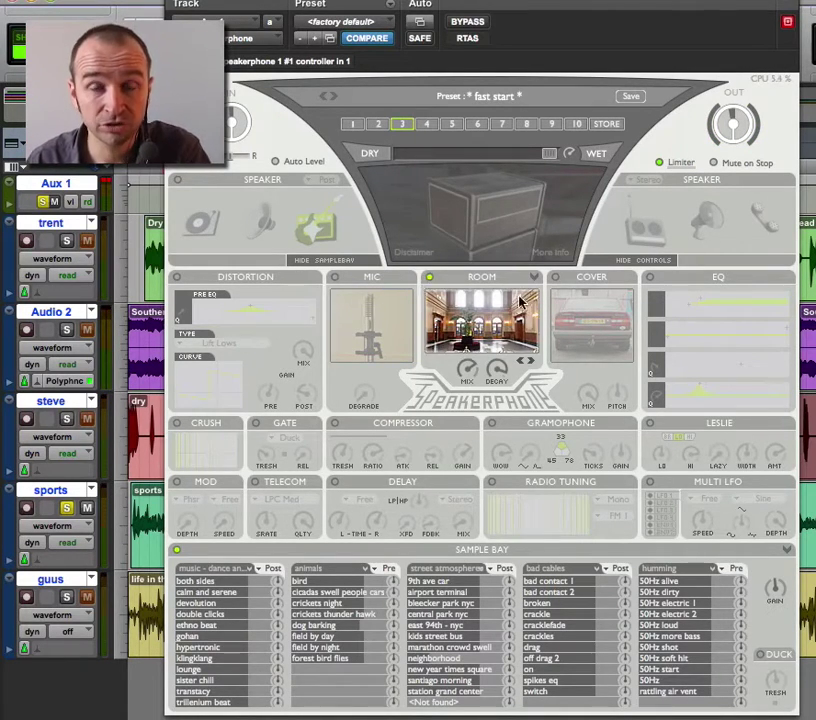
left_click(495, 330)
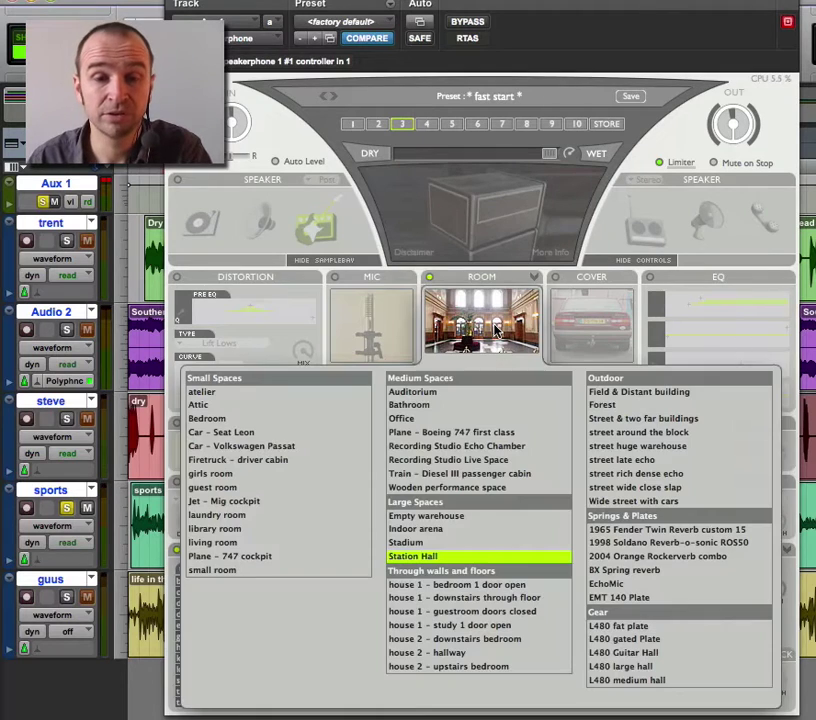
left_click(645, 530)
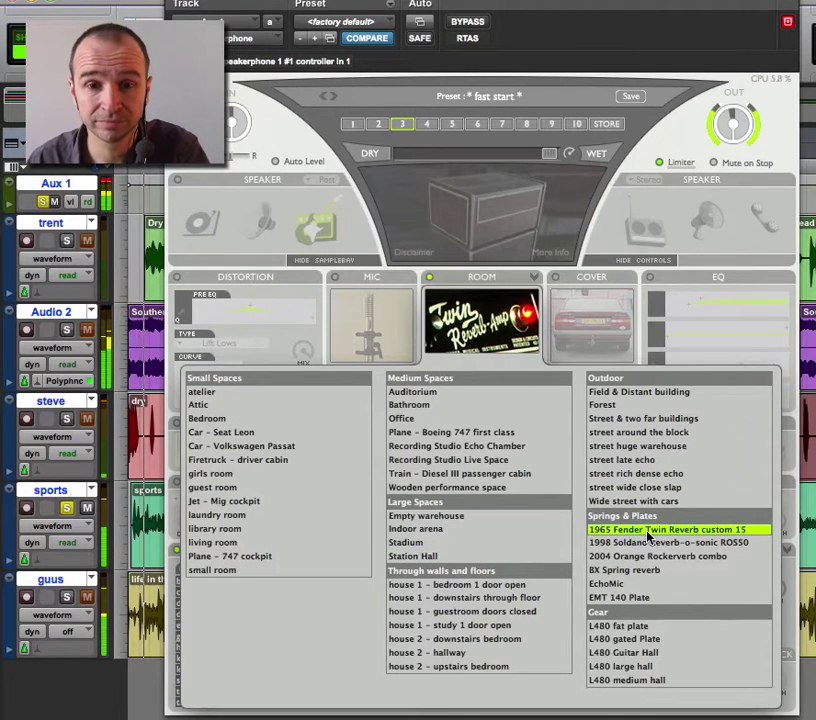
left_click(655, 557)
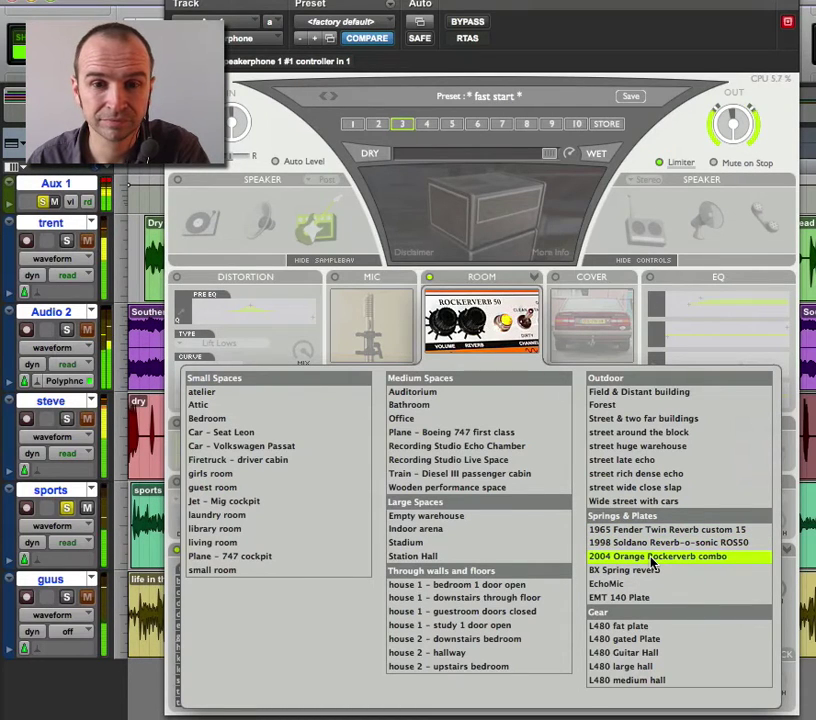
- Audition the small spaces atelier, laundry room, library room and small room in the room section
left_click(230, 392)
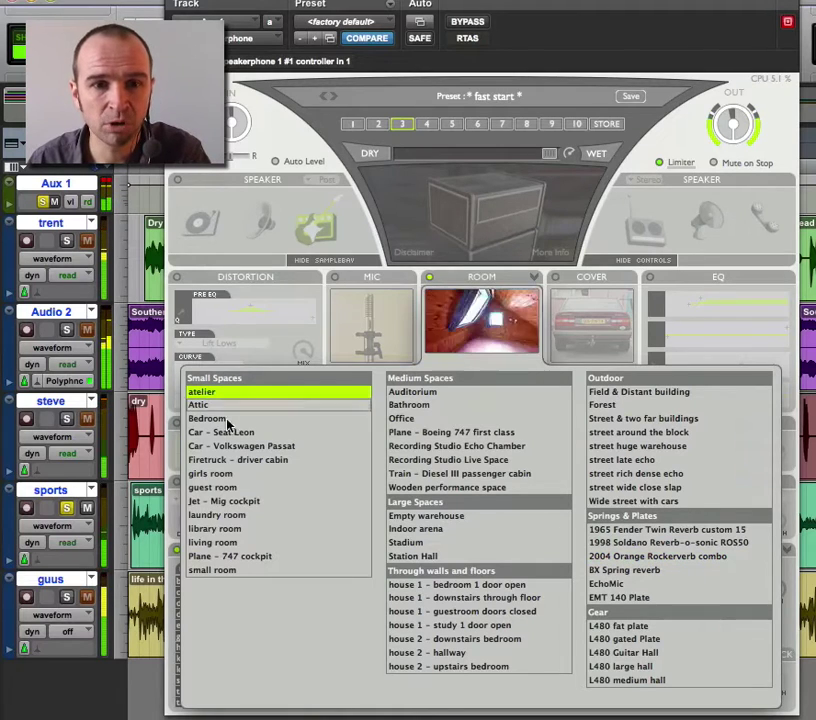
left_click(223, 516)
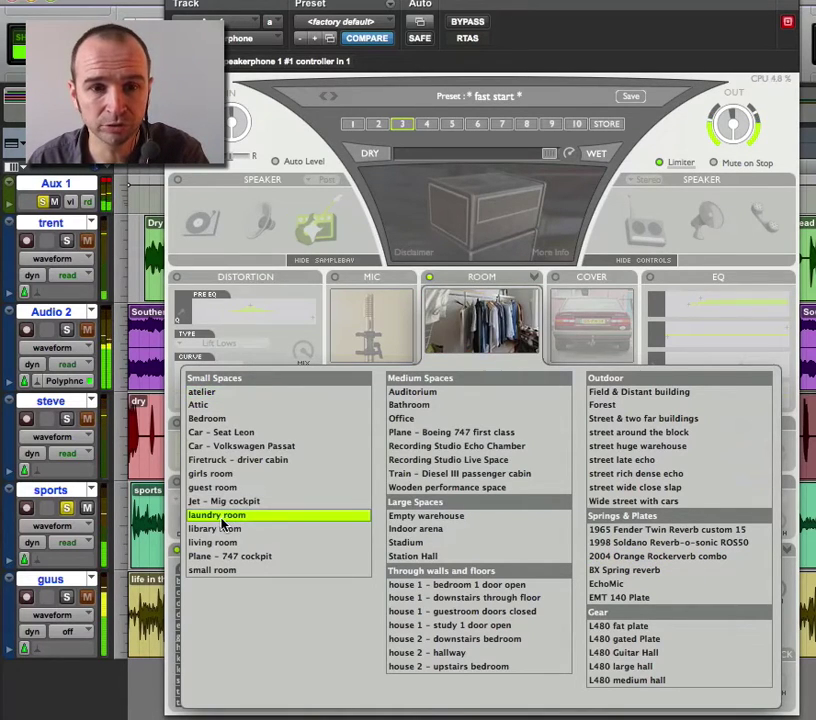
left_click(218, 530)
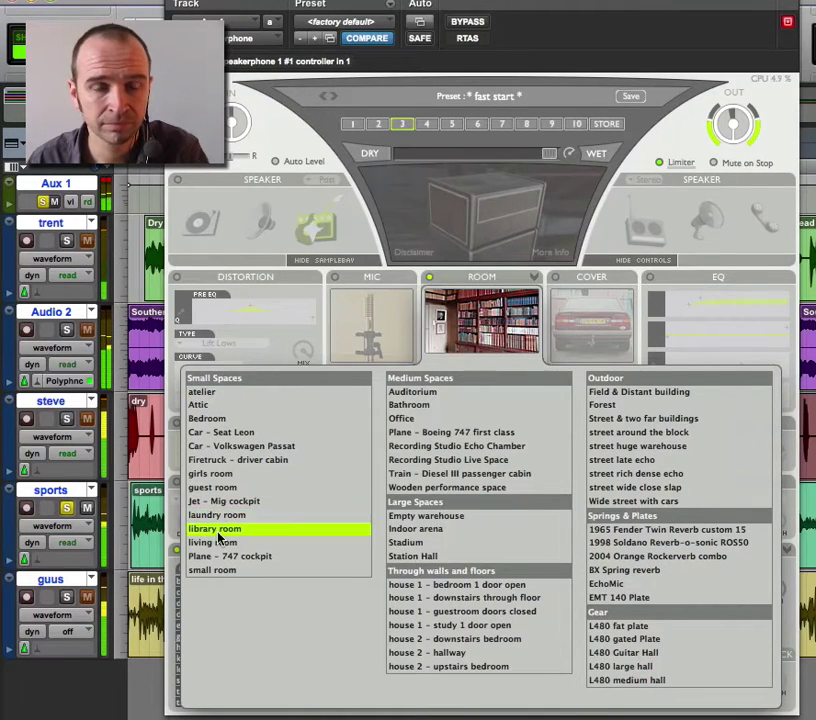
left_click(212, 572)
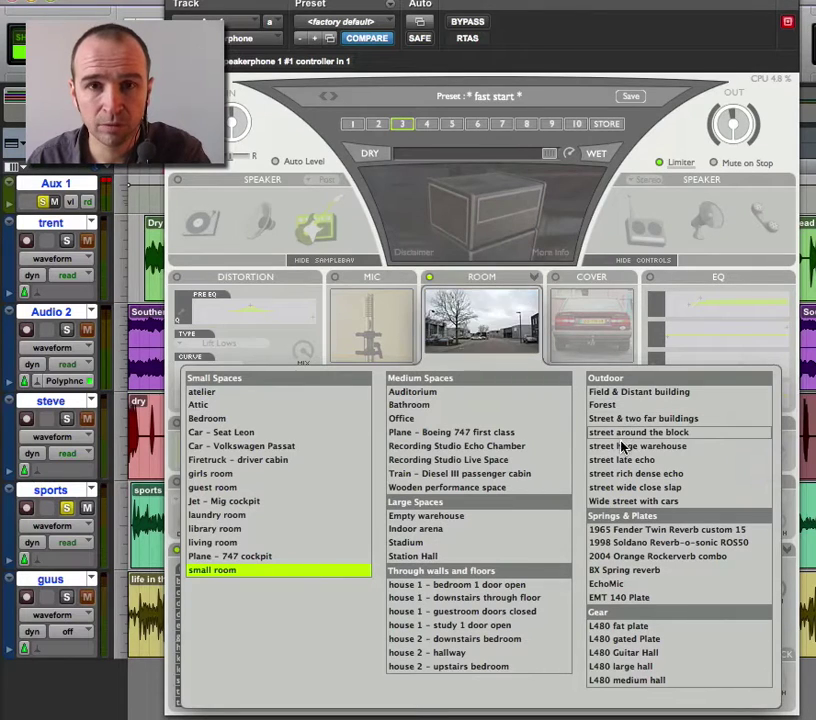
- Solo the trent track with the room off, and start the dog barking and neighborhood samples
left_click(67, 241)
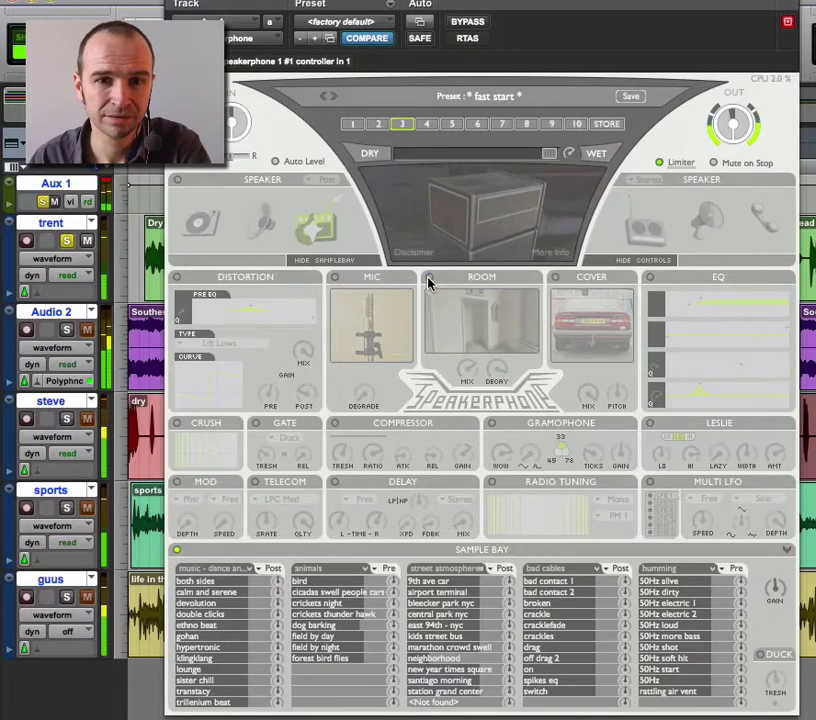
left_click(309, 627)
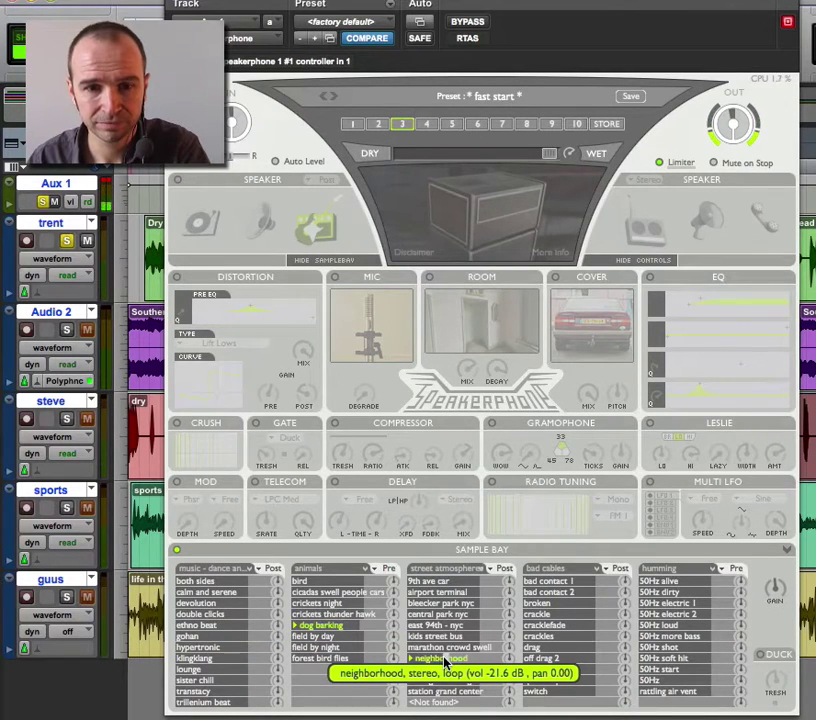
mouse_move(447, 664)
left_mouse_down()
mouse_move(501, 660)
mouse_move(449, 661)
left_mouse_up()
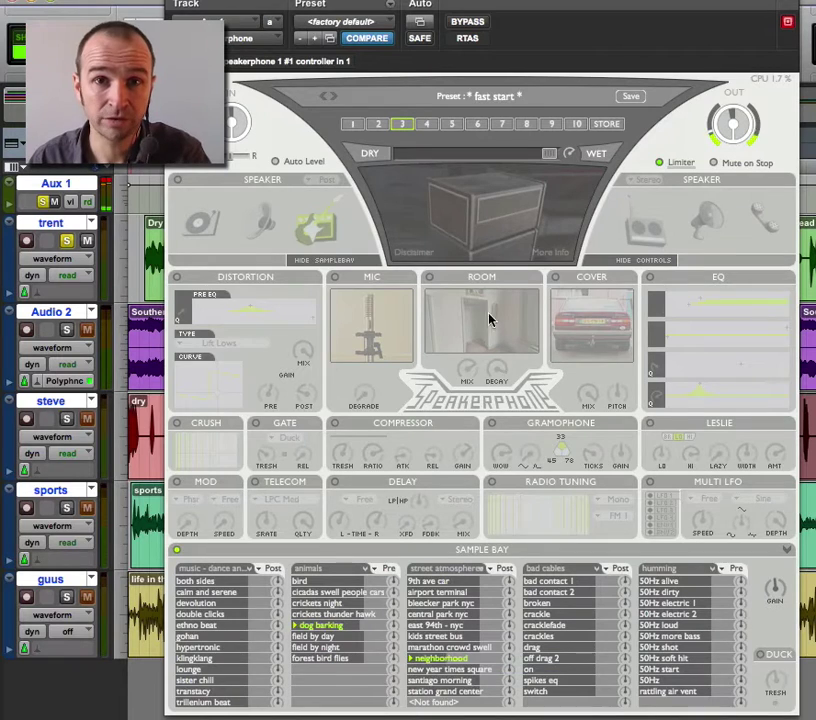
- Enable the room with the outdoor space street huge warehouse and raise the input gain while trent plays
left_click(515, 328)
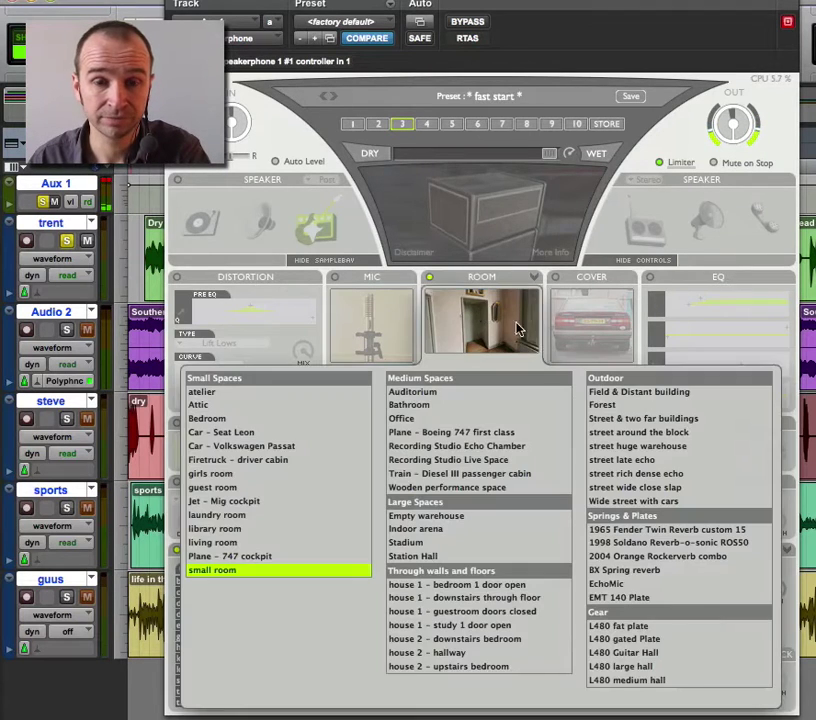
left_click(609, 447)
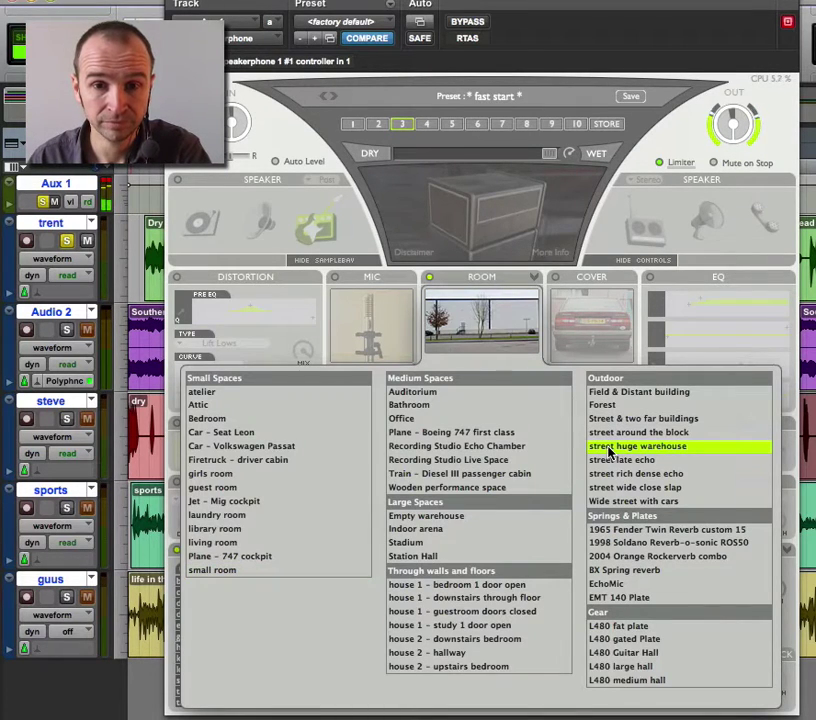
left_click(468, 328)
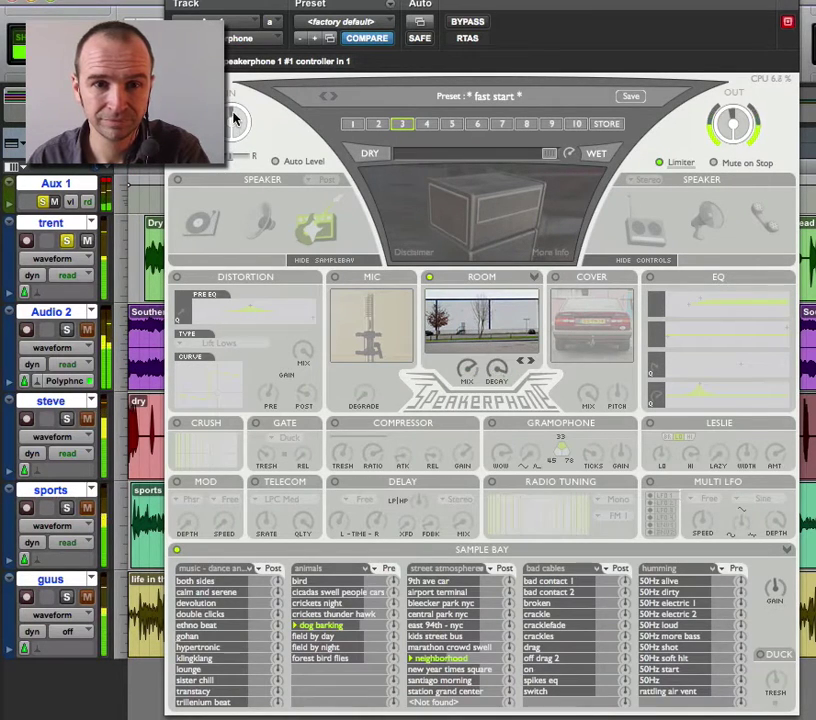
left_click_drag(226, 175, 330, 132)
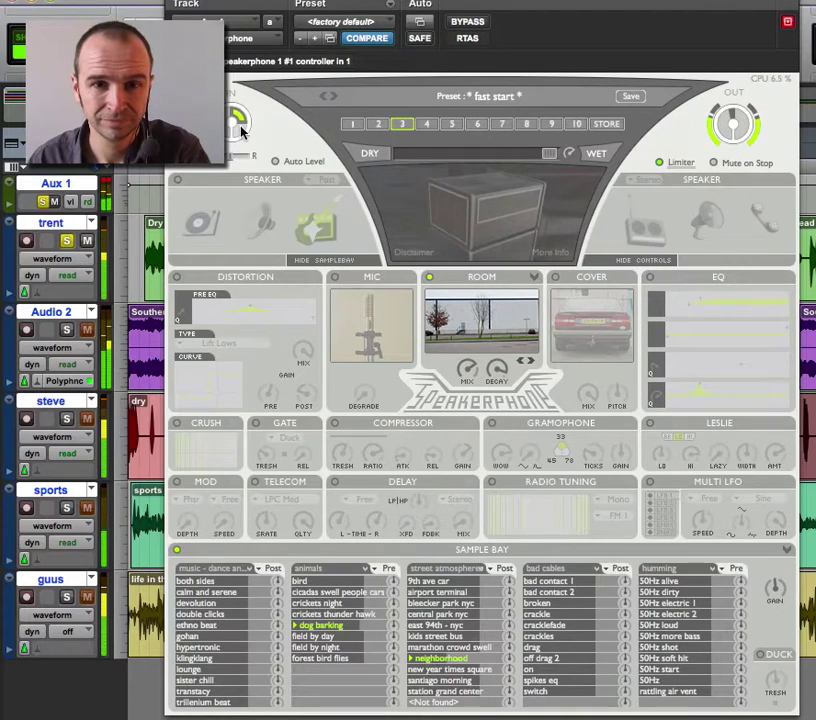
left_click_drag(239, 127, 258, 131)
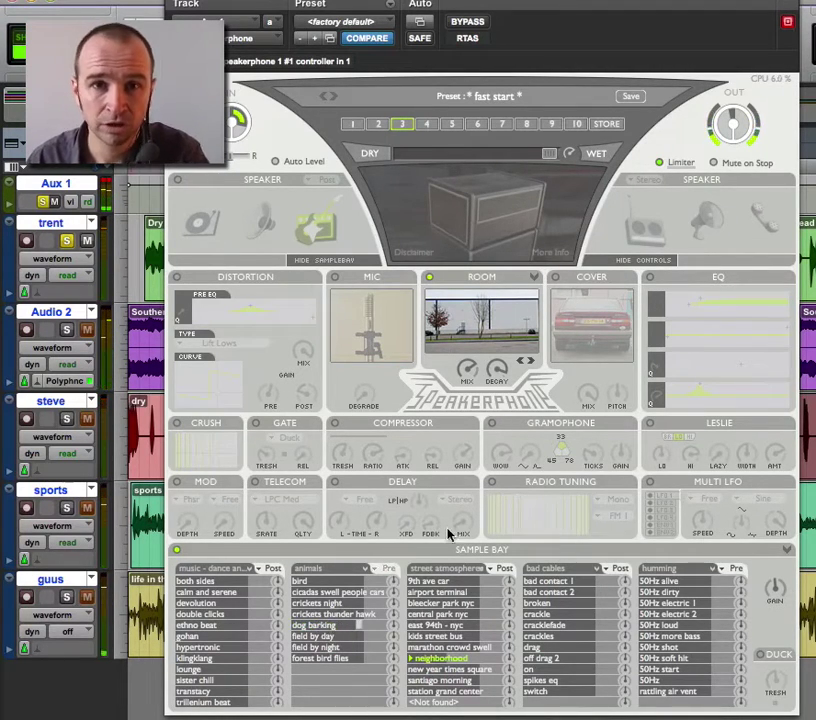
- Enable the cover section and choose the car cover trunk closed 1
left_click(600, 322)
left_click(600, 322)
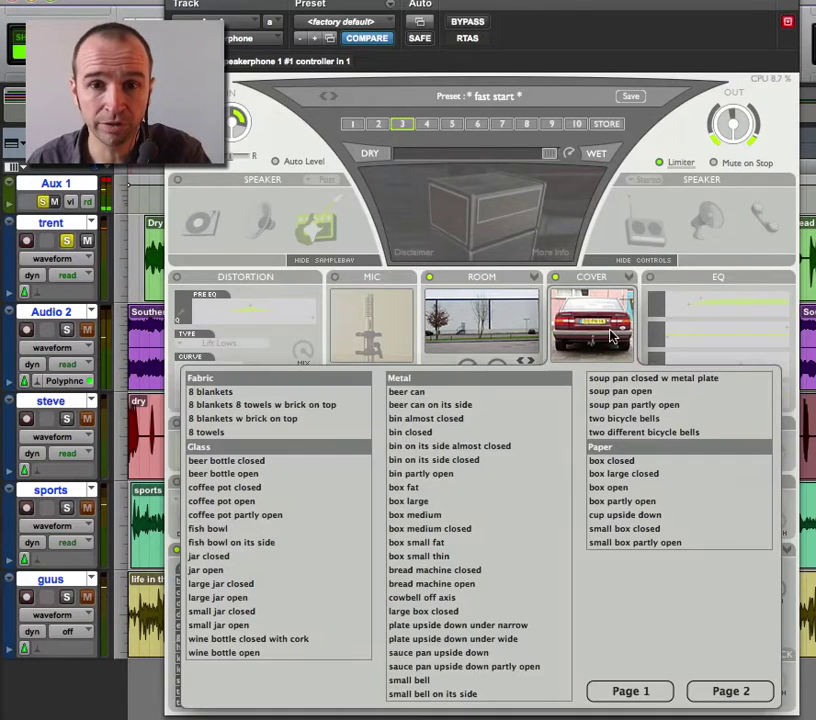
left_click(735, 691)
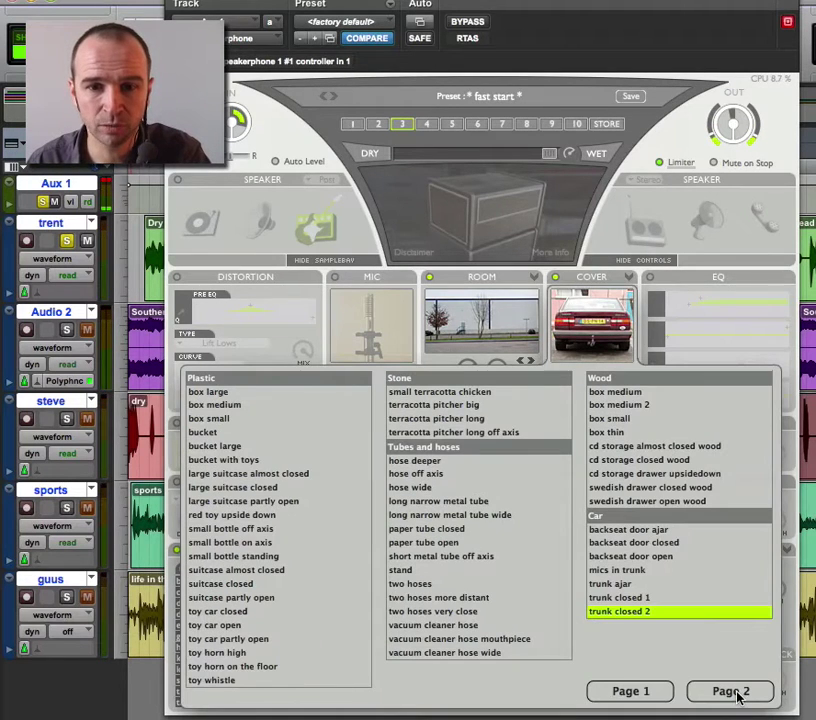
left_click(643, 596)
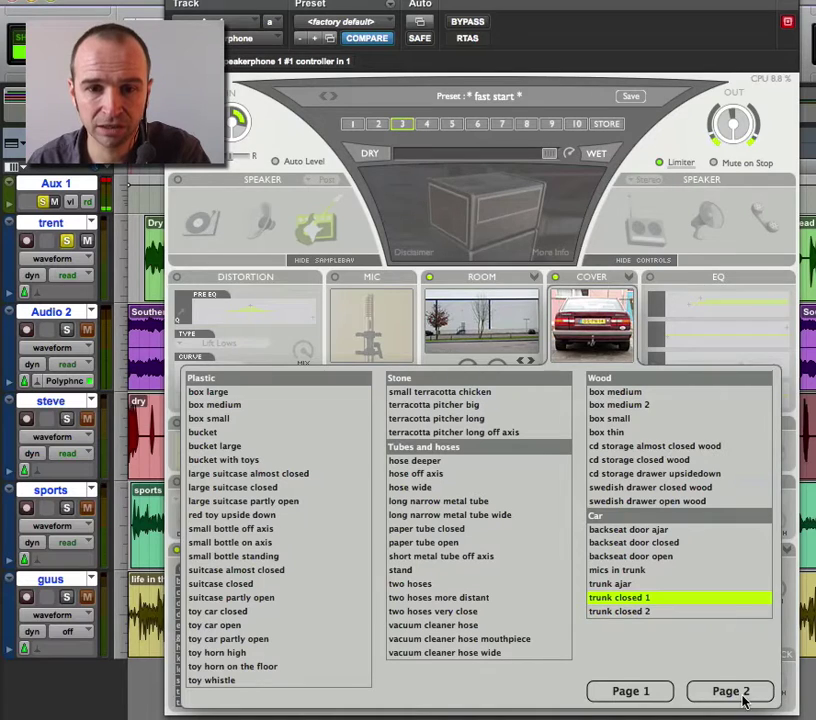
left_click(590, 340)
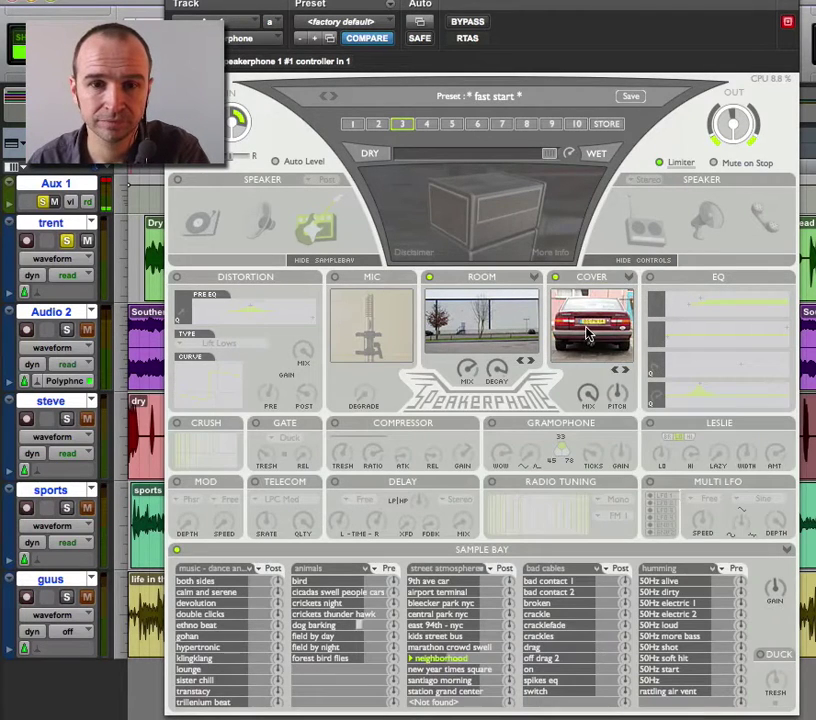
- Recall snapshot 4 and then snapshot 5, raising the input gain on each while trent plays
left_click(427, 124)
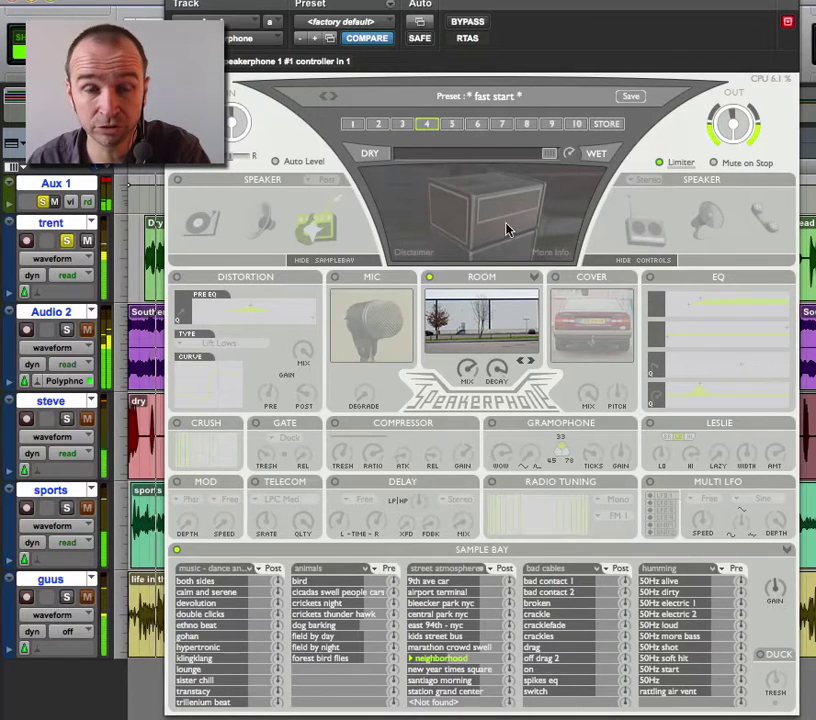
left_click_drag(233, 116, 461, 124)
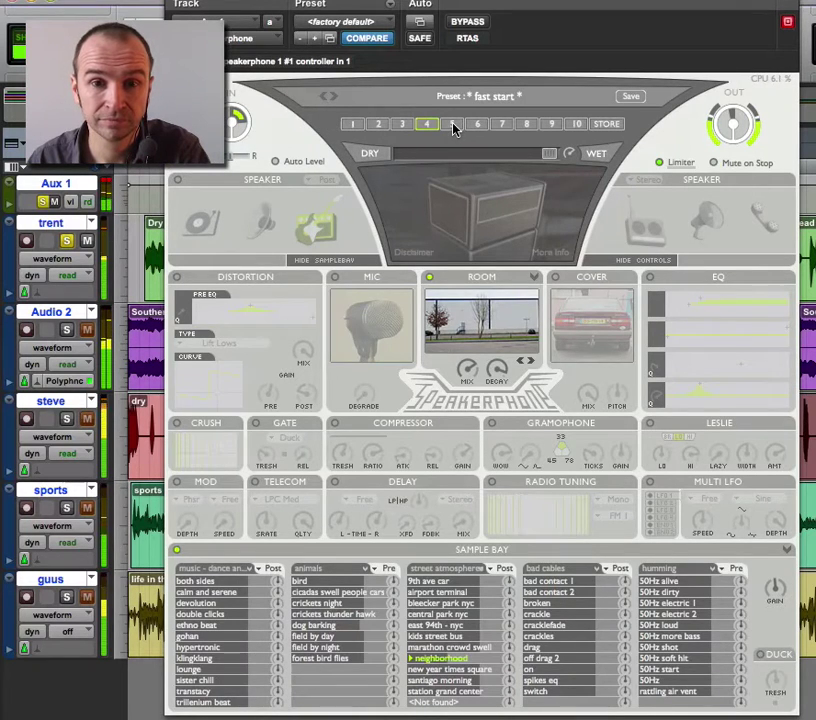
left_click(453, 124)
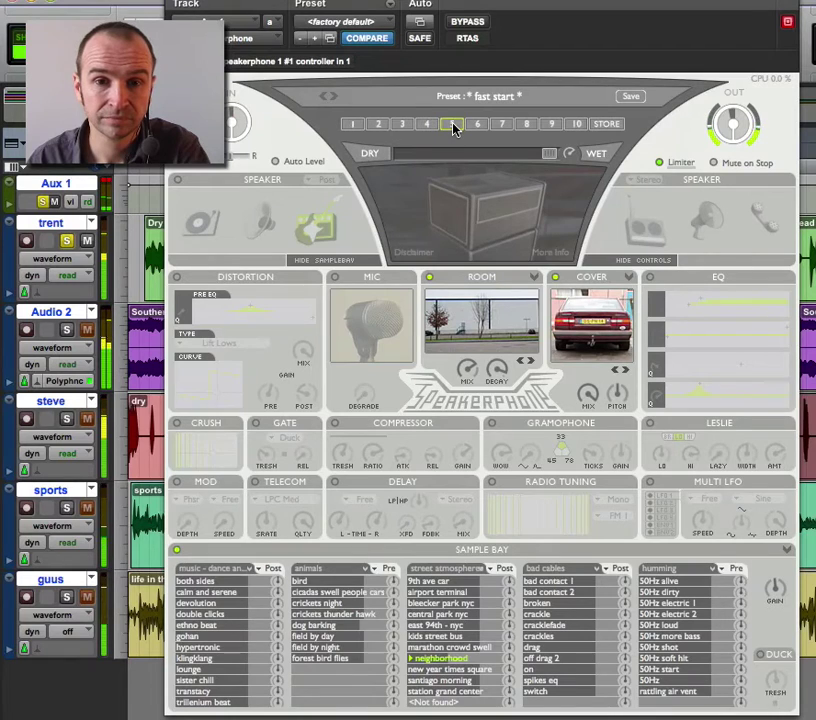
mouse_move(305, 118)
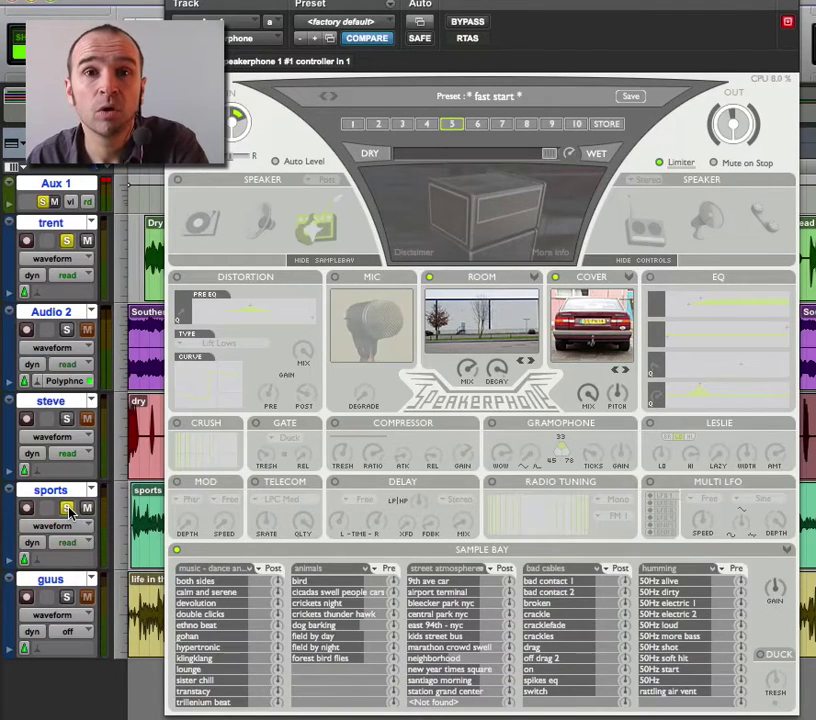
- Leave only the sports track soloed, choose the beer bottle closed cover, and play it with the room off
left_click(67, 241)
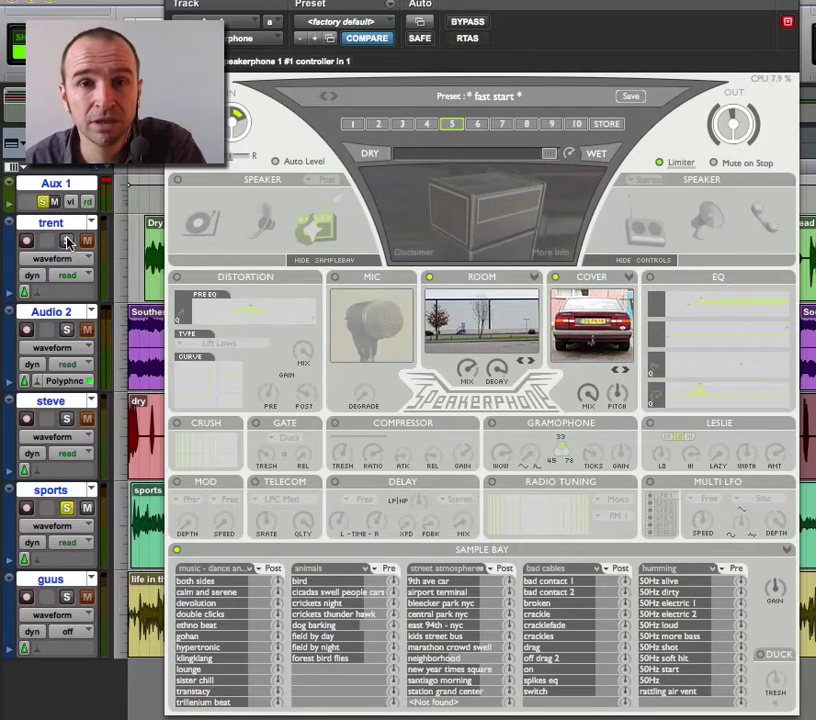
left_click(598, 322)
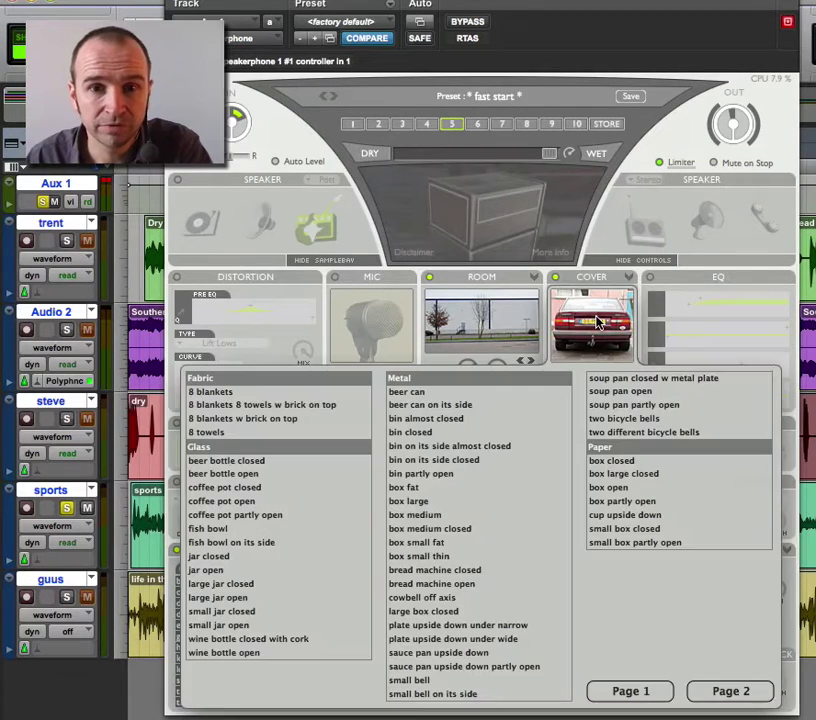
left_click(278, 470)
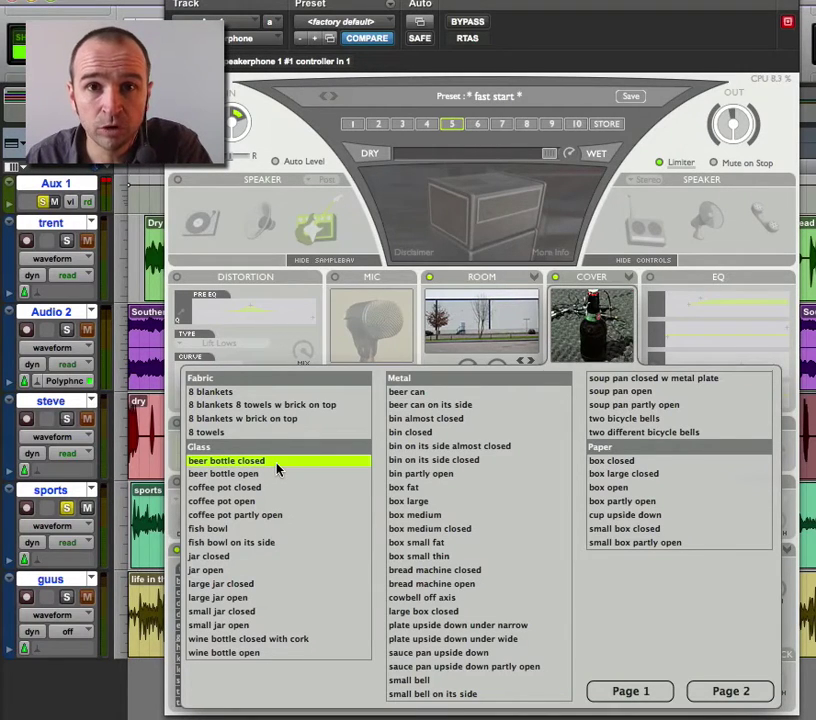
key("space")
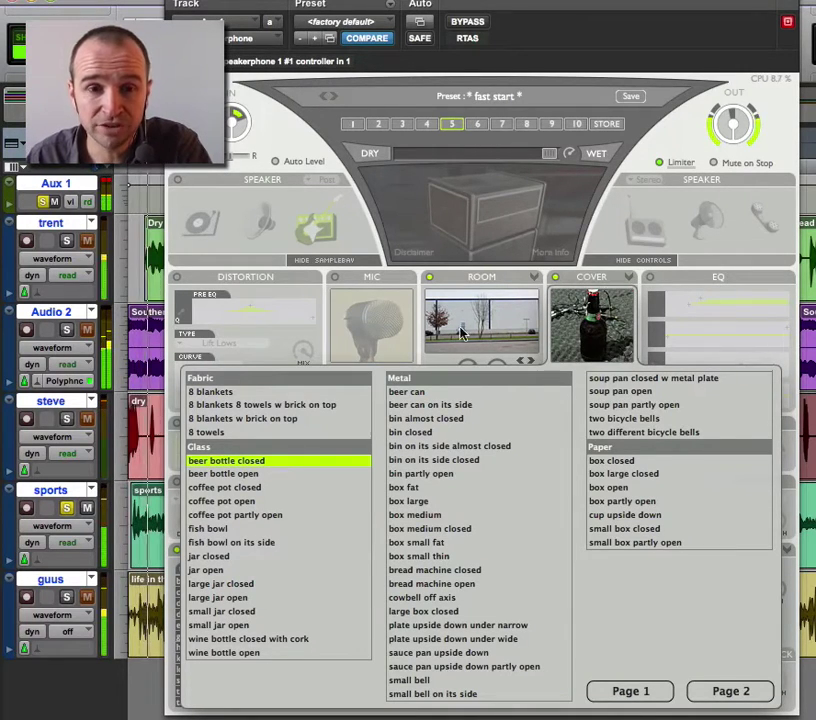
left_click(432, 279)
left_click(597, 321)
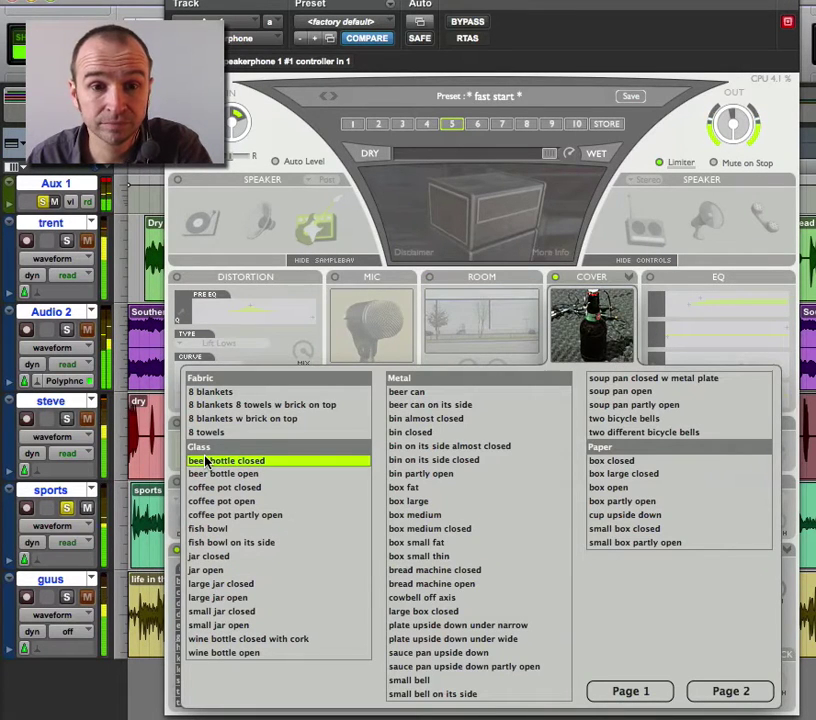
- Audition the bin on its side almost closed, cup upside down, small bottle off axis, large suitcase partly open and large suitcase closed covers
left_click(415, 447)
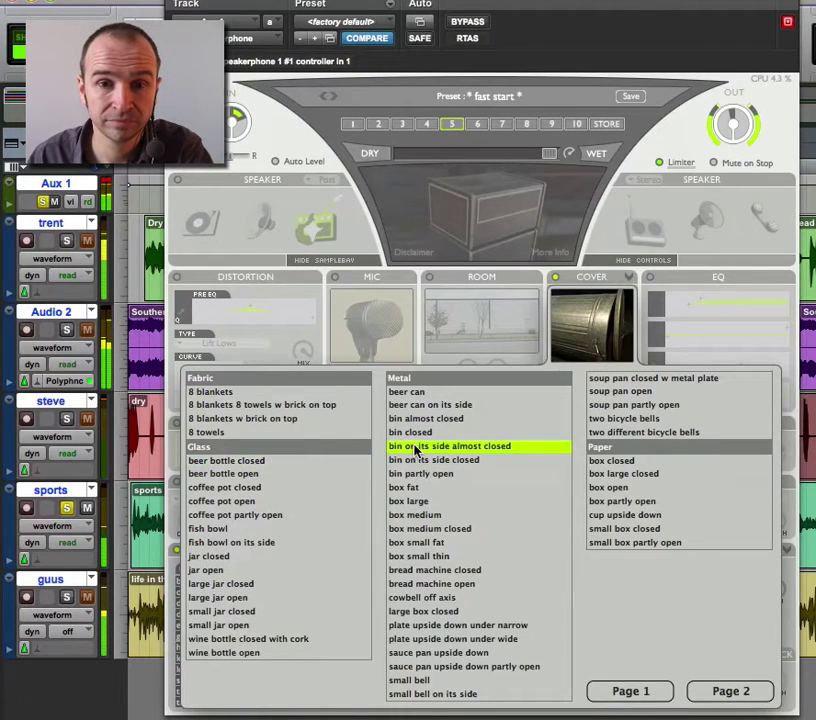
left_click(628, 515)
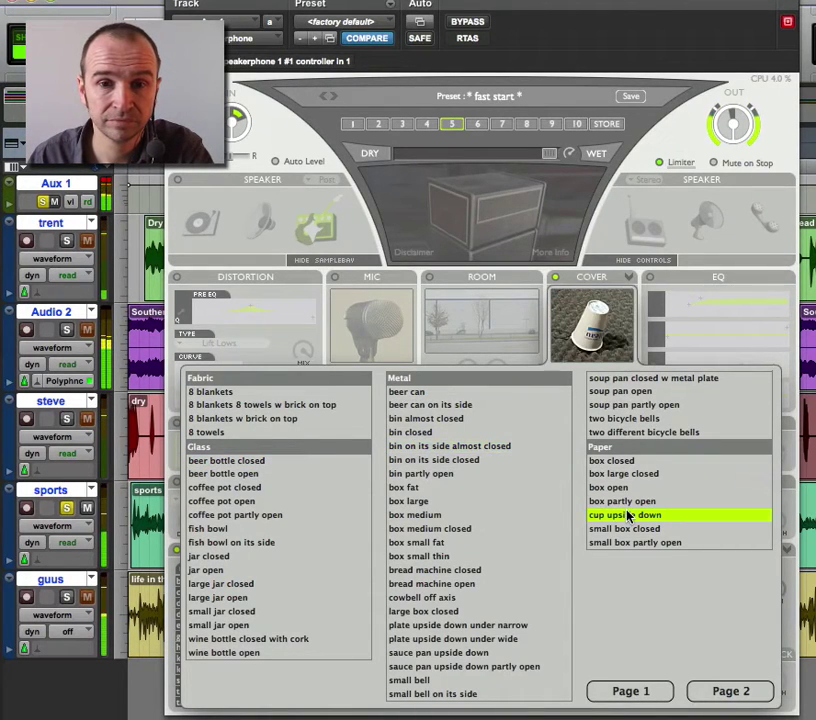
left_click(750, 691)
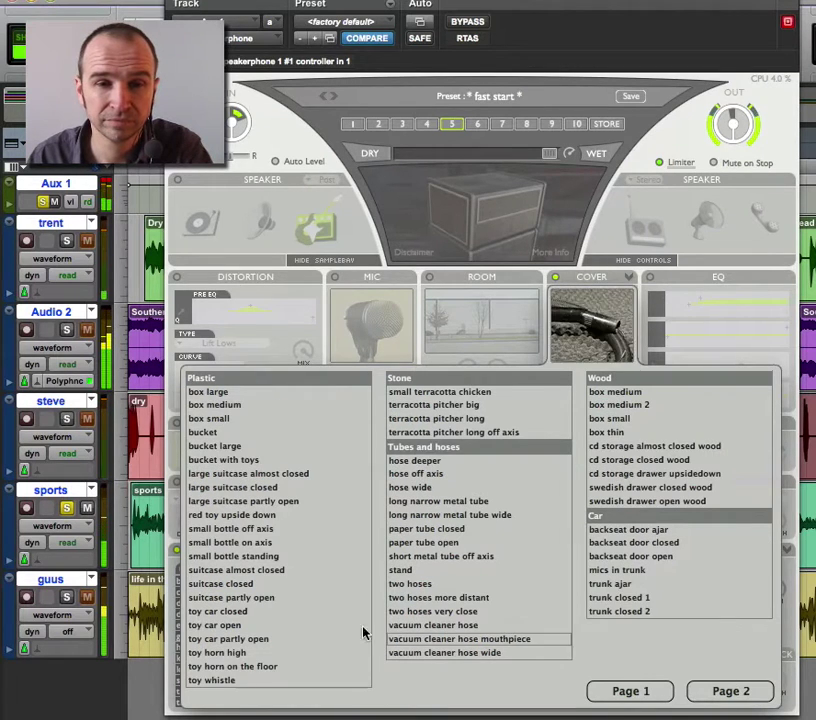
left_click(238, 530)
left_click(238, 501)
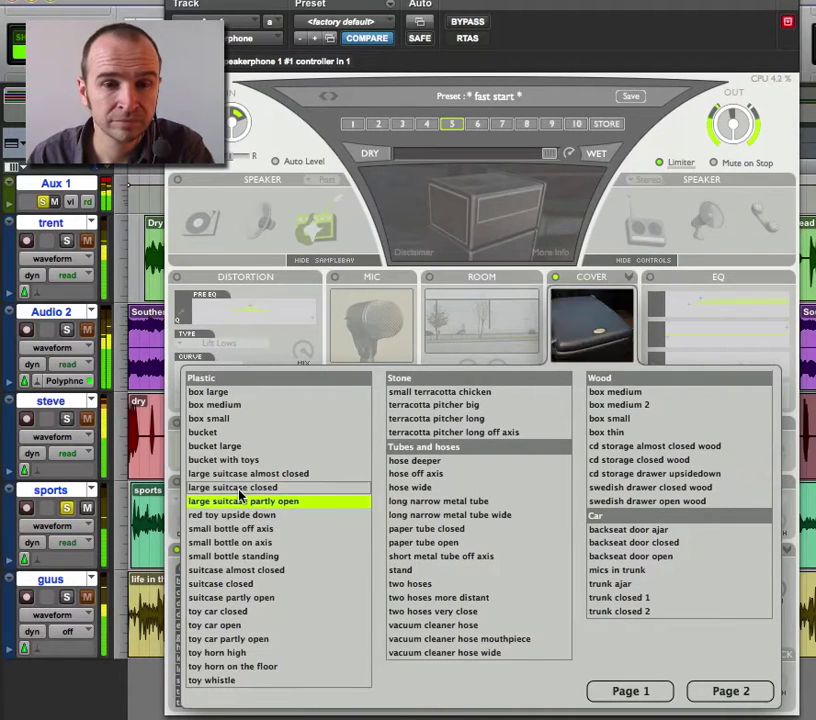
left_click(240, 488)
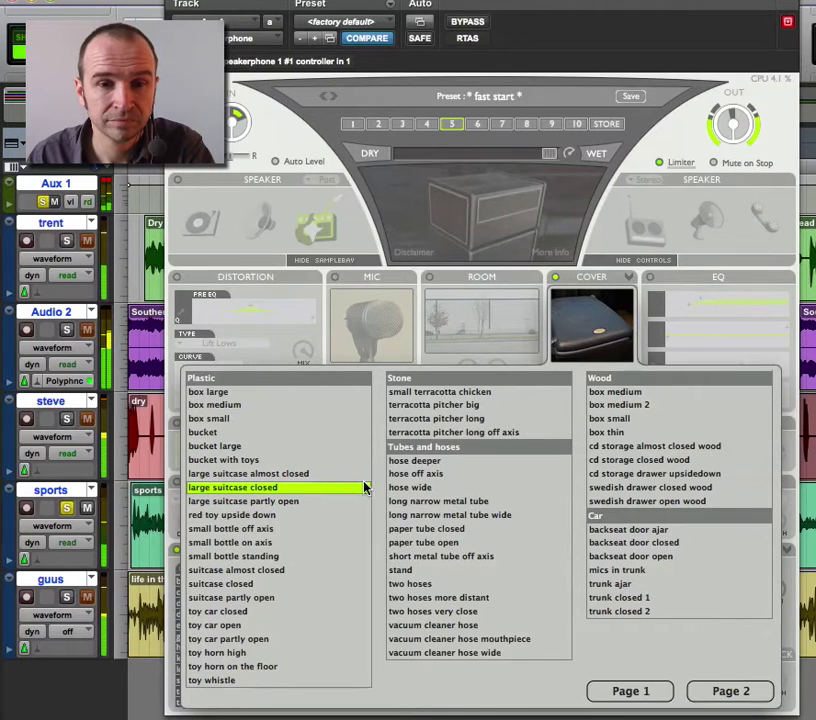
- Audition the tube and hose covers, including short metal tube off axis, vacuum cleaner hose and two hoses more distant
left_click(428, 503)
left_click(428, 529)
left_click(430, 556)
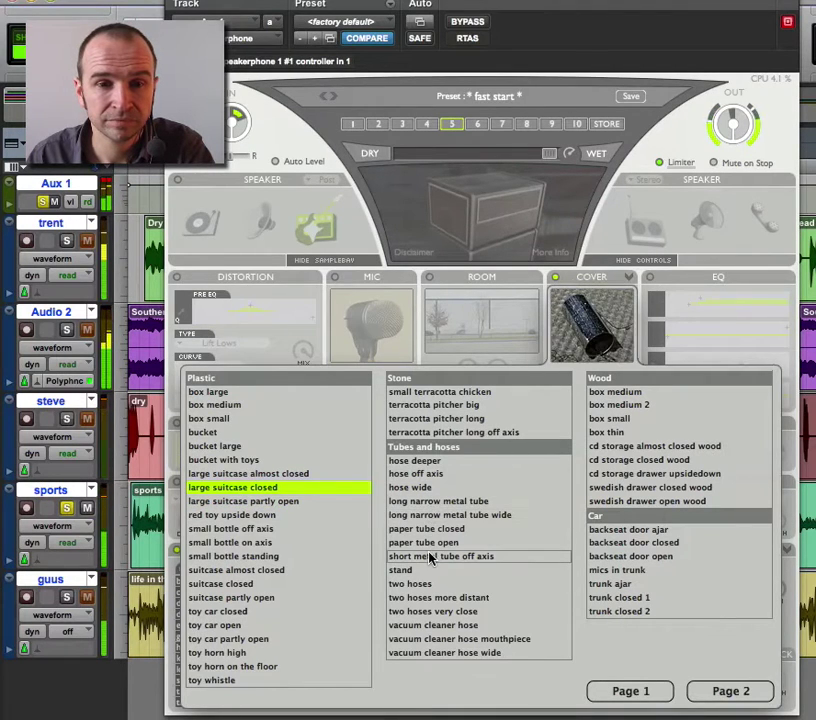
left_click(436, 611)
left_click(443, 639)
left_click(443, 626)
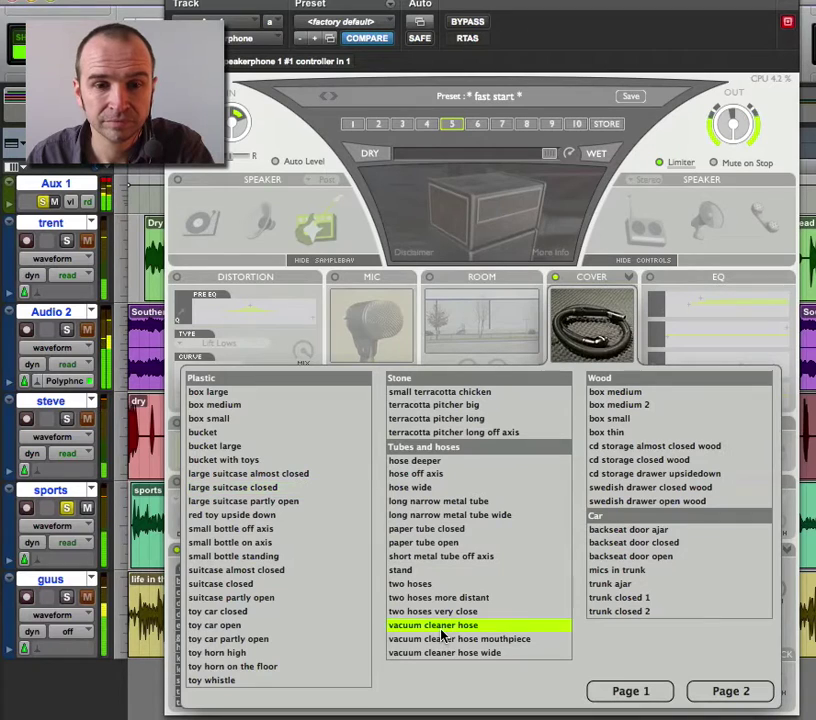
left_click(440, 598)
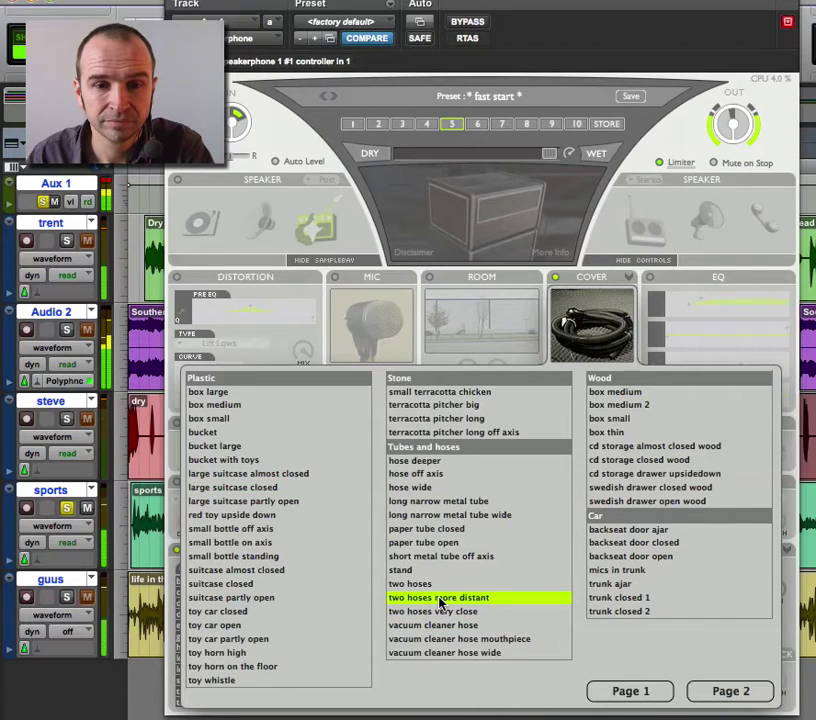
- Audition the swedish drawer open and closed wood covers, and choose the wine bottle open cover
left_click(658, 502)
left_click(656, 489)
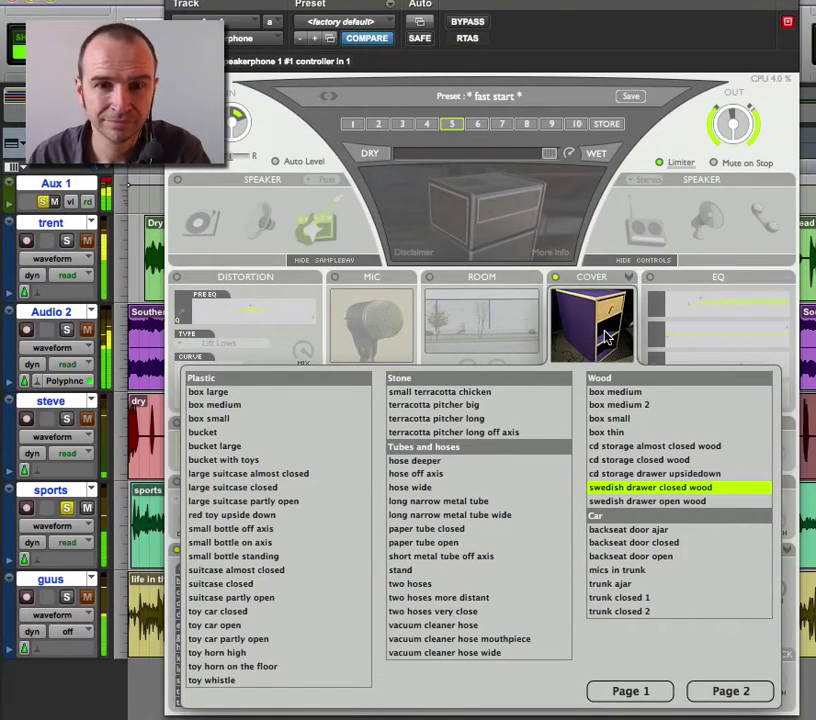
left_click(623, 690)
left_click(242, 652)
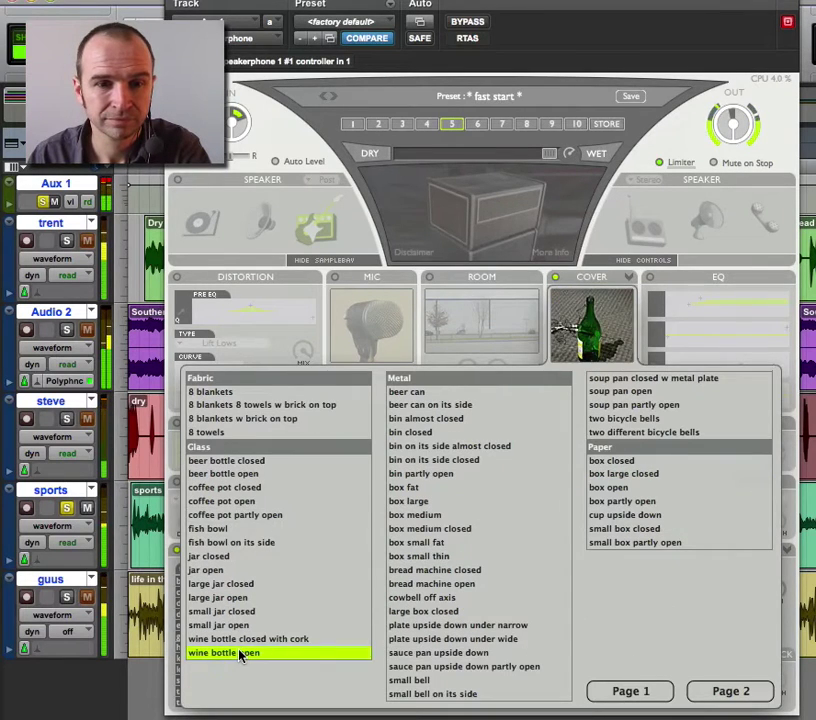
left_click(591, 325)
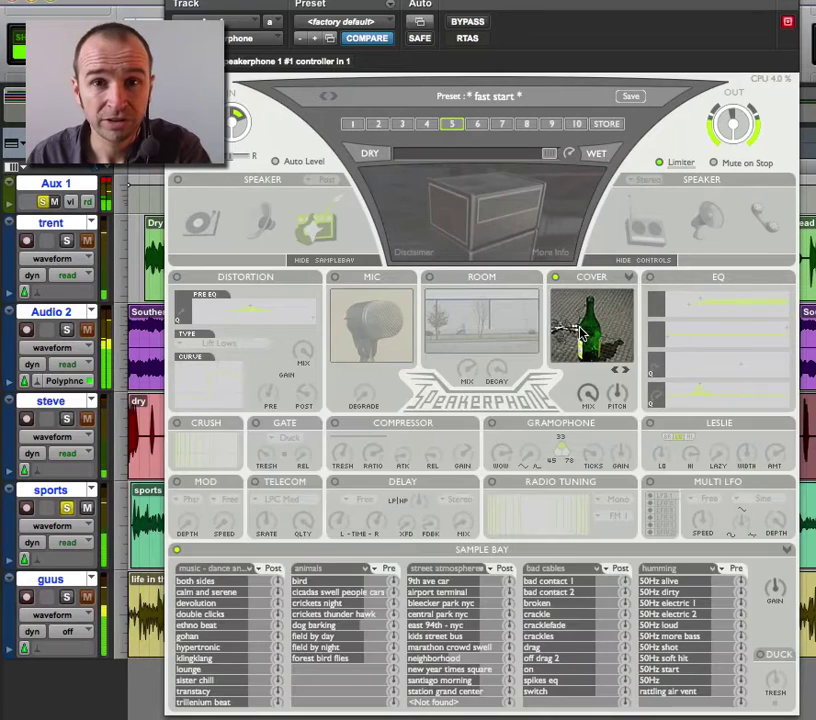
- Sweep the wine bottle cover's pitch up and down during playback, and disable the cover section
left_click_drag(617, 395, 743, 393)
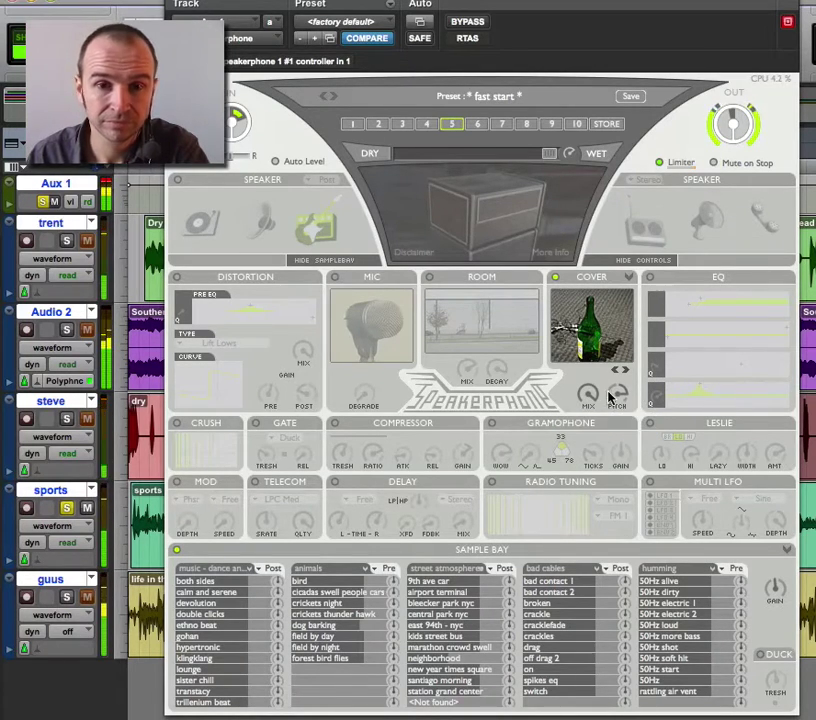
left_click_drag(624, 397, 480, 420)
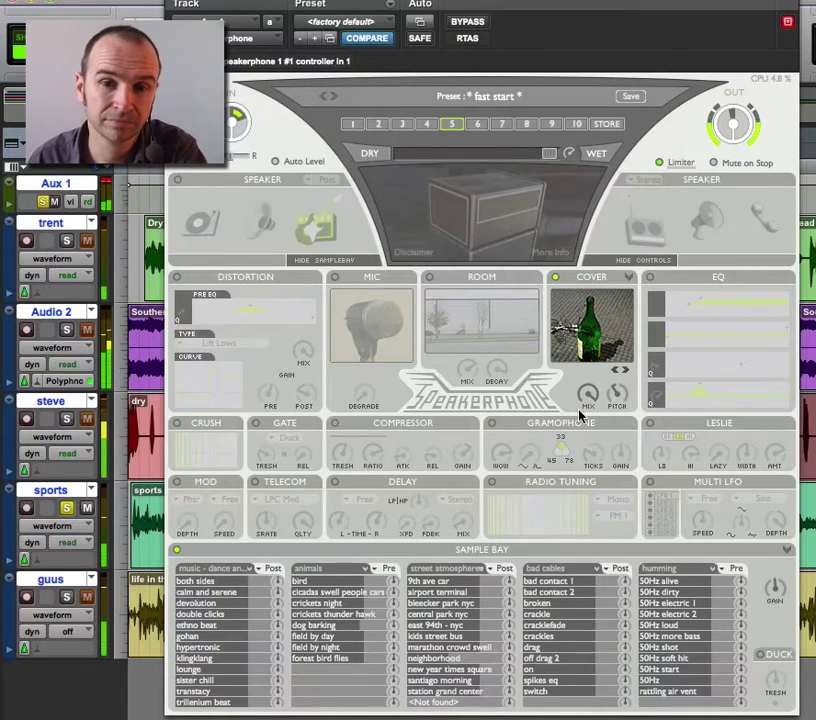
left_click(556, 280)
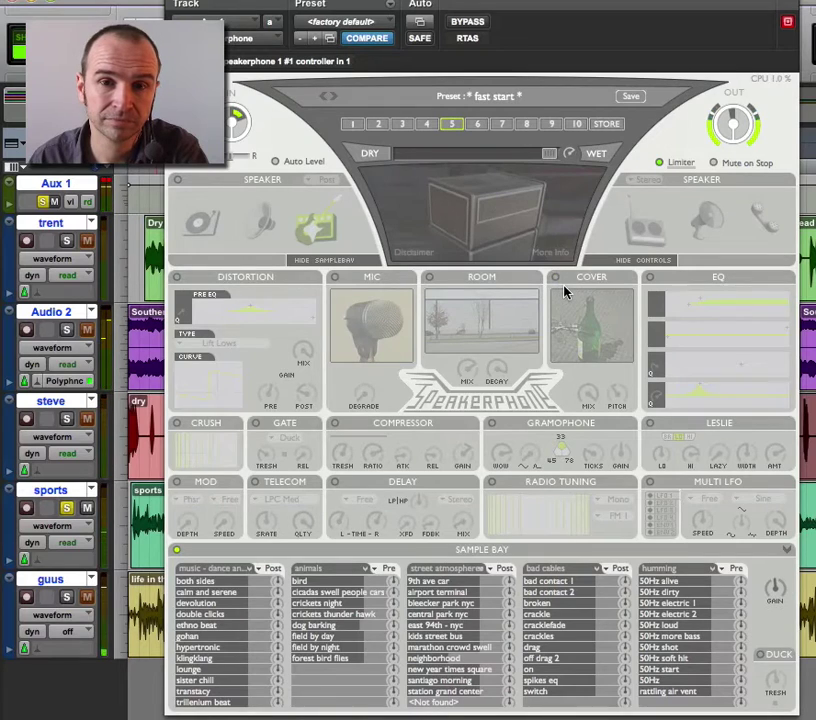
- Recall snapshot 6, set the telecom codec to Liquid degradation, and lower its connection quality while sports plays
left_click(475, 123)
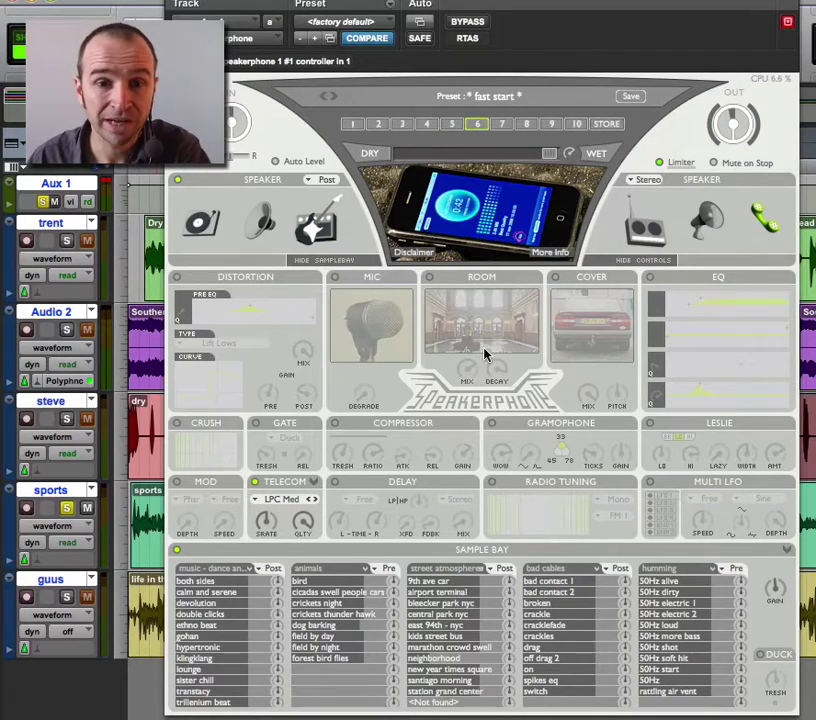
left_click(293, 500)
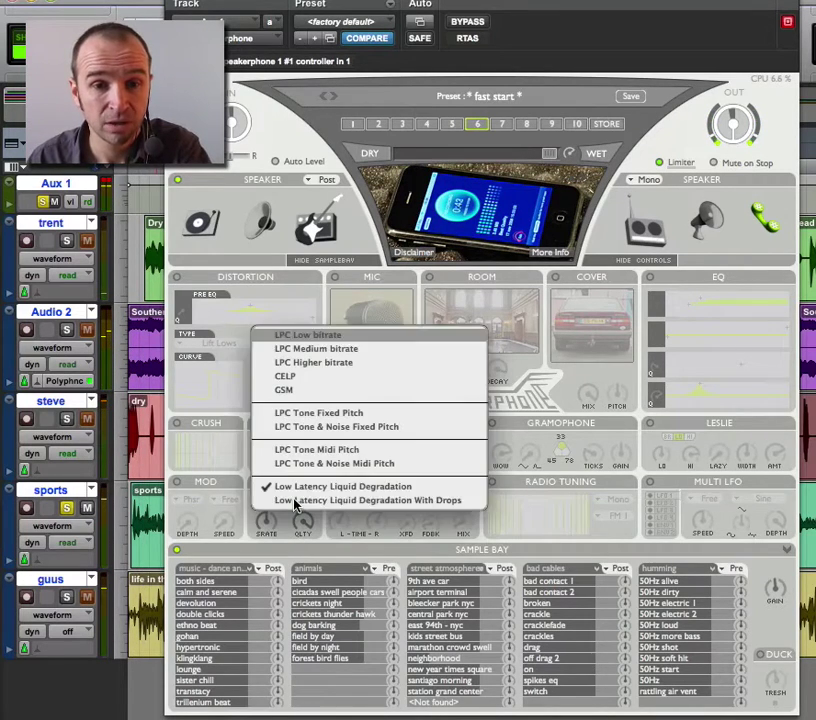
left_click(295, 501)
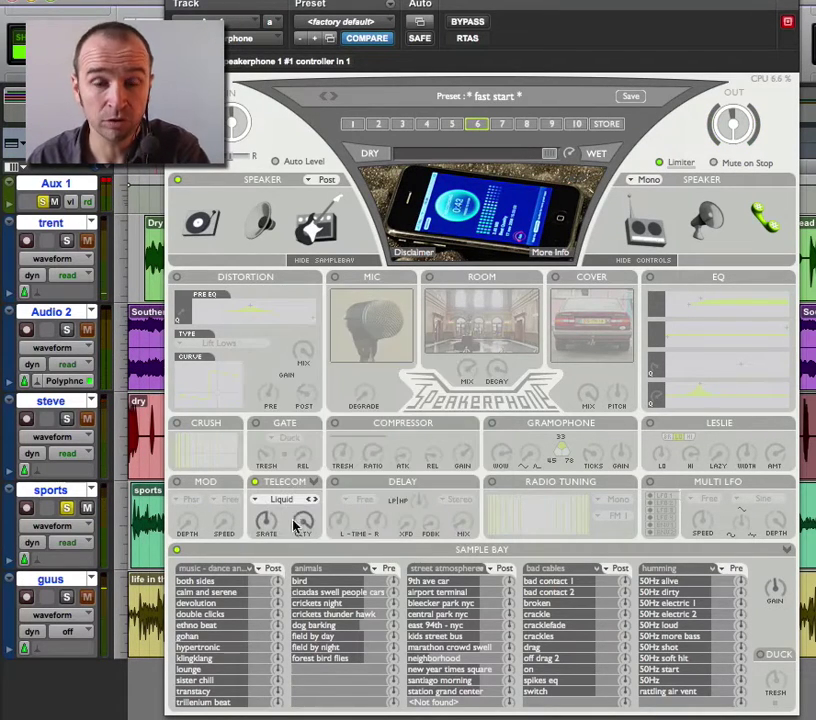
mouse_move(309, 534)
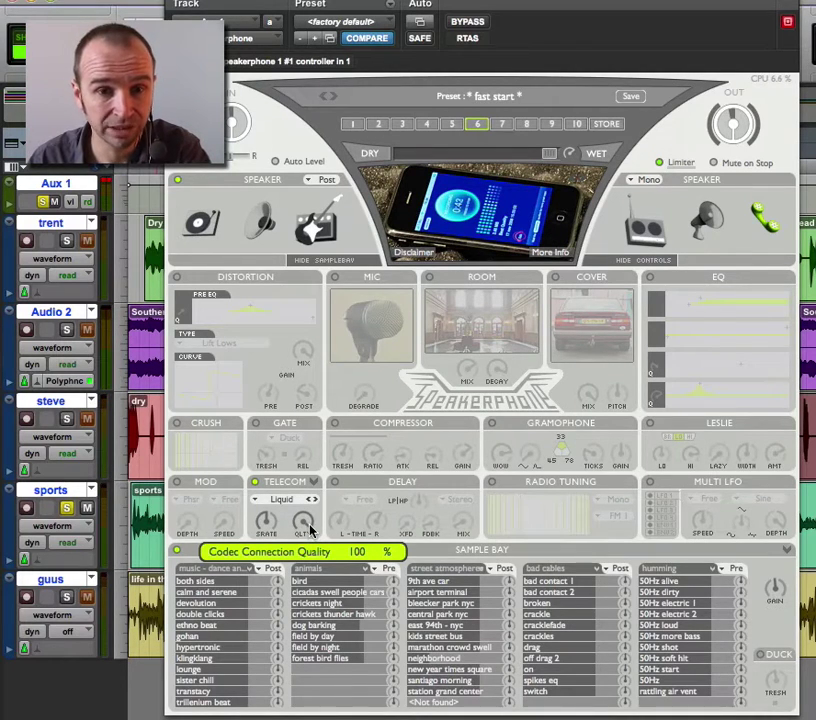
left_click_drag(309, 530, 21, 580)
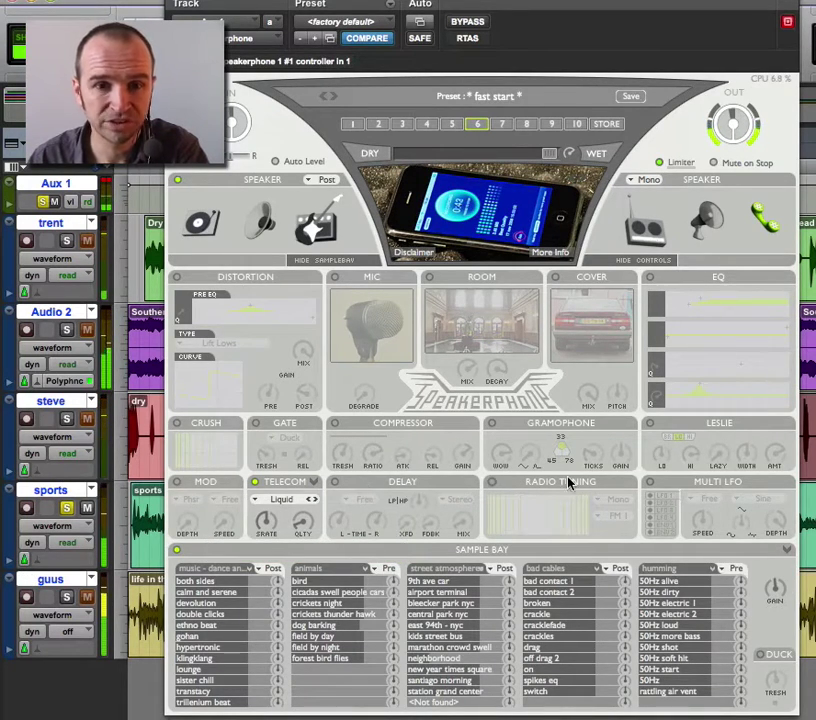
- Enable the Leslie section, and on snapshot 8 choose the Leslie speaker mic lo 0.1 m horn on axis
left_click(651, 425)
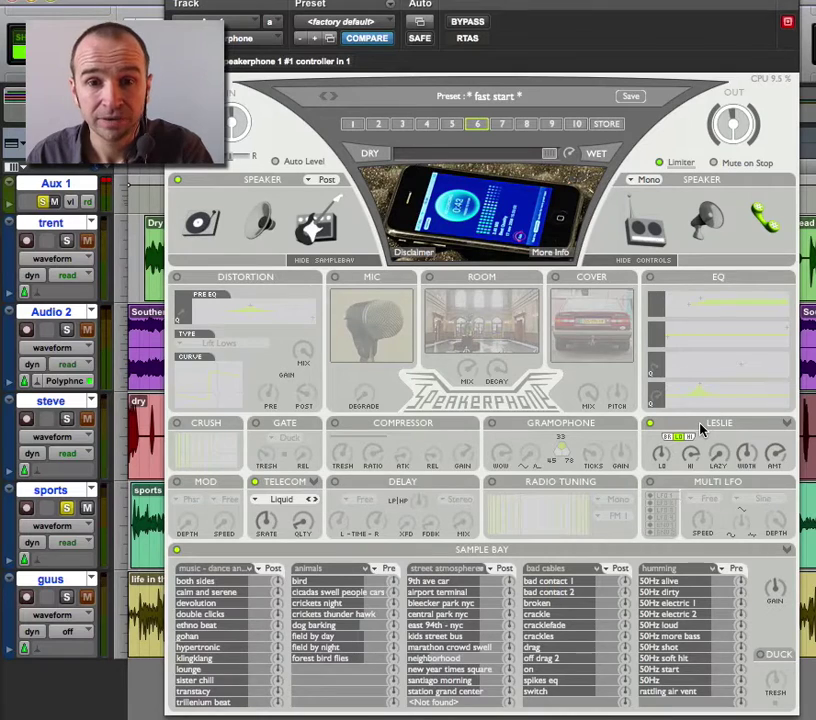
left_click(528, 125)
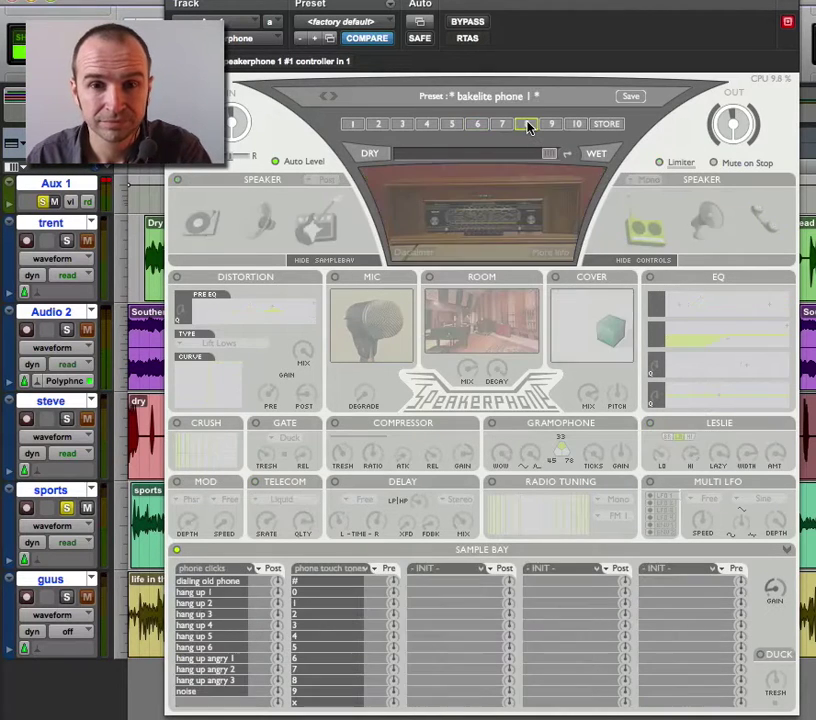
left_click(321, 226)
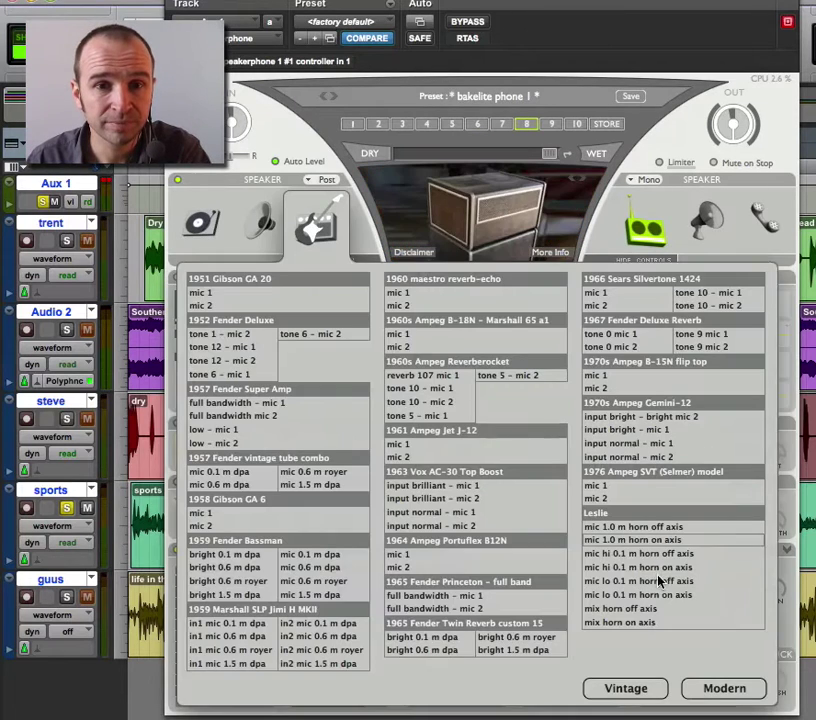
left_click(655, 595)
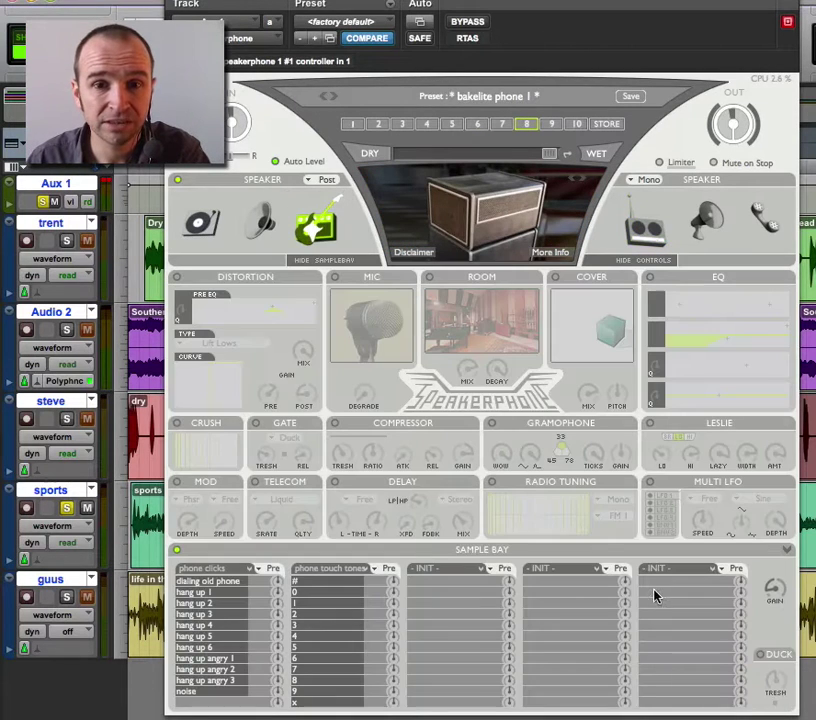
- Solo Audio 2 and enable the room with Recording Studio Live Space at a reduced mix
left_click(67, 331)
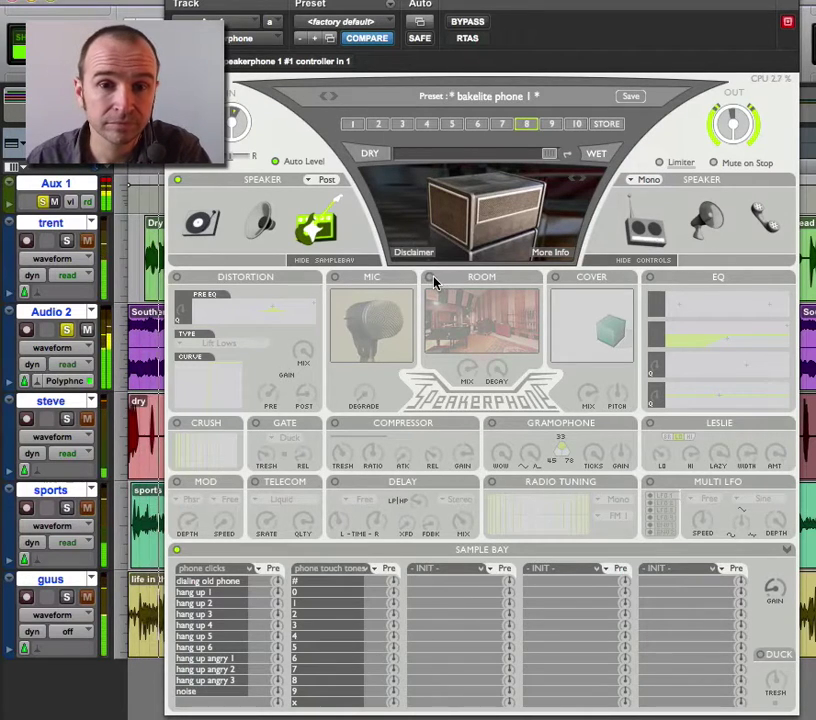
left_click(431, 277)
left_click_drag(466, 368, 358, 385)
left_click(480, 320)
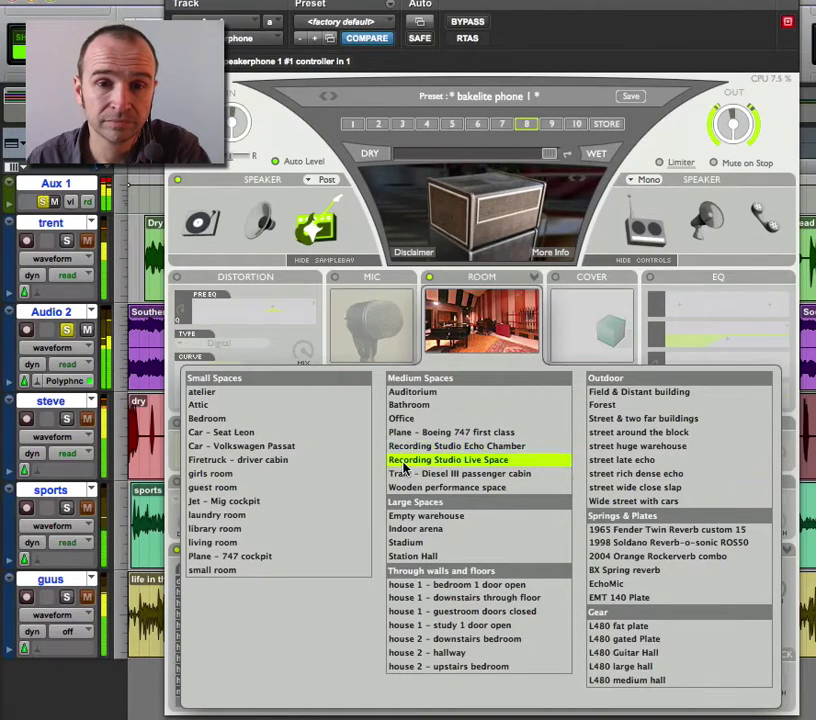
left_click(430, 461)
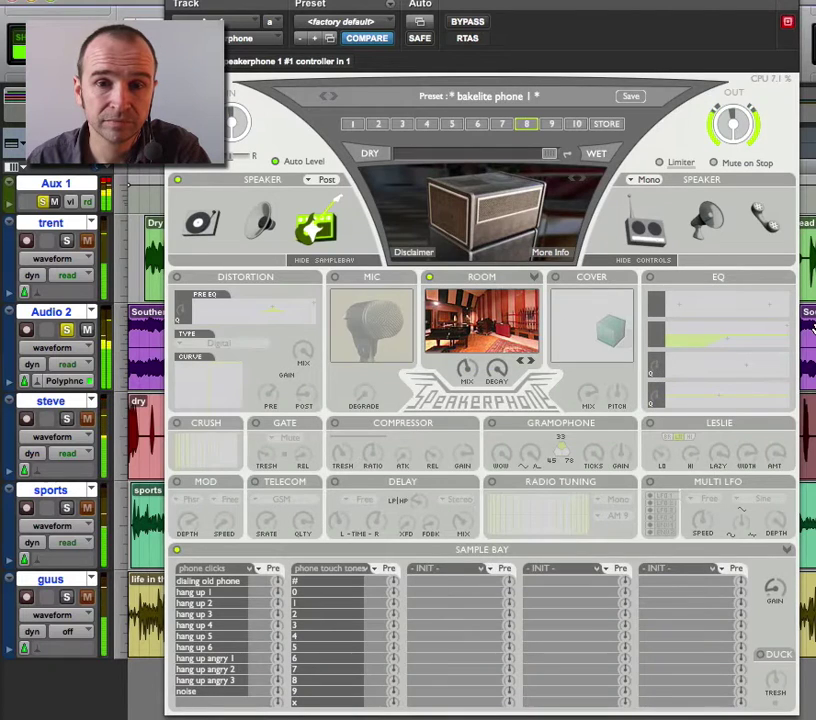
left_click_drag(456, 369, 456, 372)
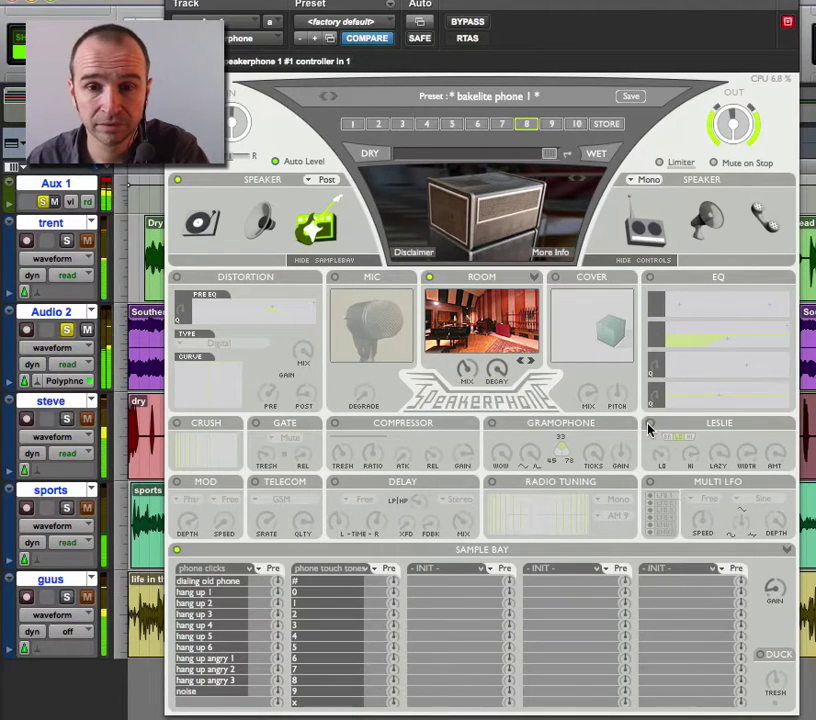
- Enable the Leslie section on snapshot 8, raise its width, and switch the rotation speed to HI
left_click(648, 427)
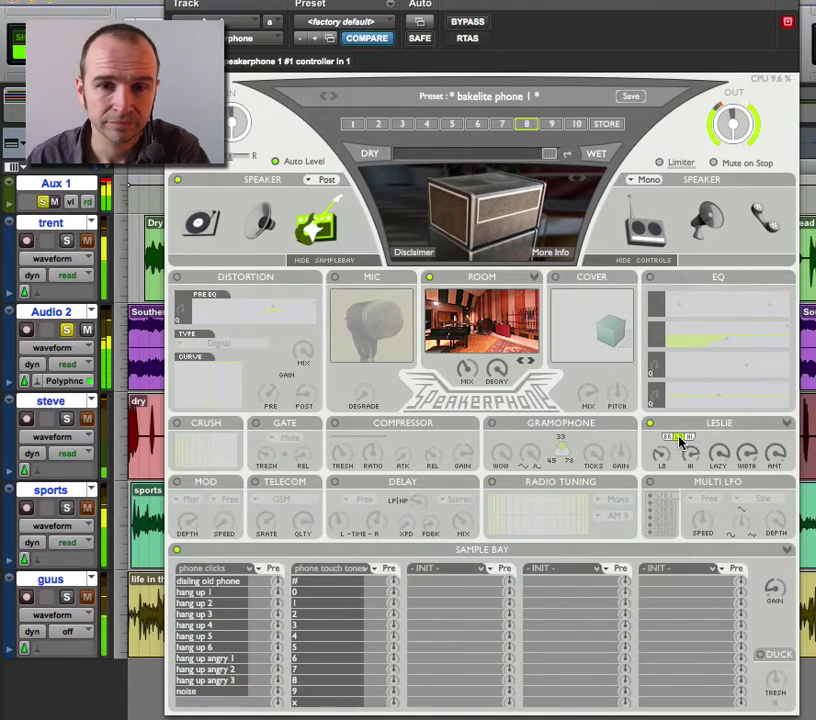
left_click_drag(753, 457, 801, 455)
mouse_move(808, 455)
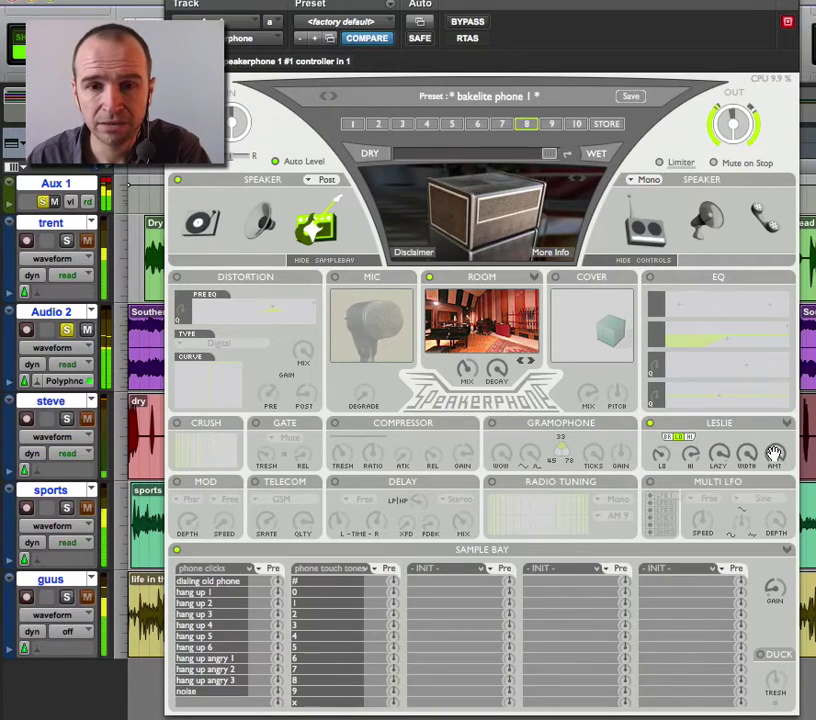
left_click(692, 438)
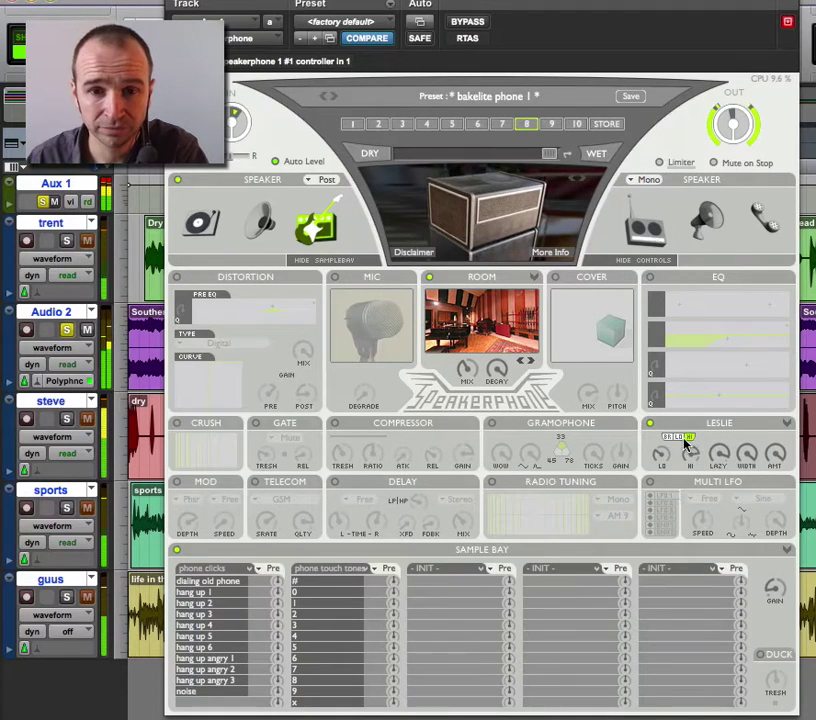
- Compare the sound with and without the Leslie section, leaving the Leslie switched off
left_click(652, 427)
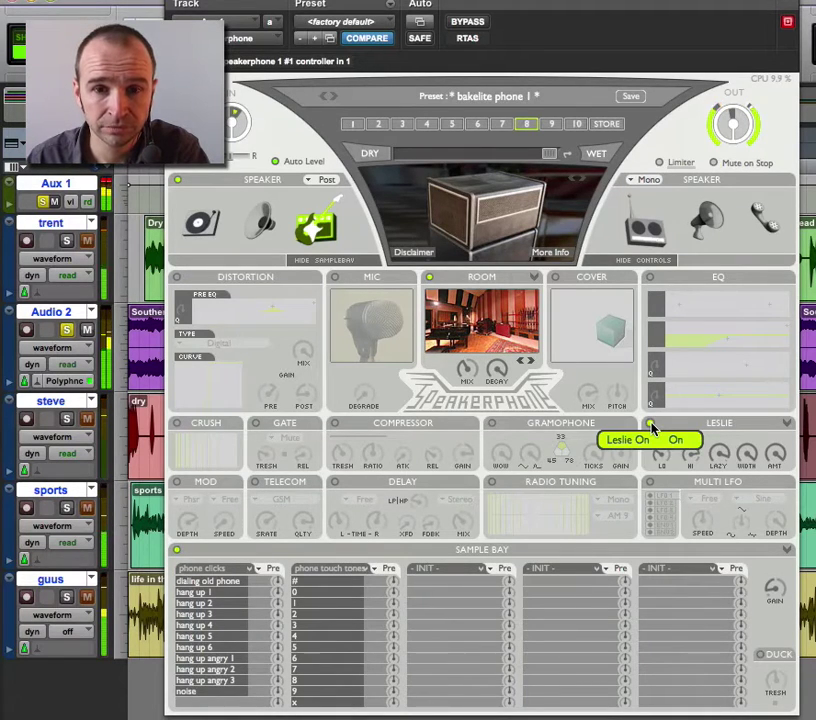
left_click(652, 427)
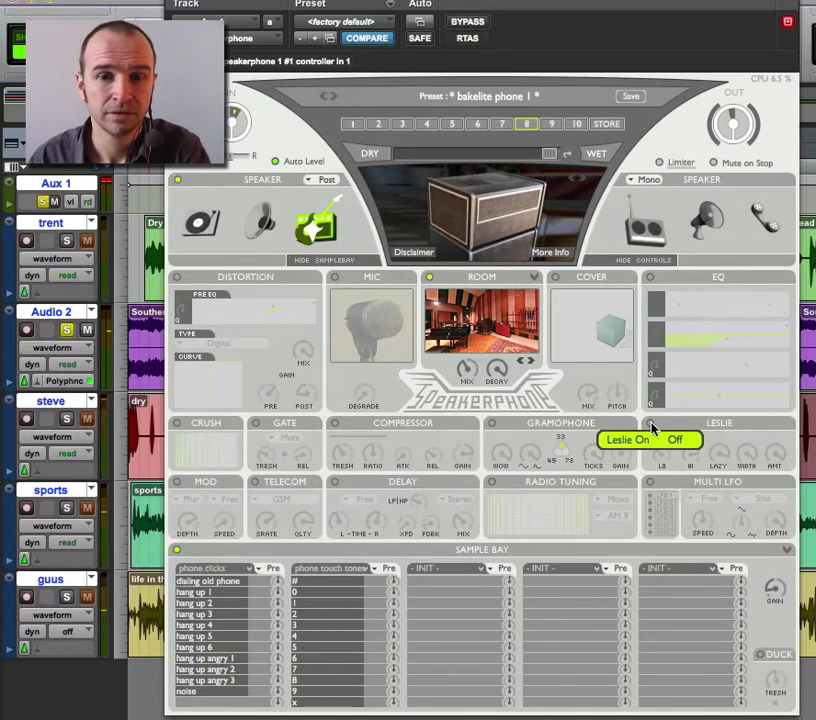
- Enable the Multi LFO and Gramophone sections, and connect LFO 1 to the gramophone's wow control
left_click(648, 486)
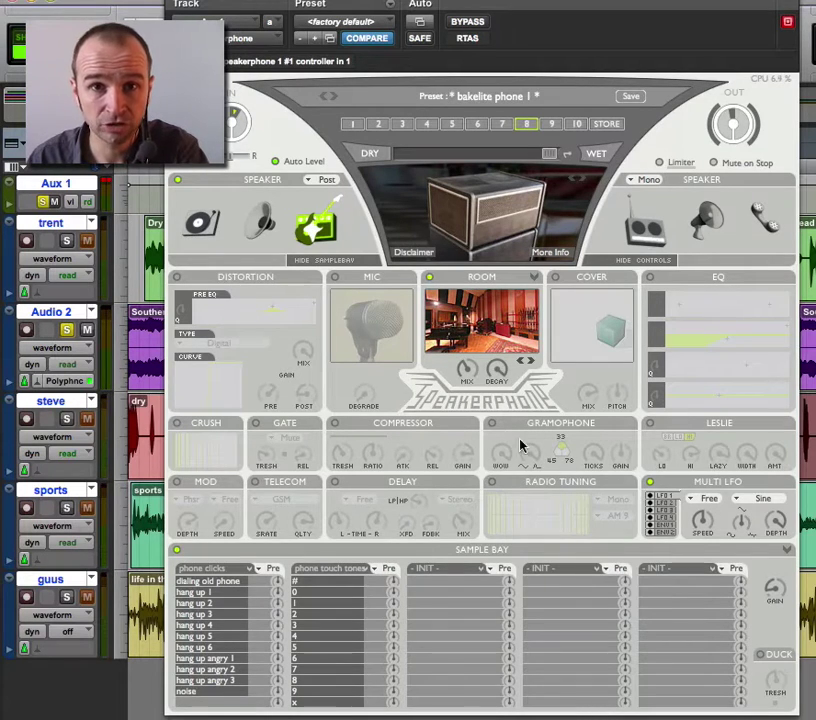
left_click(491, 423)
left_click_drag(652, 499, 500, 452)
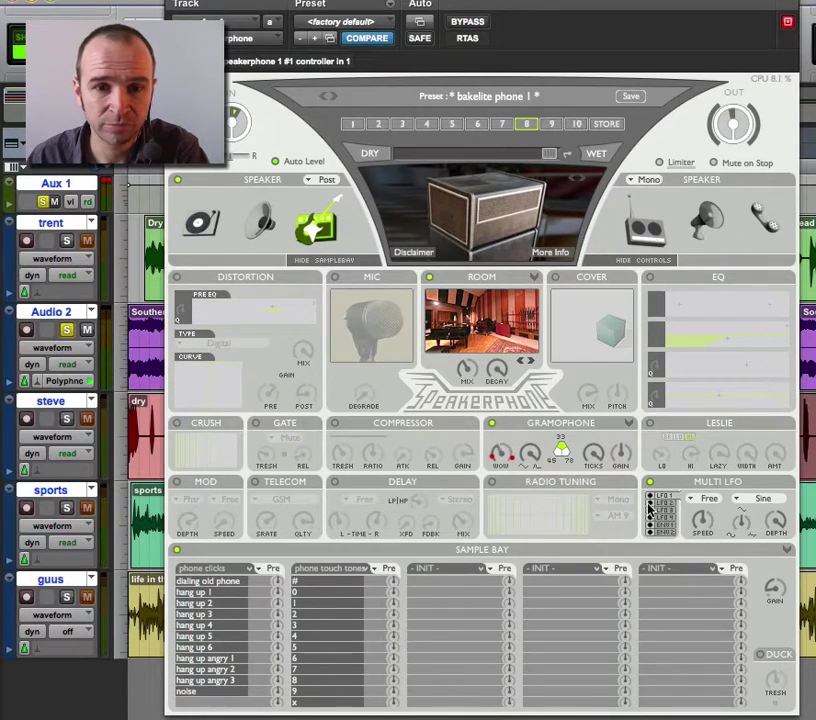
- Connect another LFO to the Crush section's horizontal parameter, and narrow its modulation range by lowering the upper limit
left_click_drag(651, 510, 205, 448)
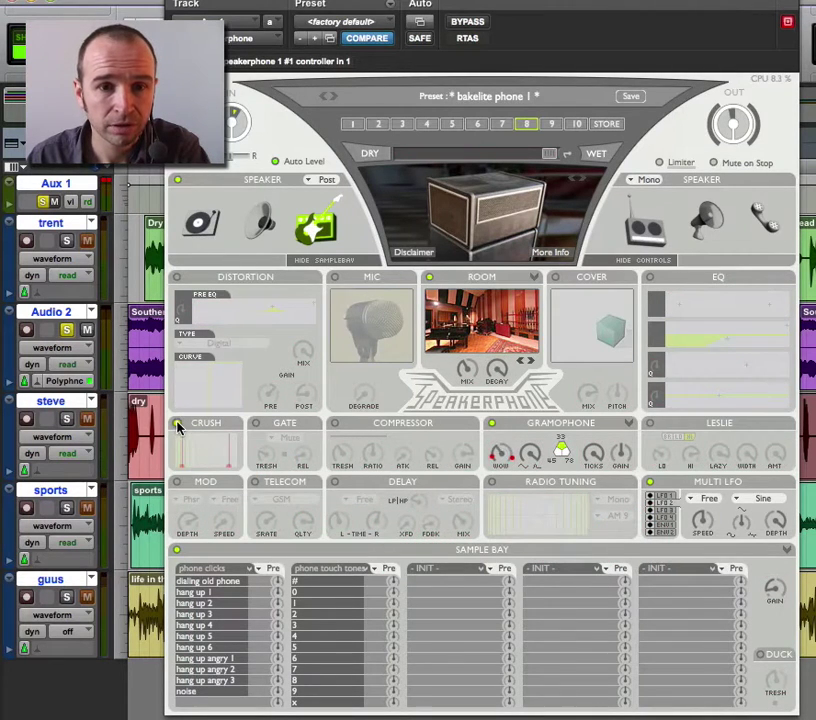
left_click(209, 446)
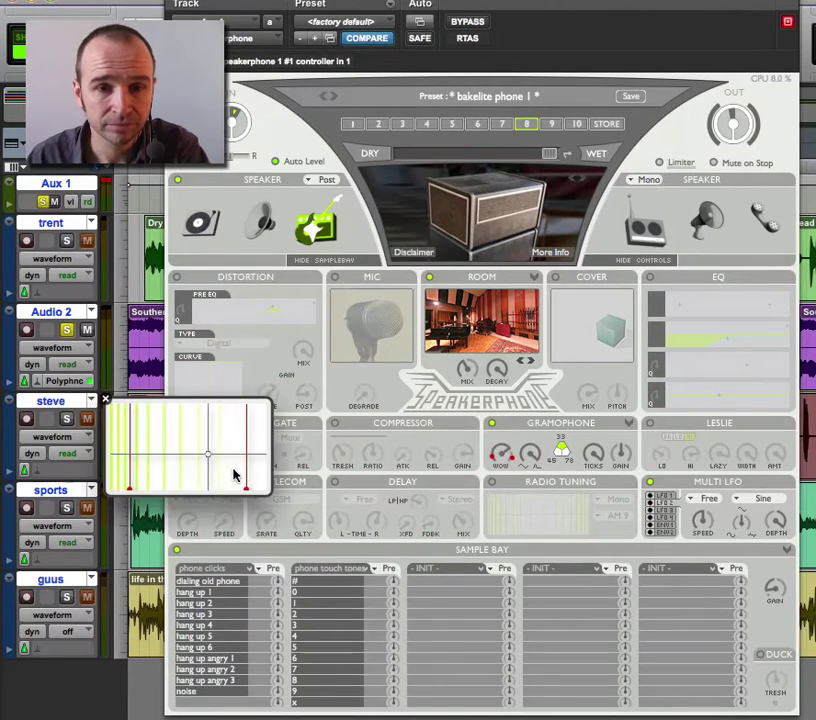
mouse_move(234, 476)
left_mouse_down()
mouse_move(253, 483)
mouse_move(169, 484)
left_mouse_up()
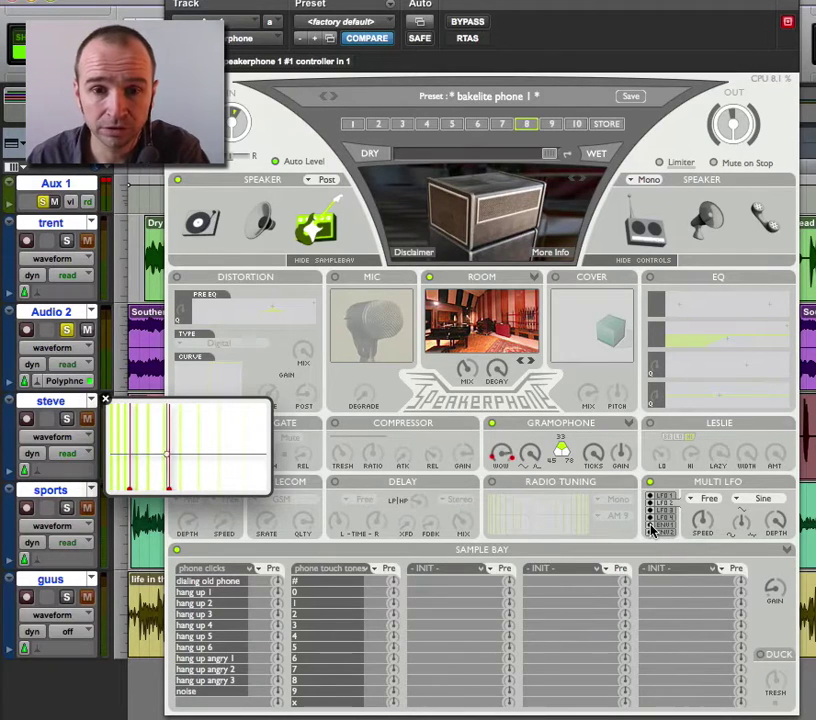
- Try to connect Envelope Follower 1 to the SampleBay Main Volume
left_click_drag(651, 530, 779, 596)
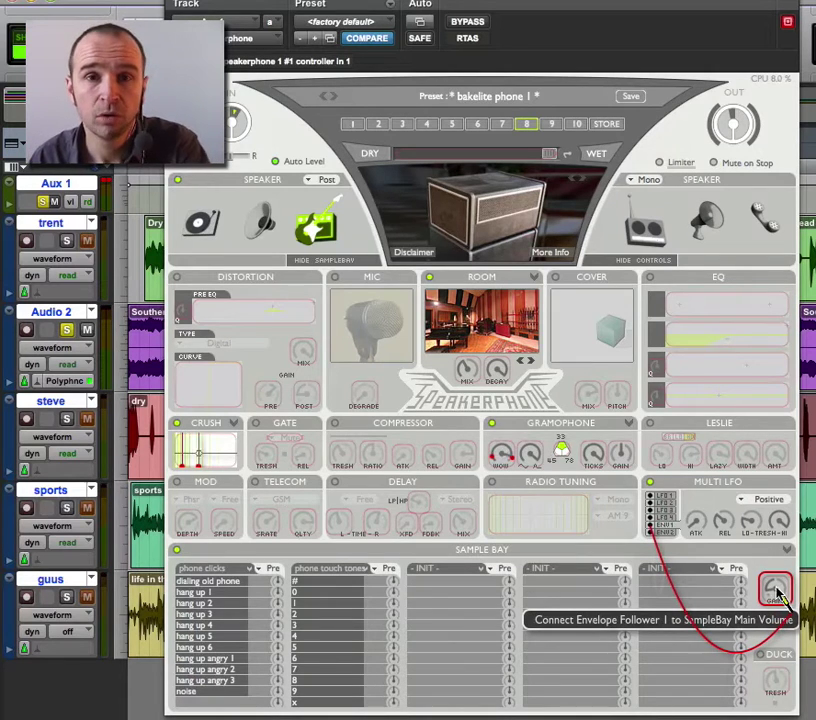
left_click_drag(779, 596, 652, 527)
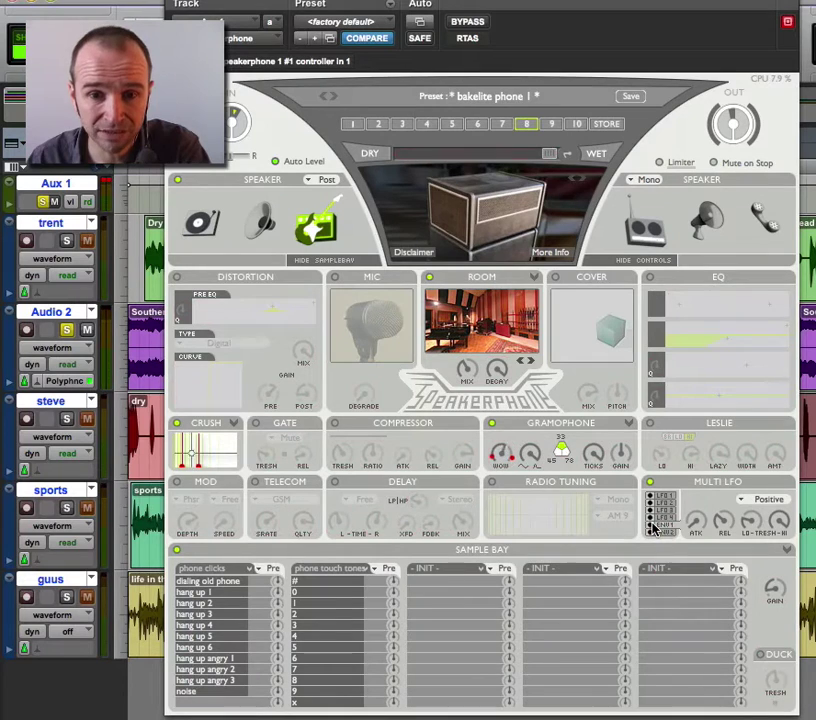
- Browse the silent-place phone call presets and the user presets, and load the user preset "who you are gonna call..."
left_click(492, 99)
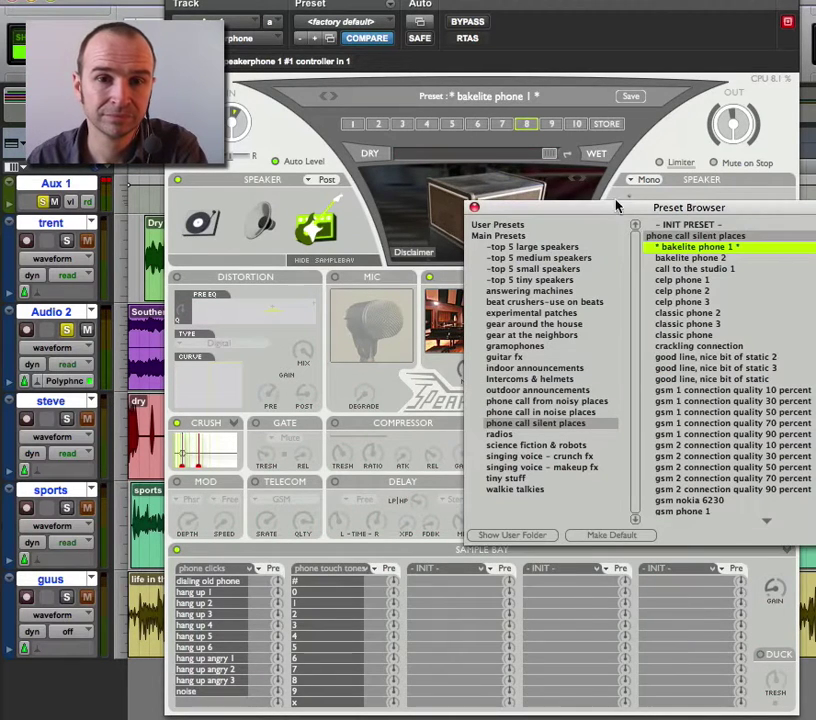
scroll(803, 425, "down", 4)
scroll(760, 425, "down", 2)
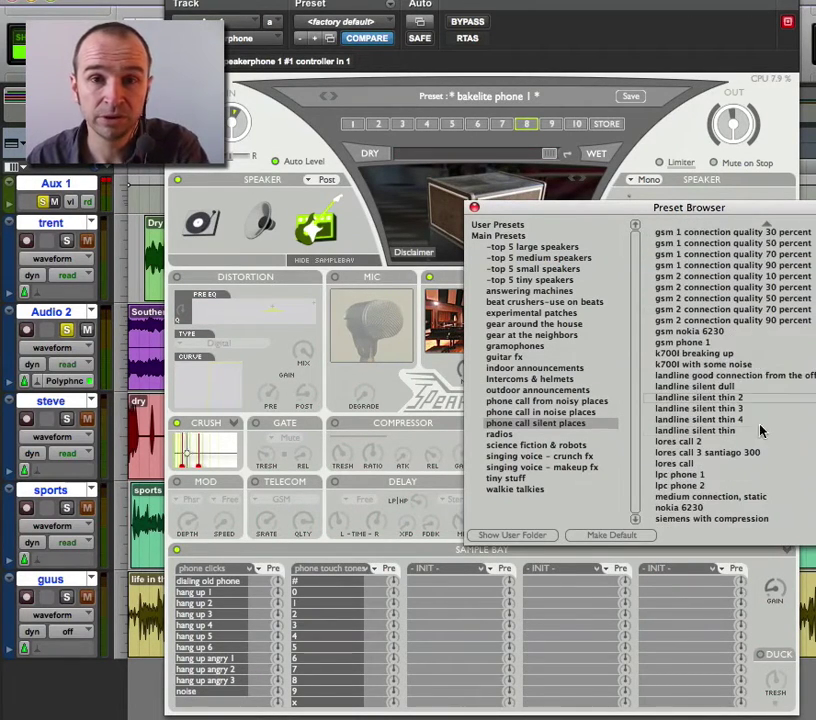
left_click(527, 225)
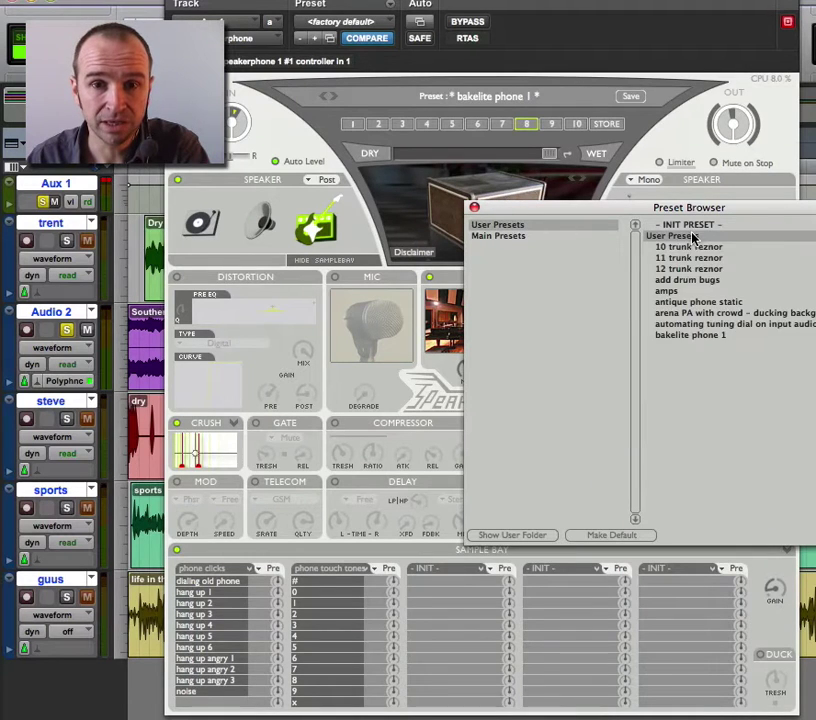
scroll(745, 488, "down", 7)
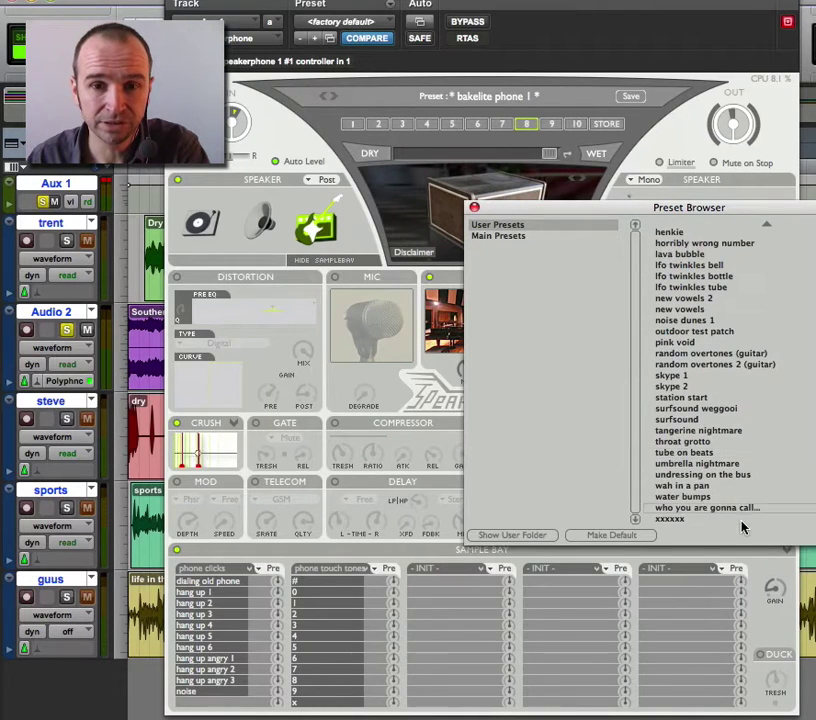
left_click(738, 508)
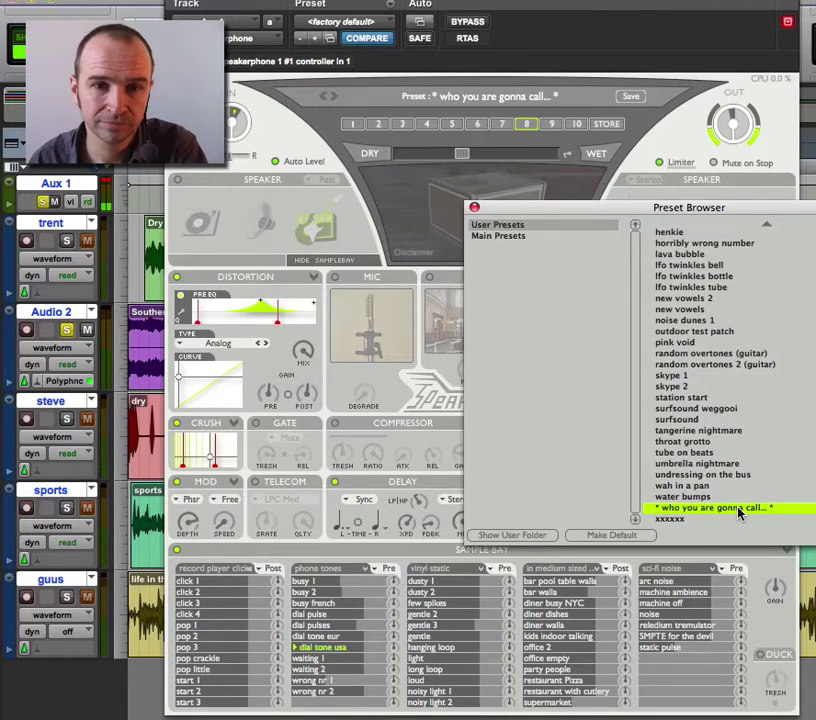
- Move the Preset Browser clear of the snapshot area and load the user preset "surfsound"
scroll(774, 453, "up", 5)
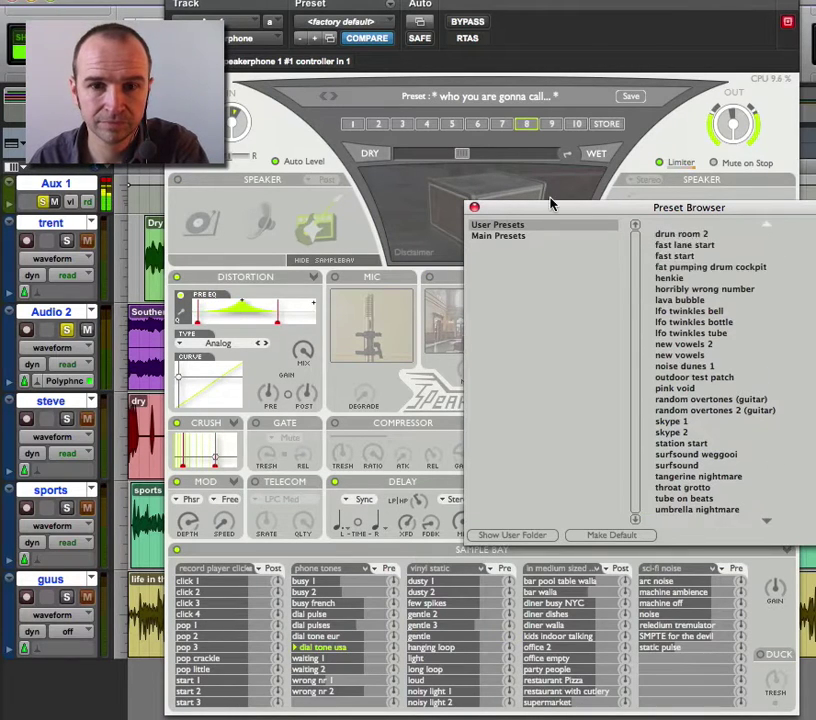
left_click_drag(578, 195, 736, 125)
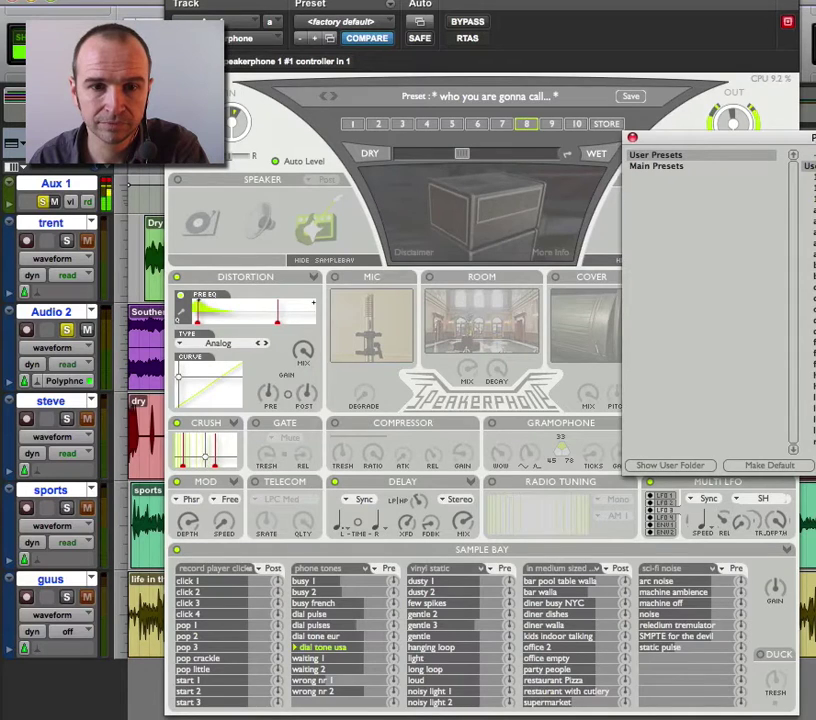
left_click_drag(790, 138, 719, 127)
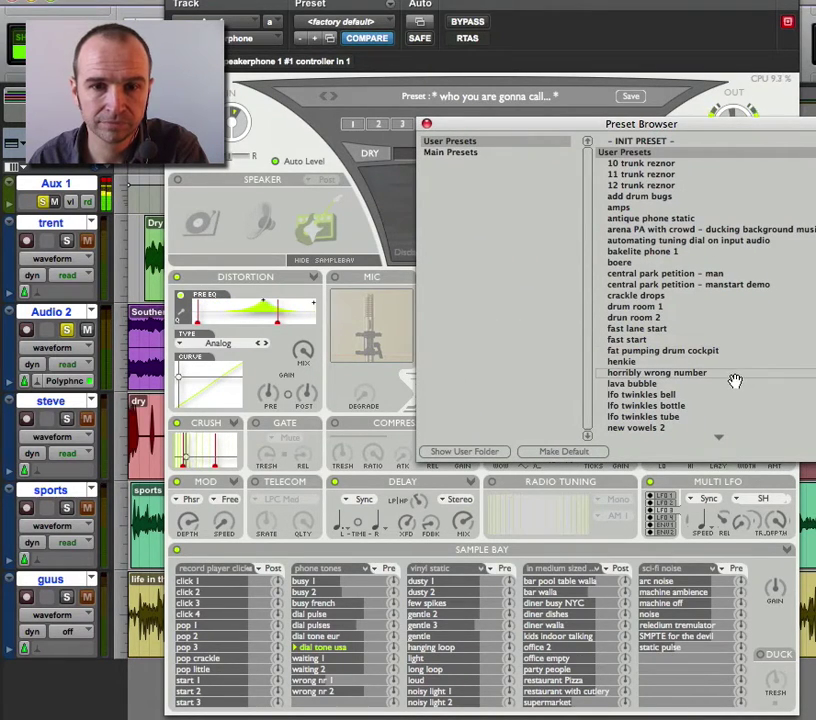
scroll(735, 381, "down", 5)
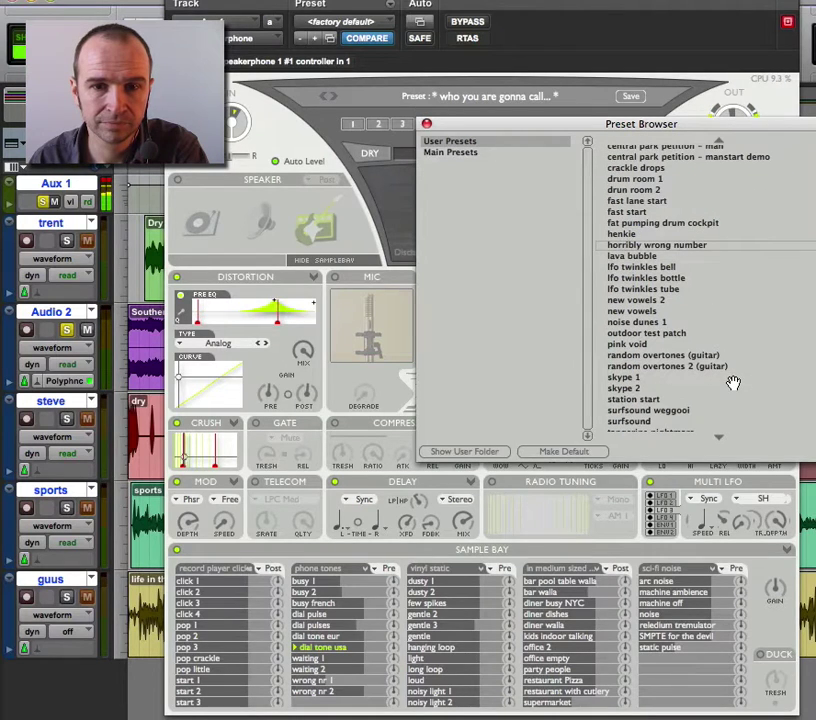
left_click(648, 410)
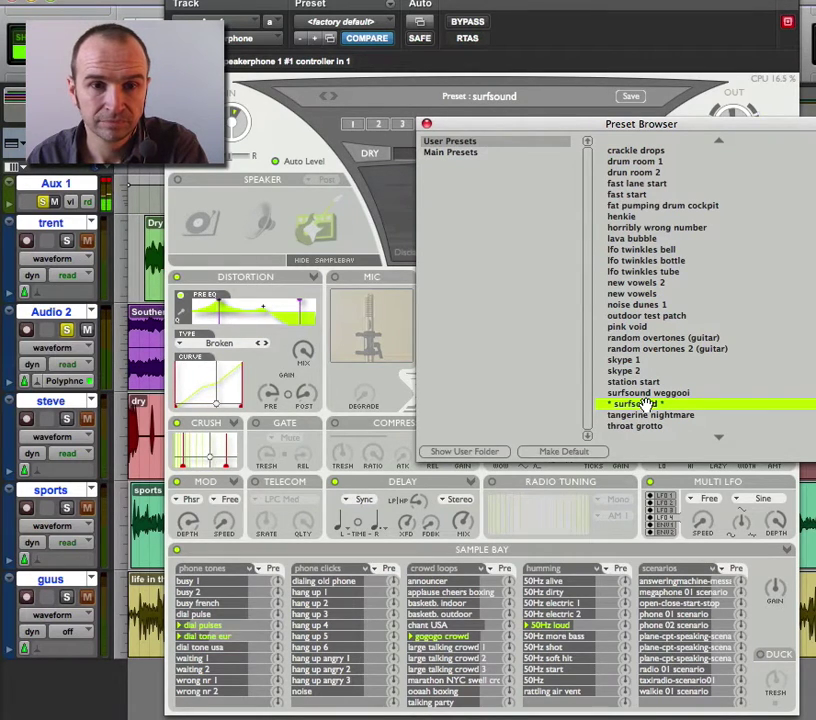
left_click(645, 404)
- Audition the user preset "henkie", and load "horribly wrong number" in its place, closing the Preset Browser
scroll(660, 440, "down", 3)
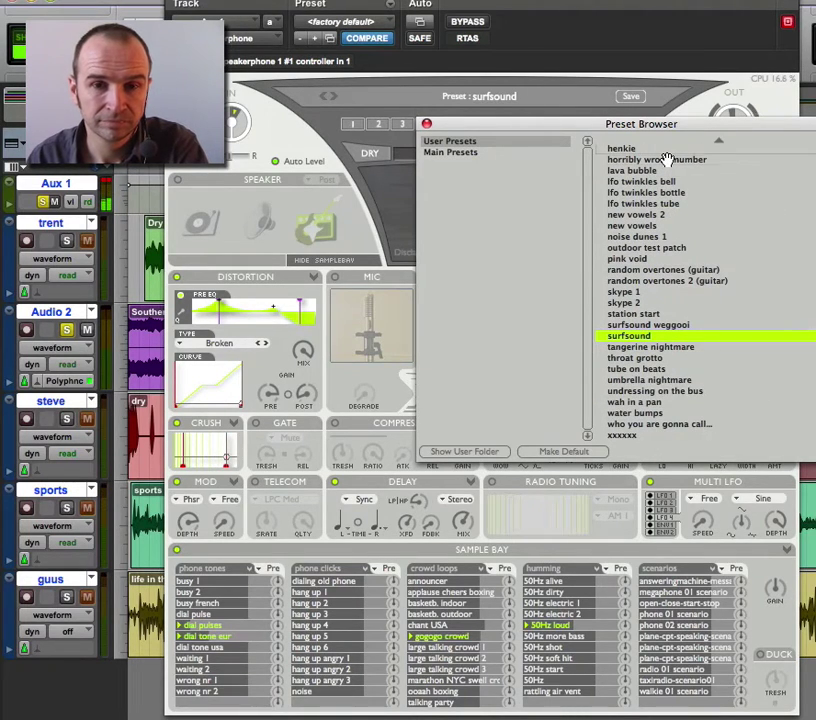
left_click(664, 150)
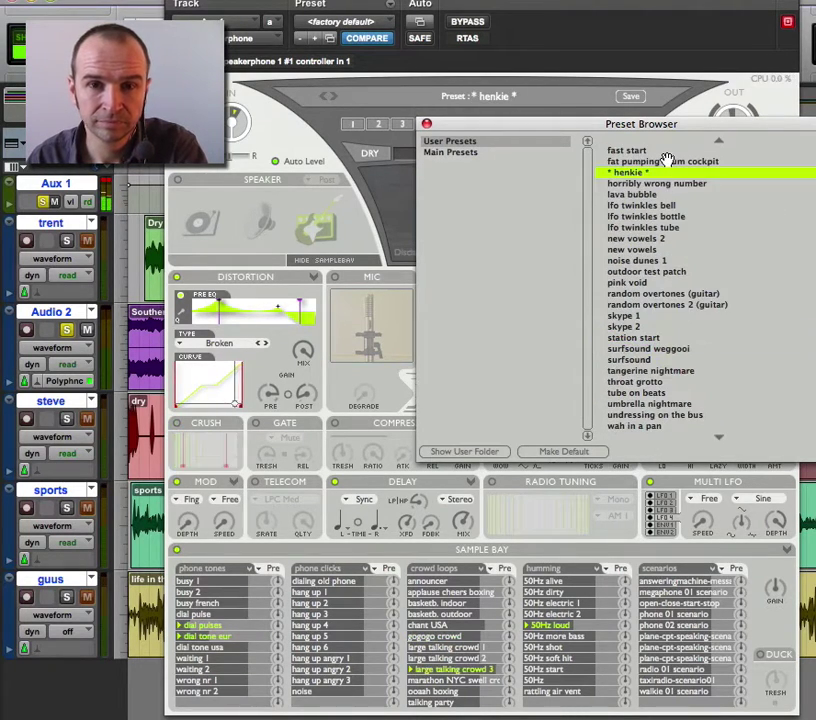
left_click(424, 97)
left_click(494, 100)
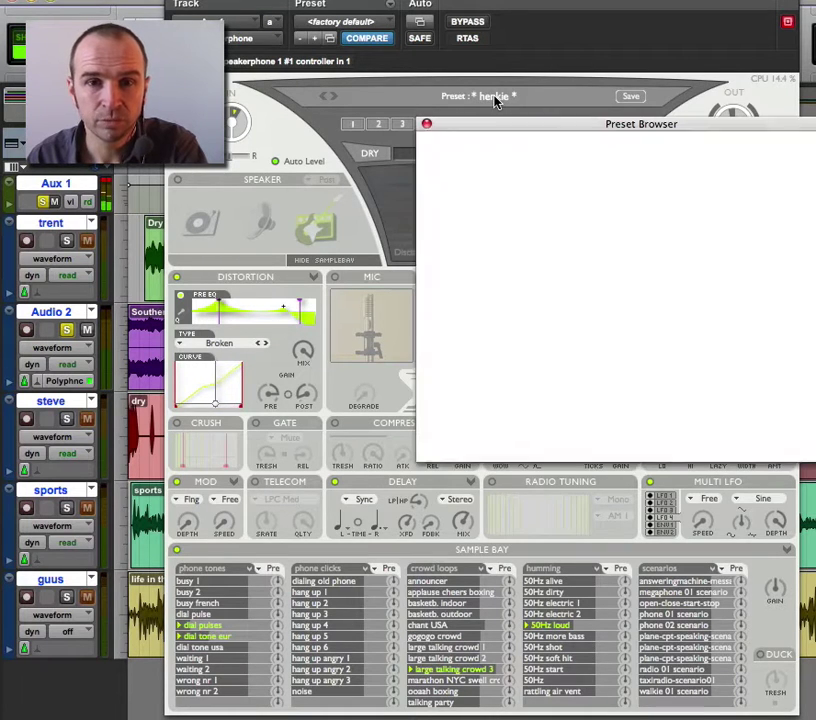
left_click(650, 373)
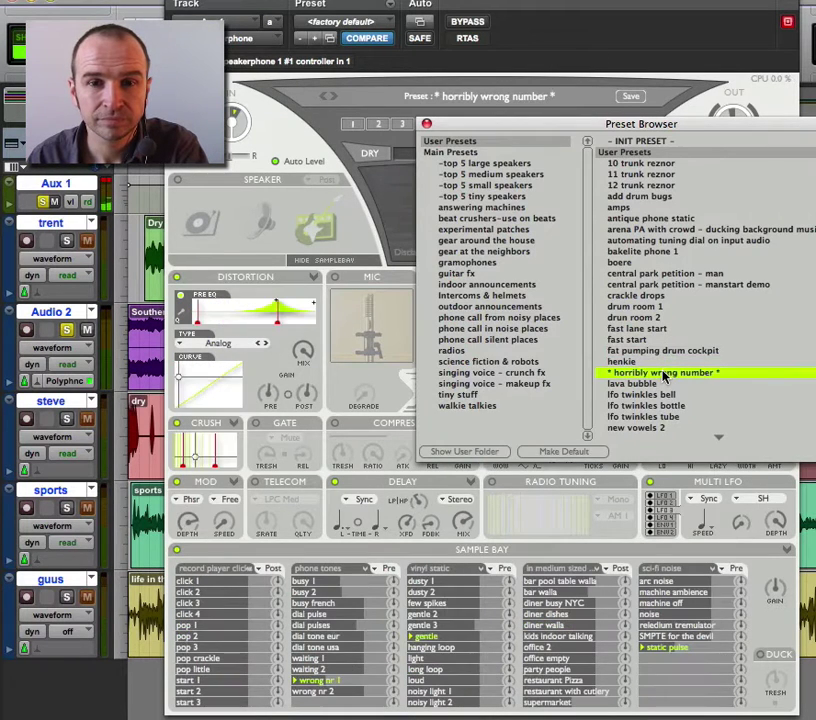
double_click(663, 373)
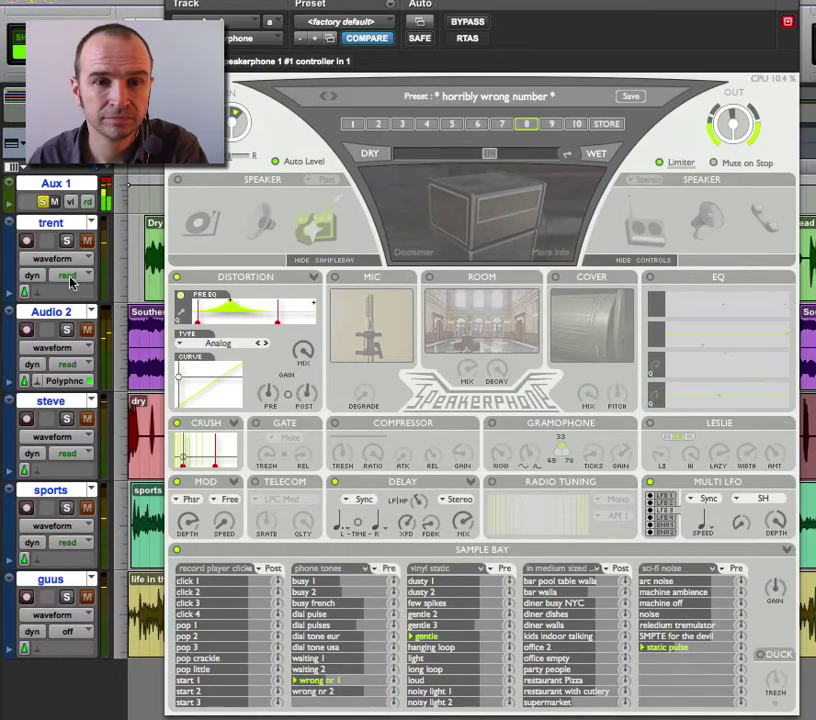
- Solo the trent track and recall snapshot 3
left_click(68, 242)
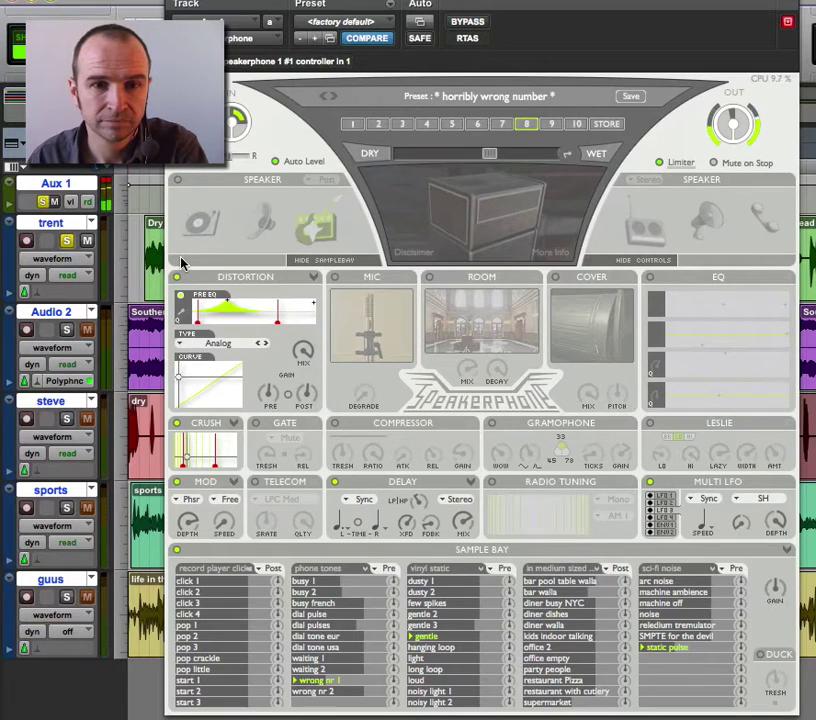
left_click(404, 125)
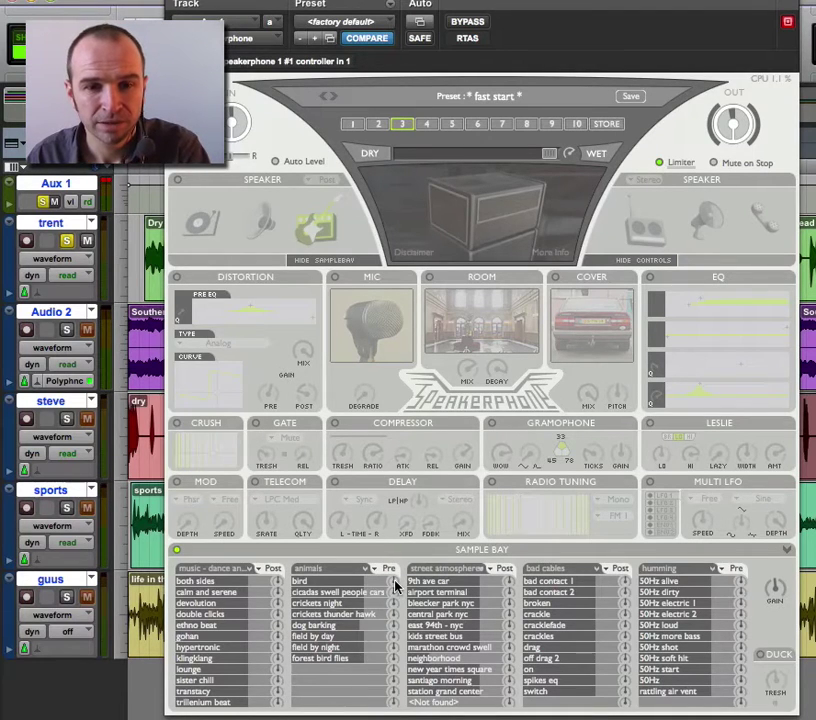
mouse_move(412, 586)
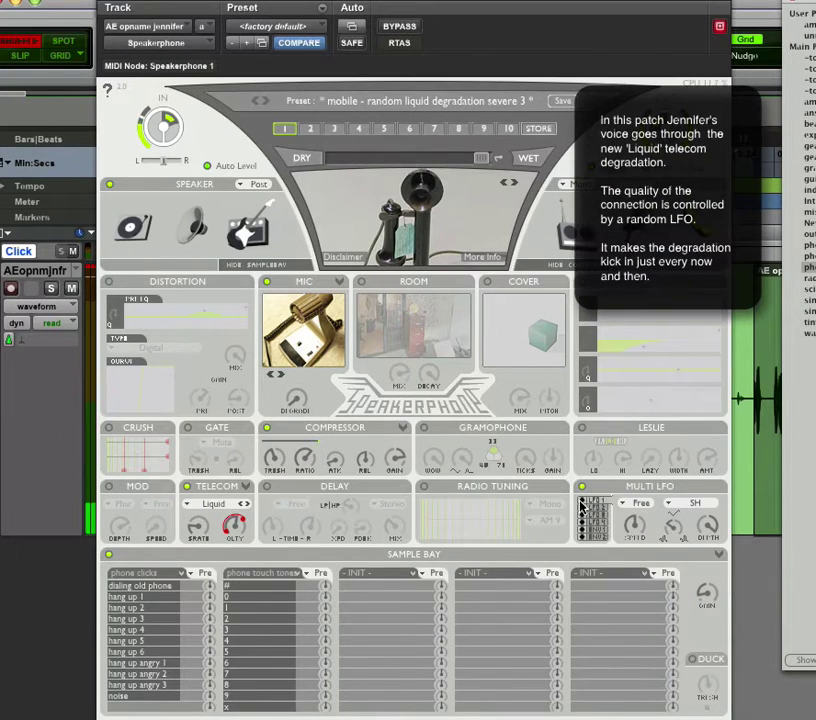
- Take the "autowah classic" preset out of bypass, and display the cable from Envelope Follower 1 to the distortion's pre EQ
mouse_move(587, 508)
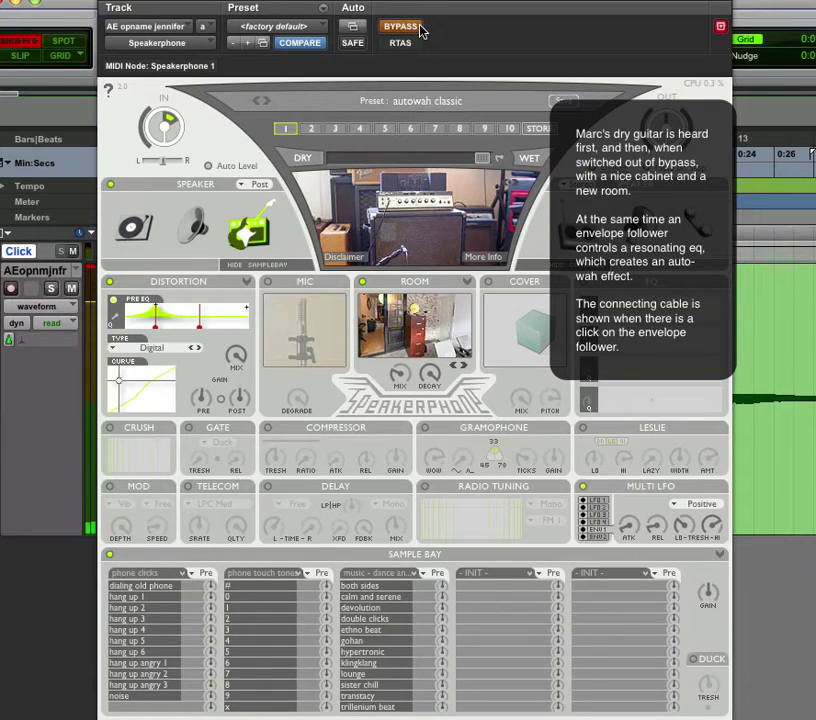
left_click(421, 31)
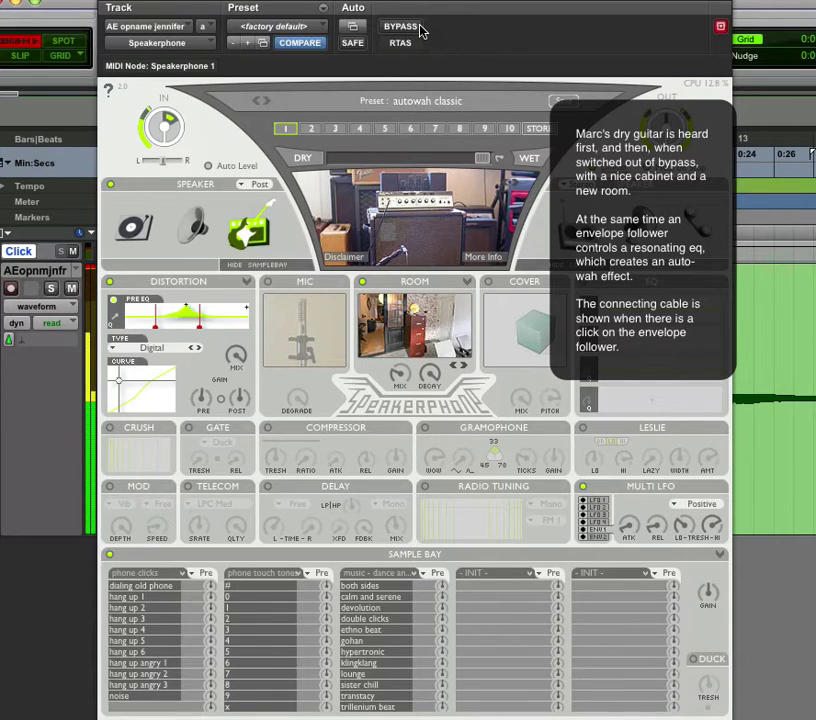
left_click(590, 531)
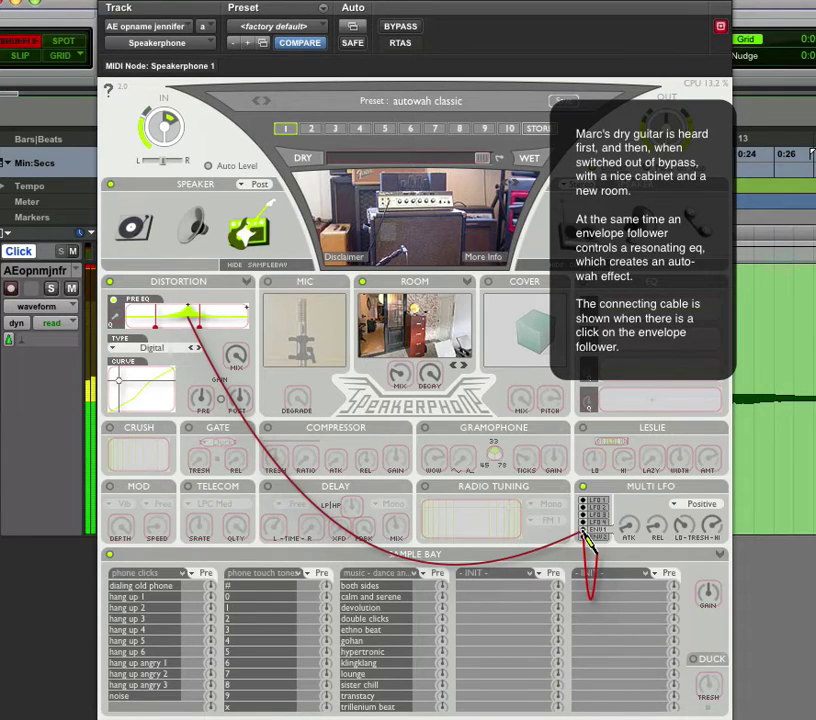
left_click_drag(586, 537, 584, 536)
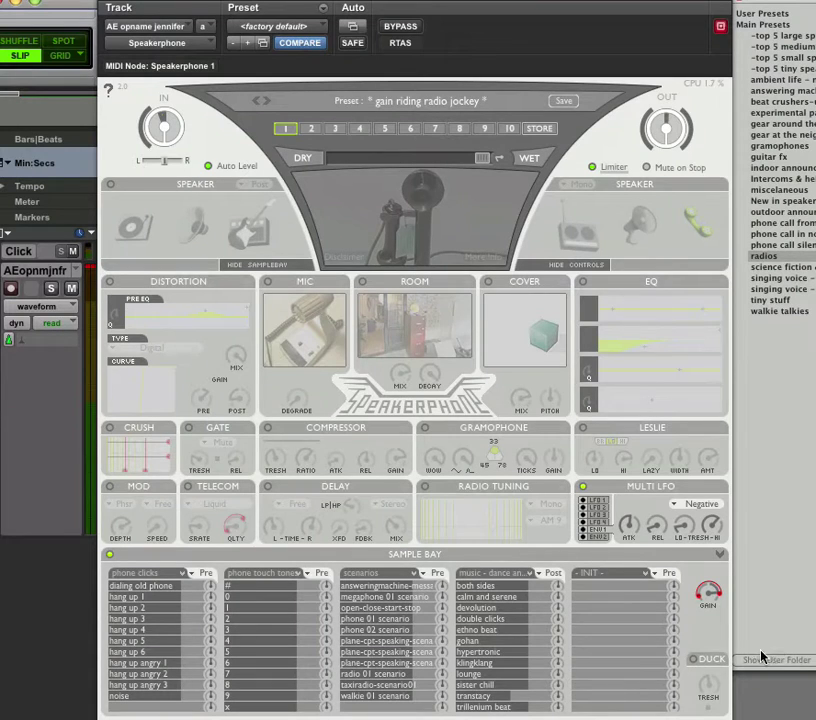
- Start the "transtacy" music sample in the sample bay of the "gain riding radio jockey" preset
left_click(460, 697)
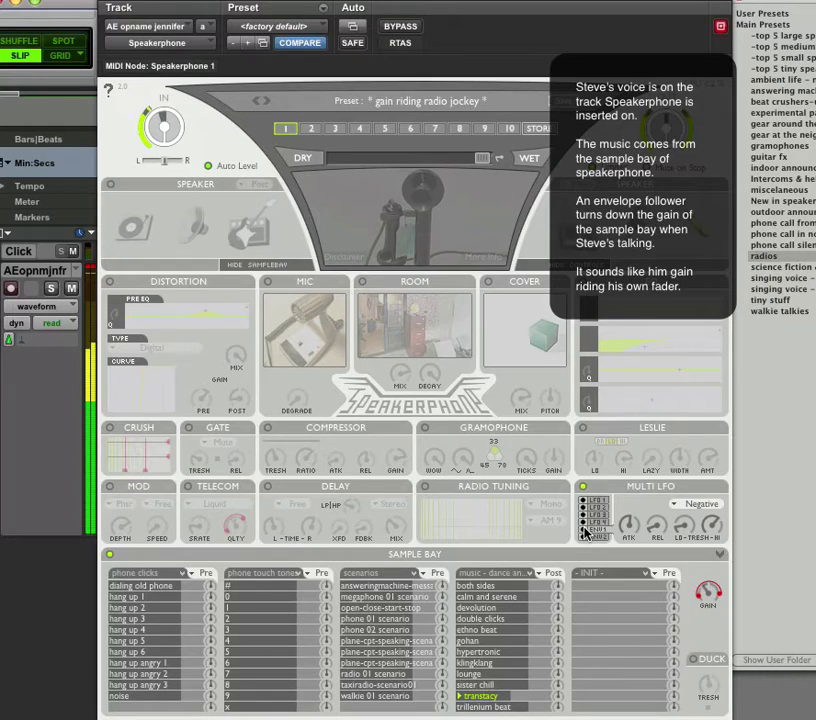
mouse_move(590, 540)
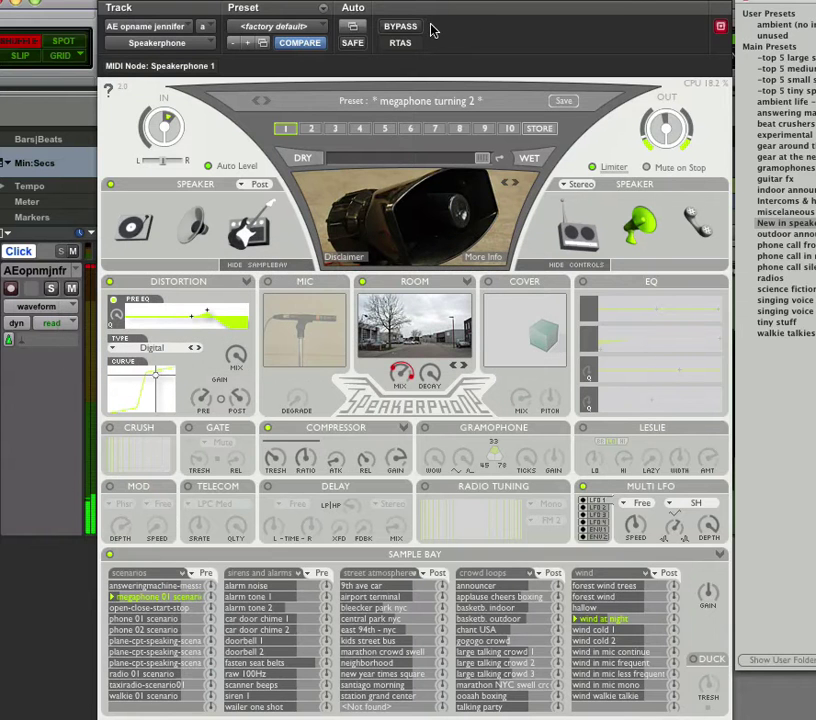
- Compare the dry voice with the "megaphone turning 2" preset by bypassing the plug-in and re-engaging it
left_click(400, 26)
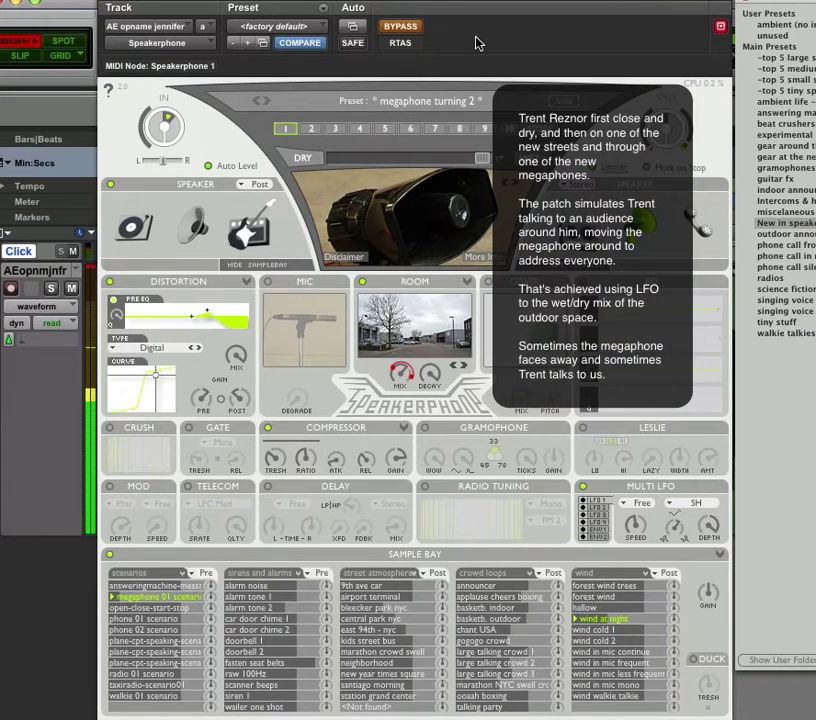
left_click(384, 30)
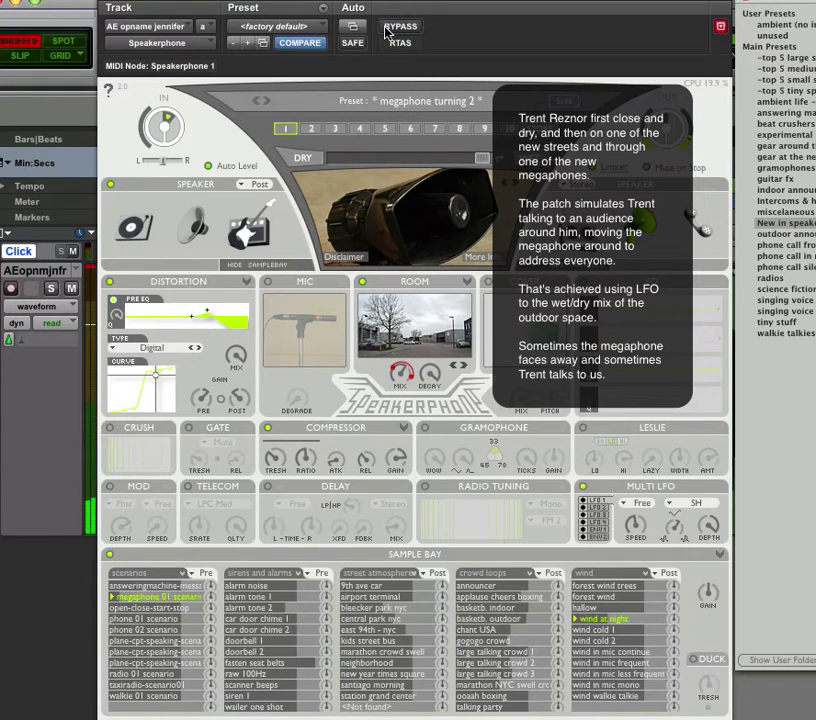